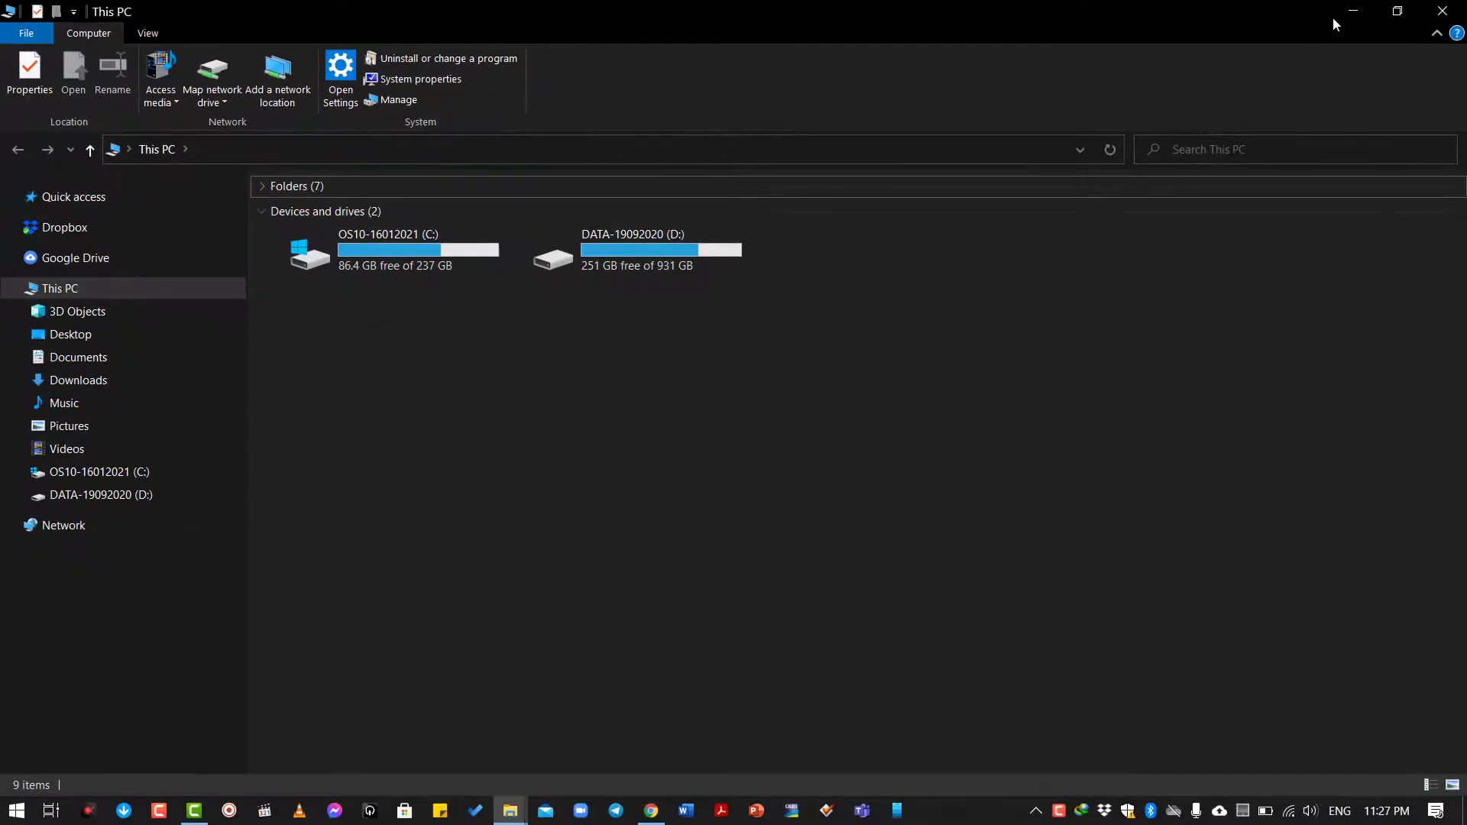
# Minimize the This PC File Explorer window to reveal the desktop.
pyautogui.click(1349, 11)
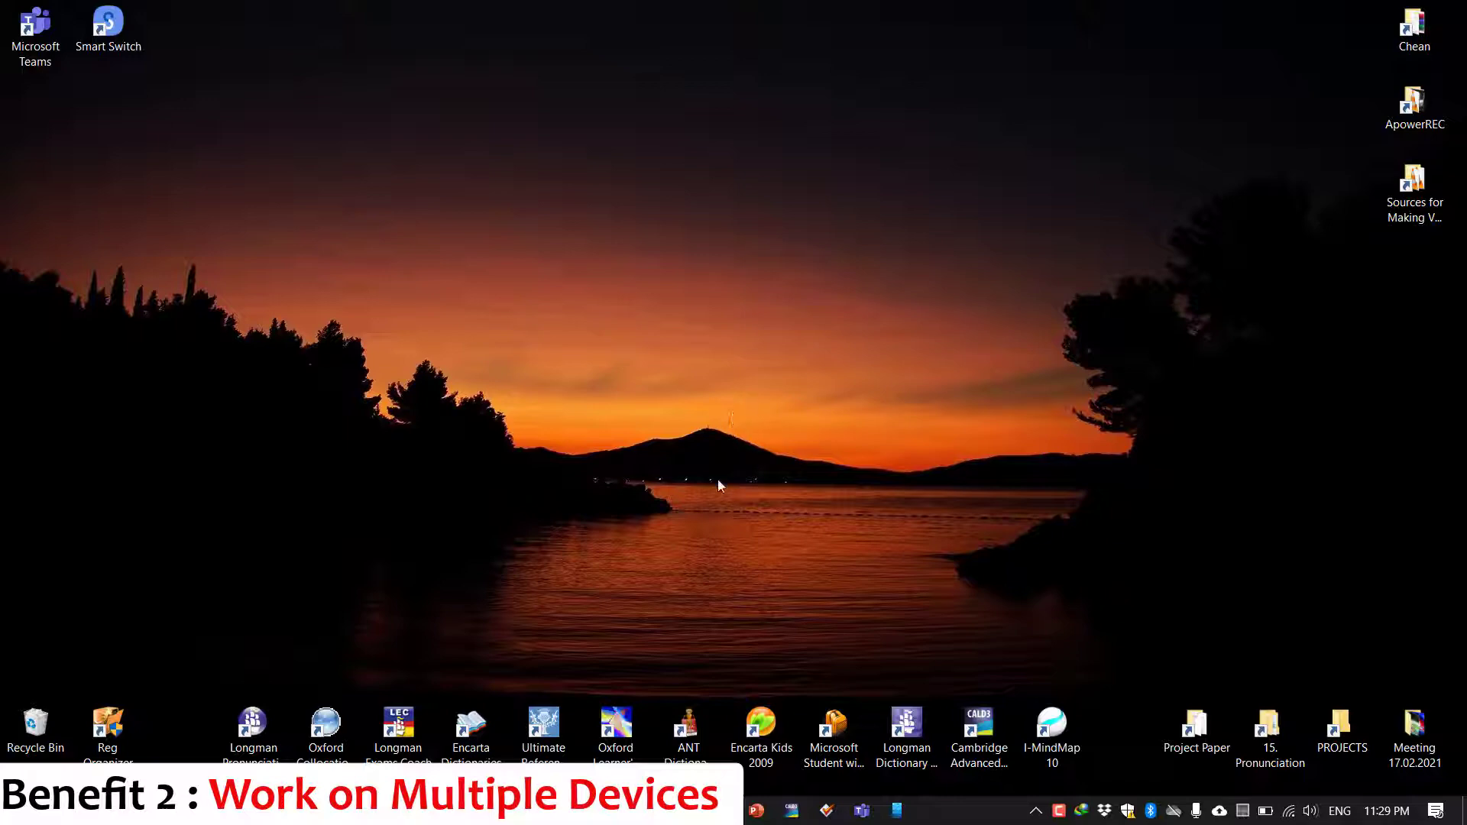
pyautogui.moveTo(504, 809)
pyautogui.click(512, 714)
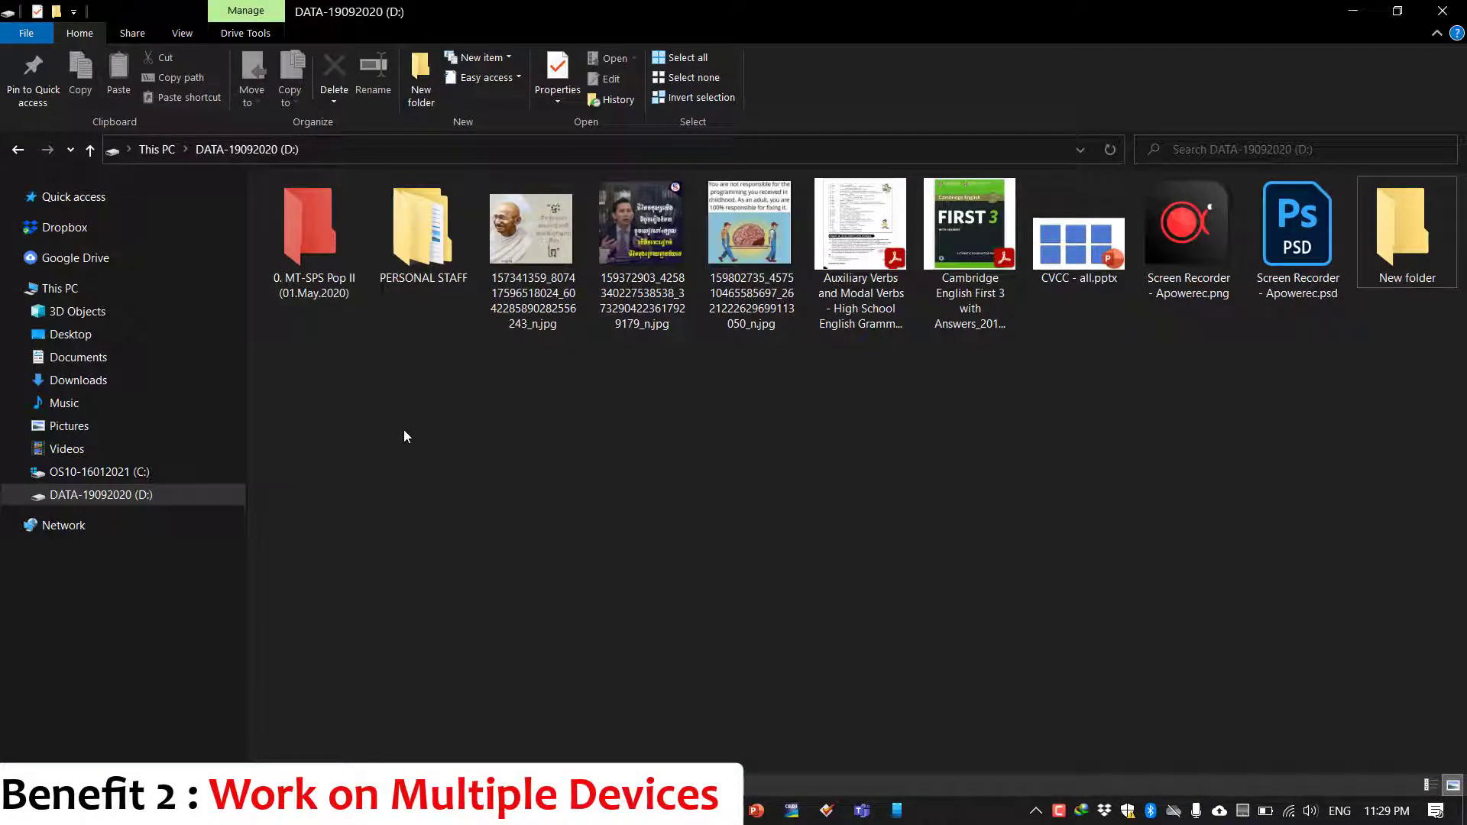
pyautogui.click(125, 357)
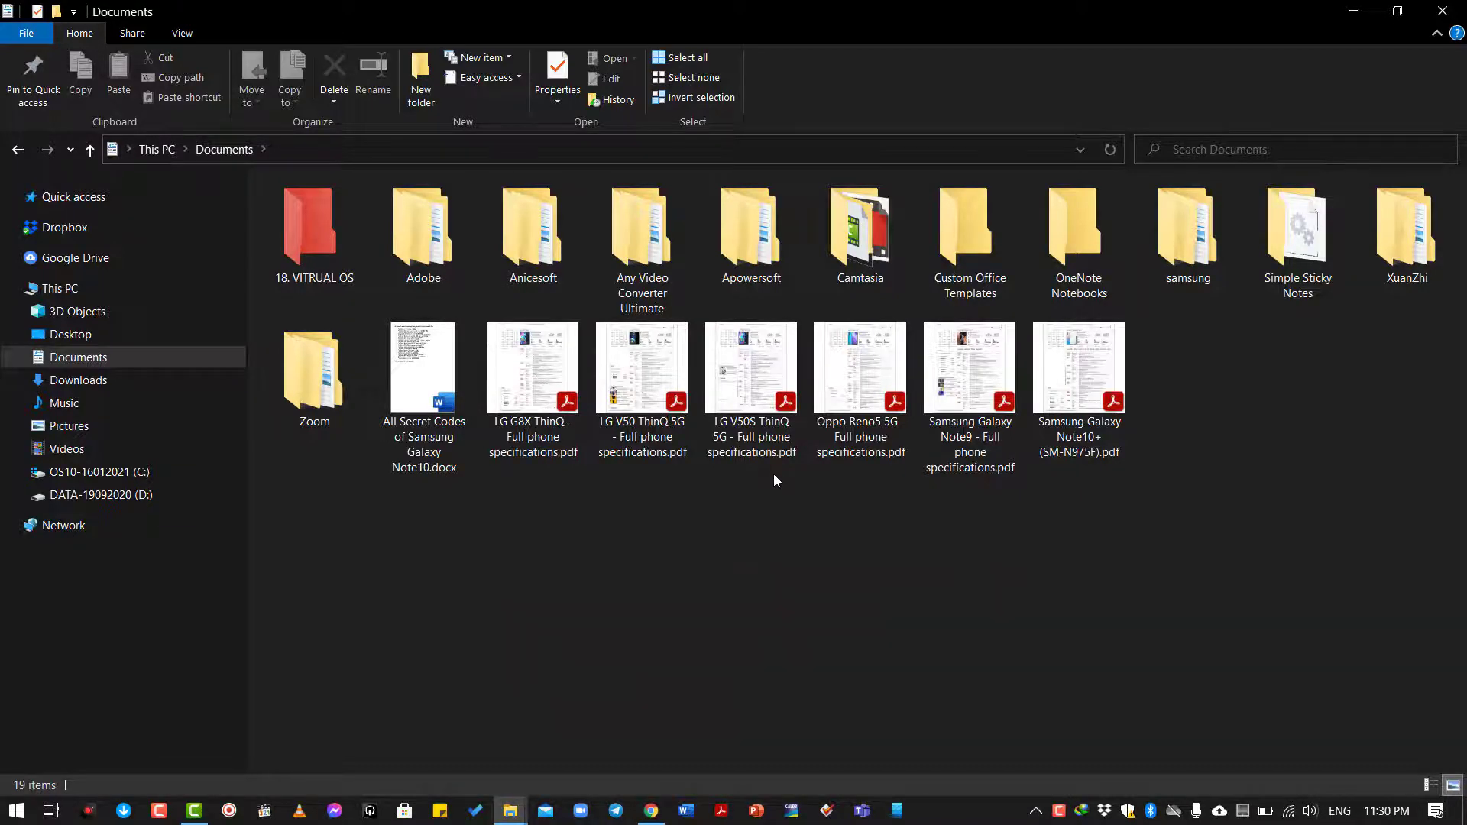
pyautogui.press('super+d')
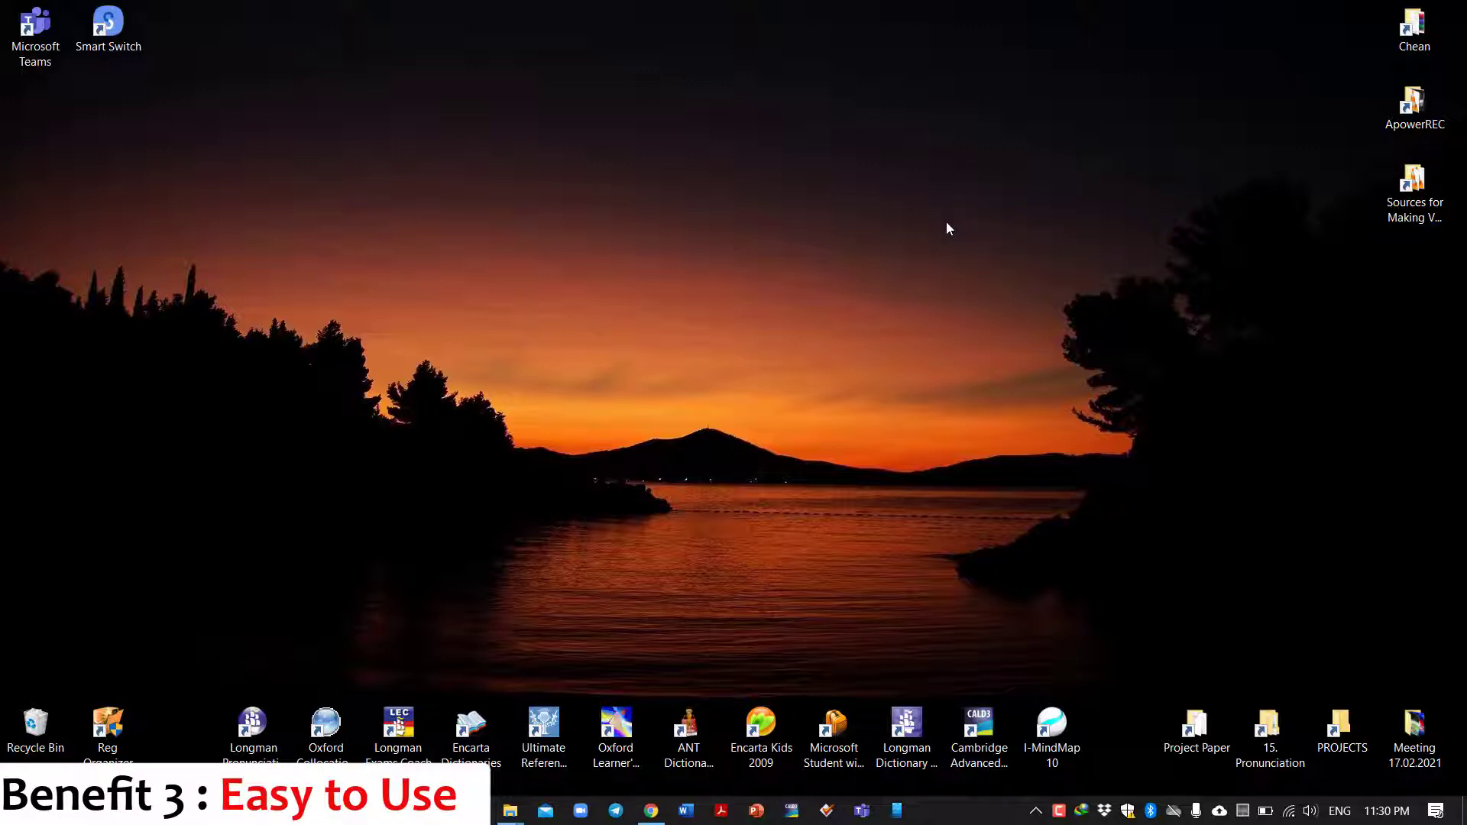
# Make a folder named 'Testing for OneDrive' on the DATA (D:) drive, then minimize Explorer.
pyautogui.press('super+e')
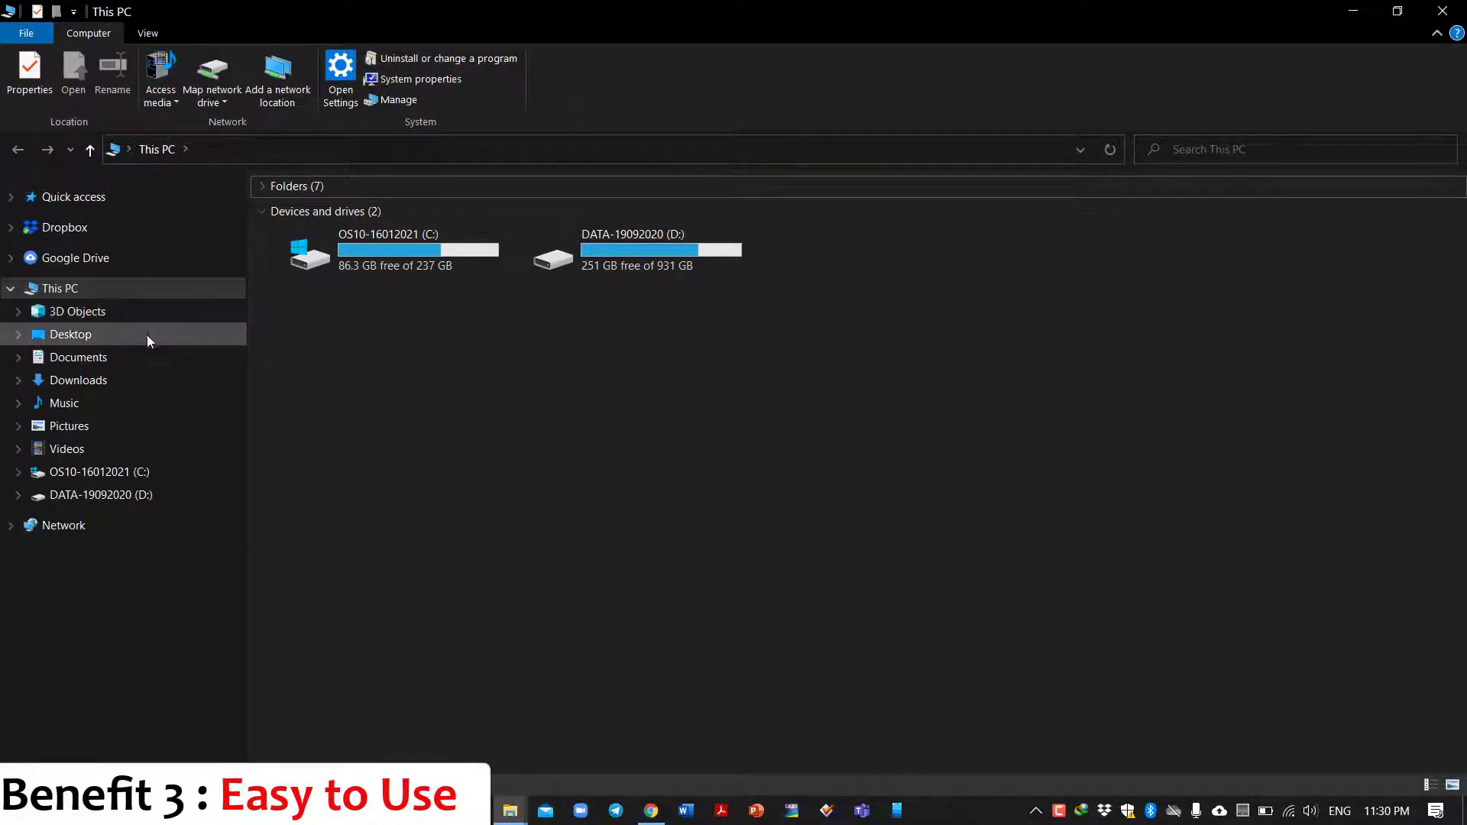
pyautogui.click(135, 359)
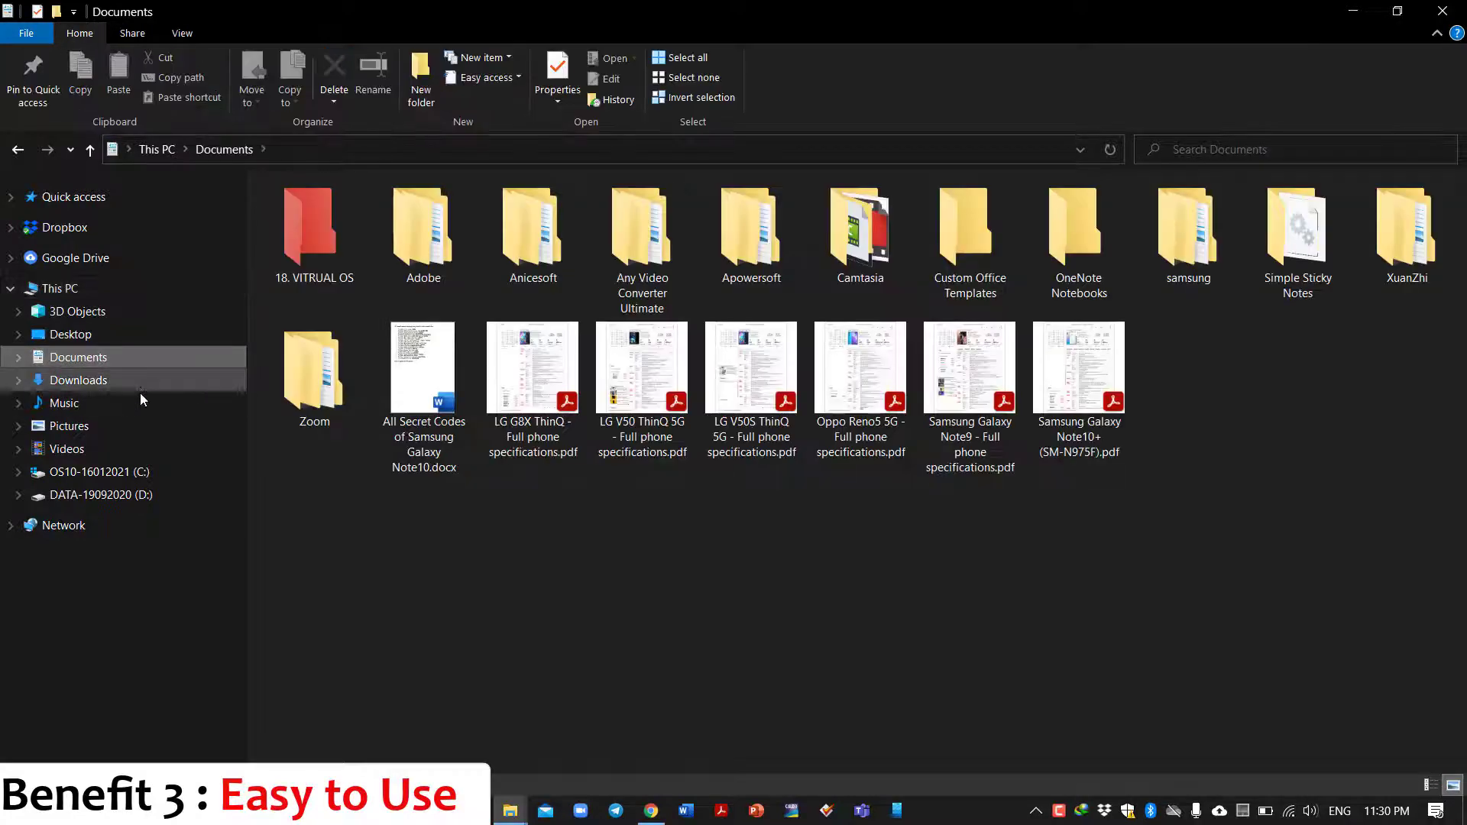
pyautogui.click(183, 493)
pyautogui.rightClick(548, 439)
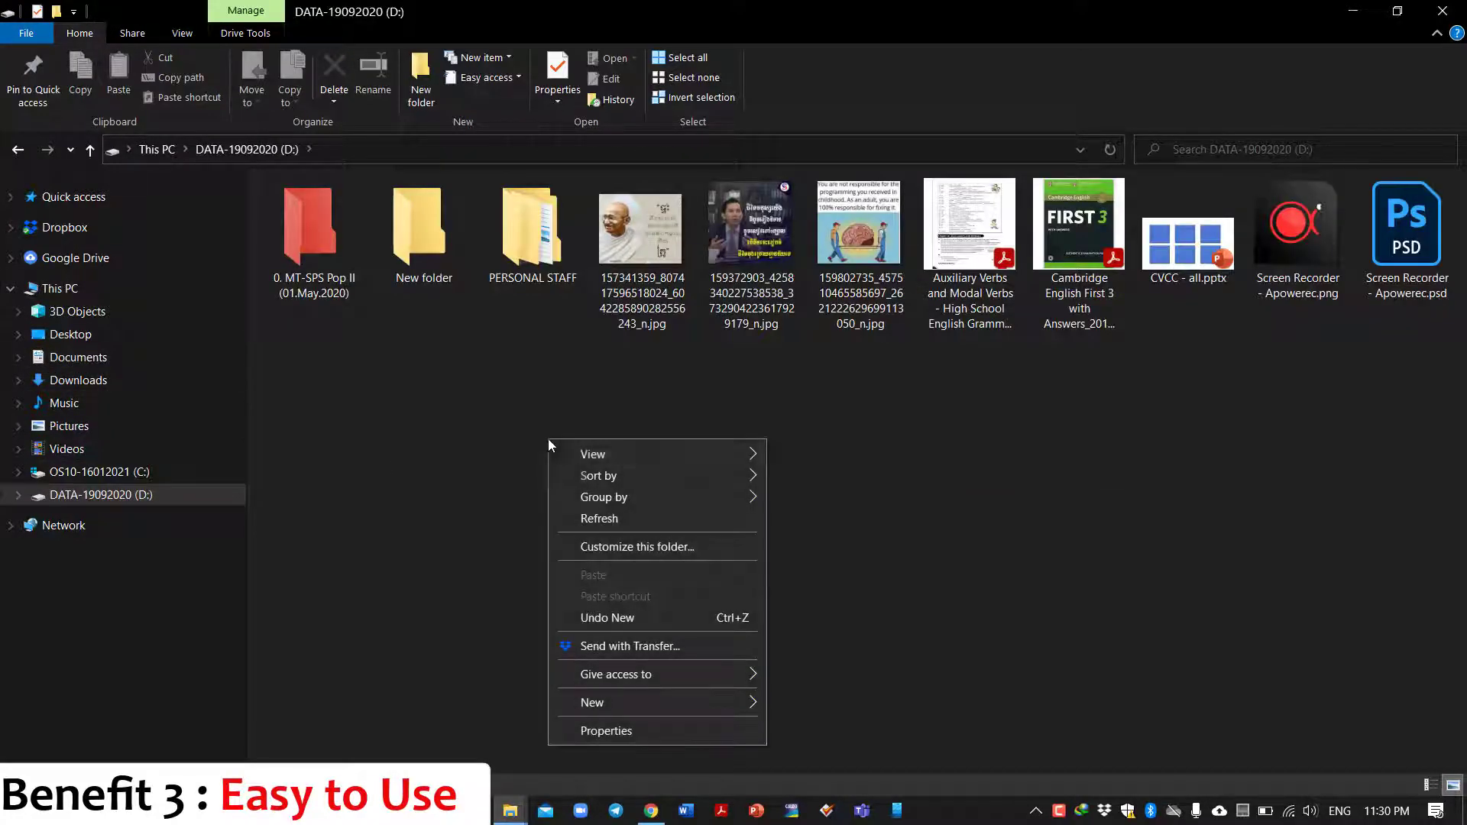
pyautogui.moveTo(689, 701)
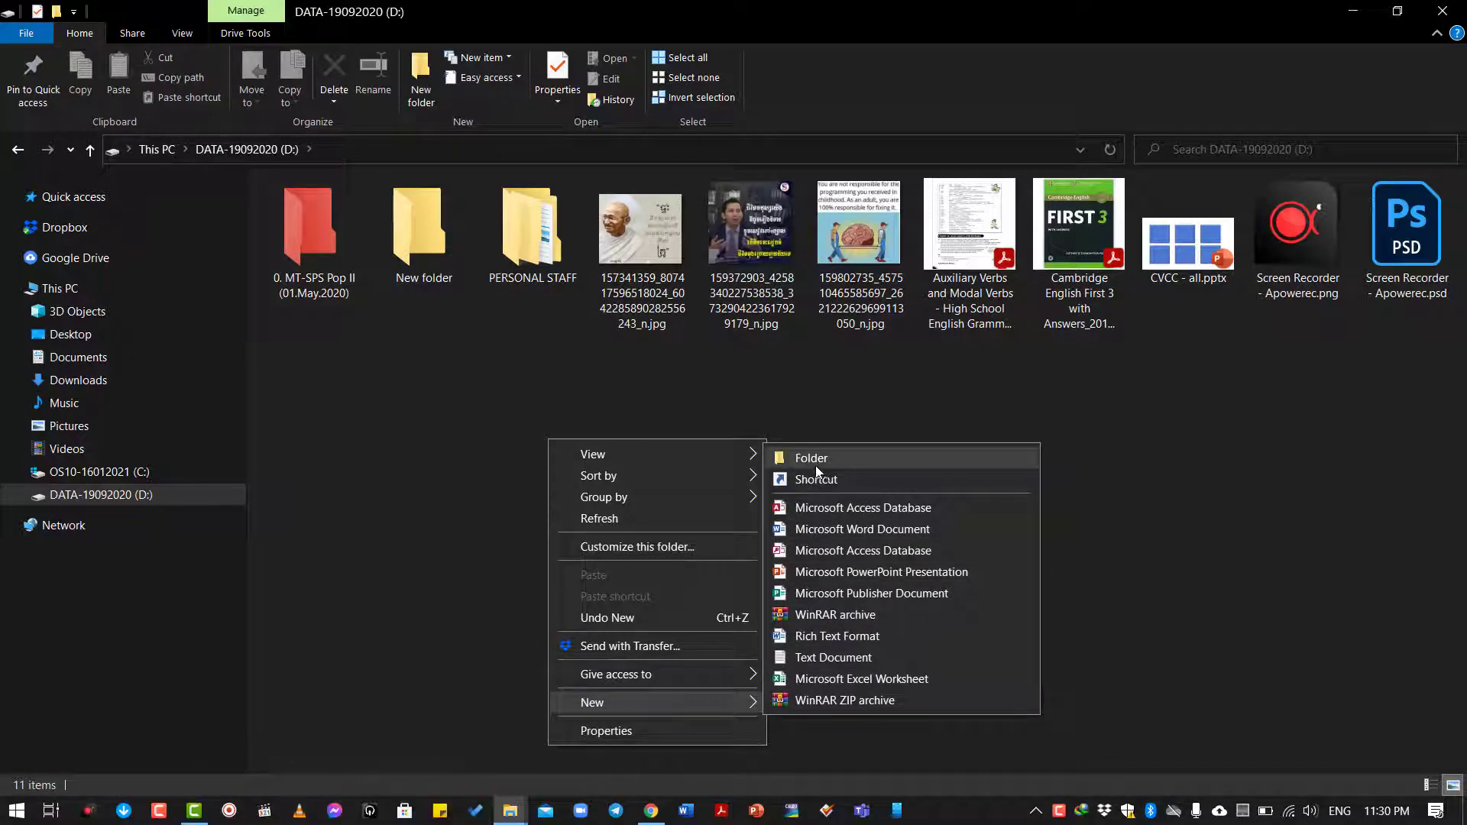
pyautogui.click(477, 424)
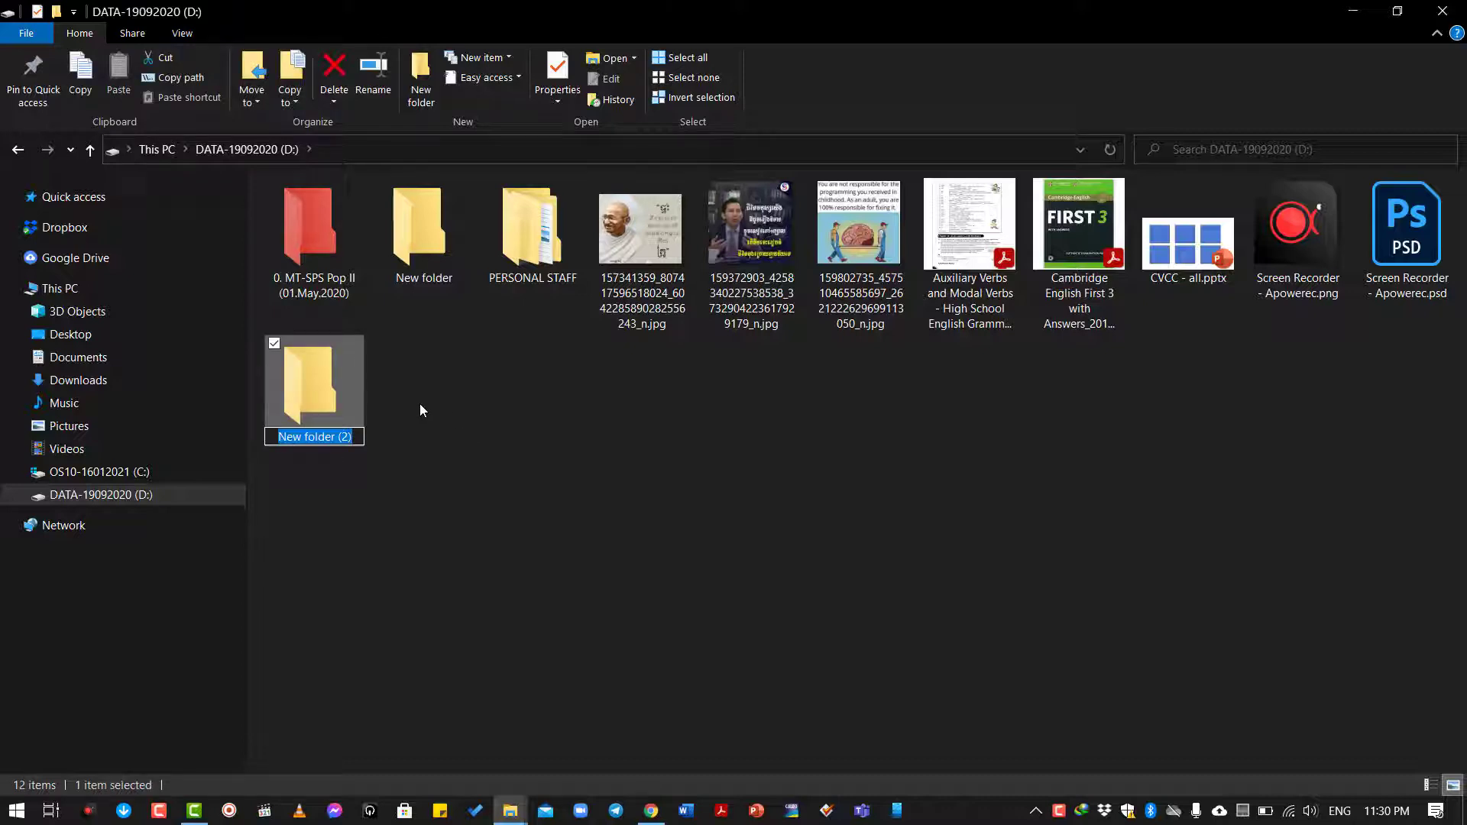
pyautogui.write('Testi')
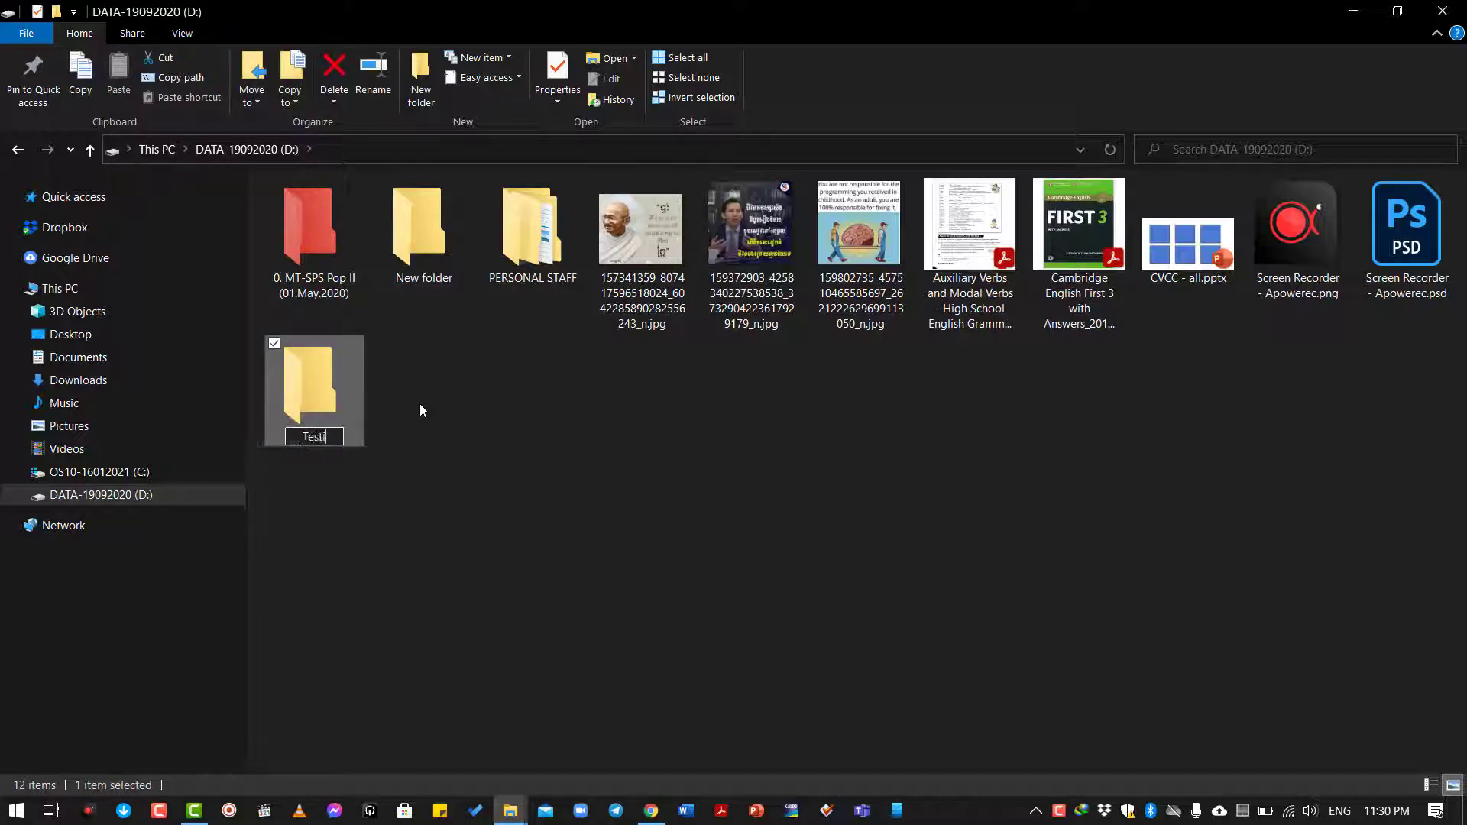
pyautogui.write('ng for OneDrive')
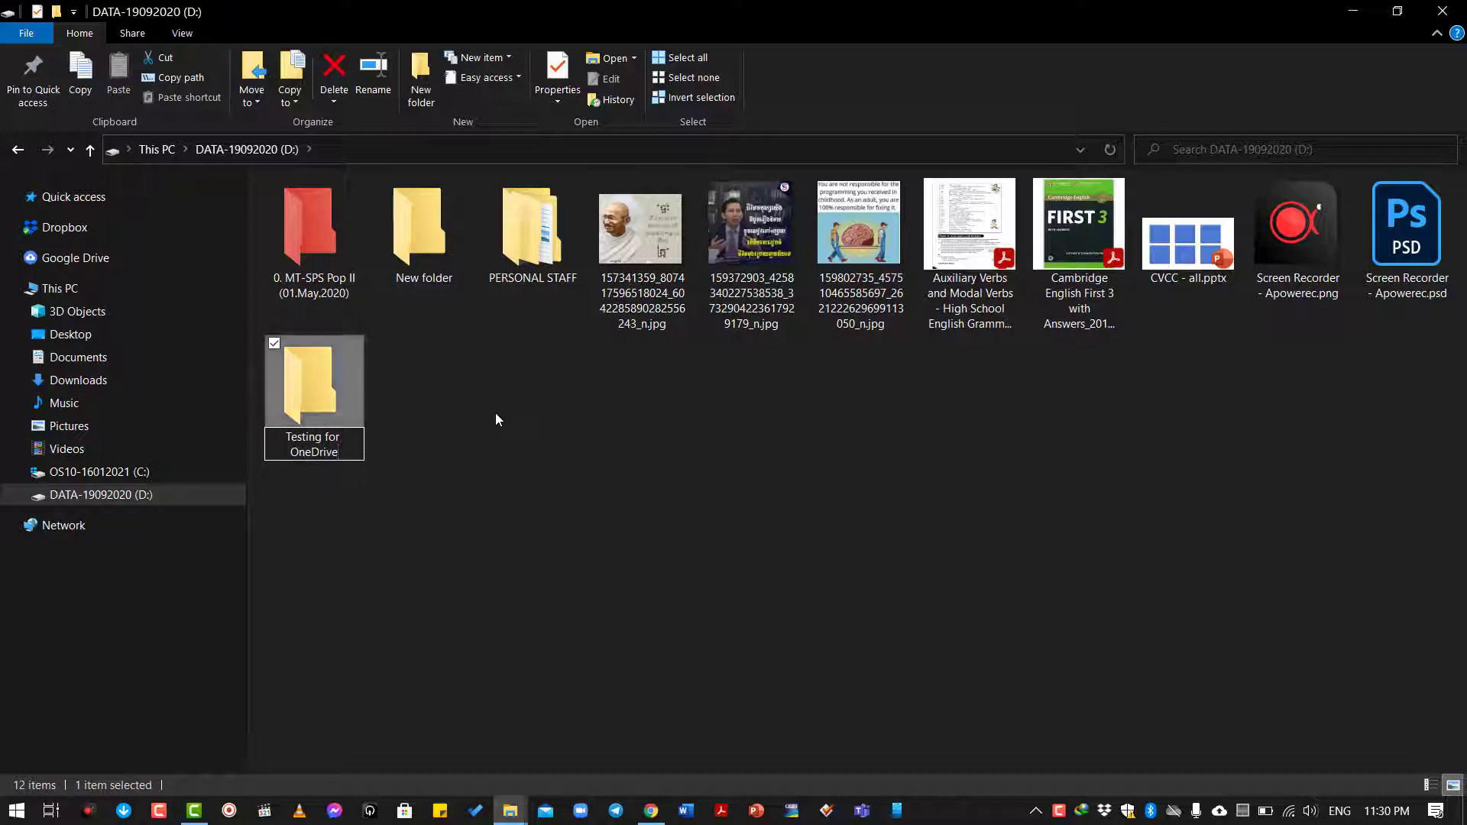
pyautogui.click(435, 398)
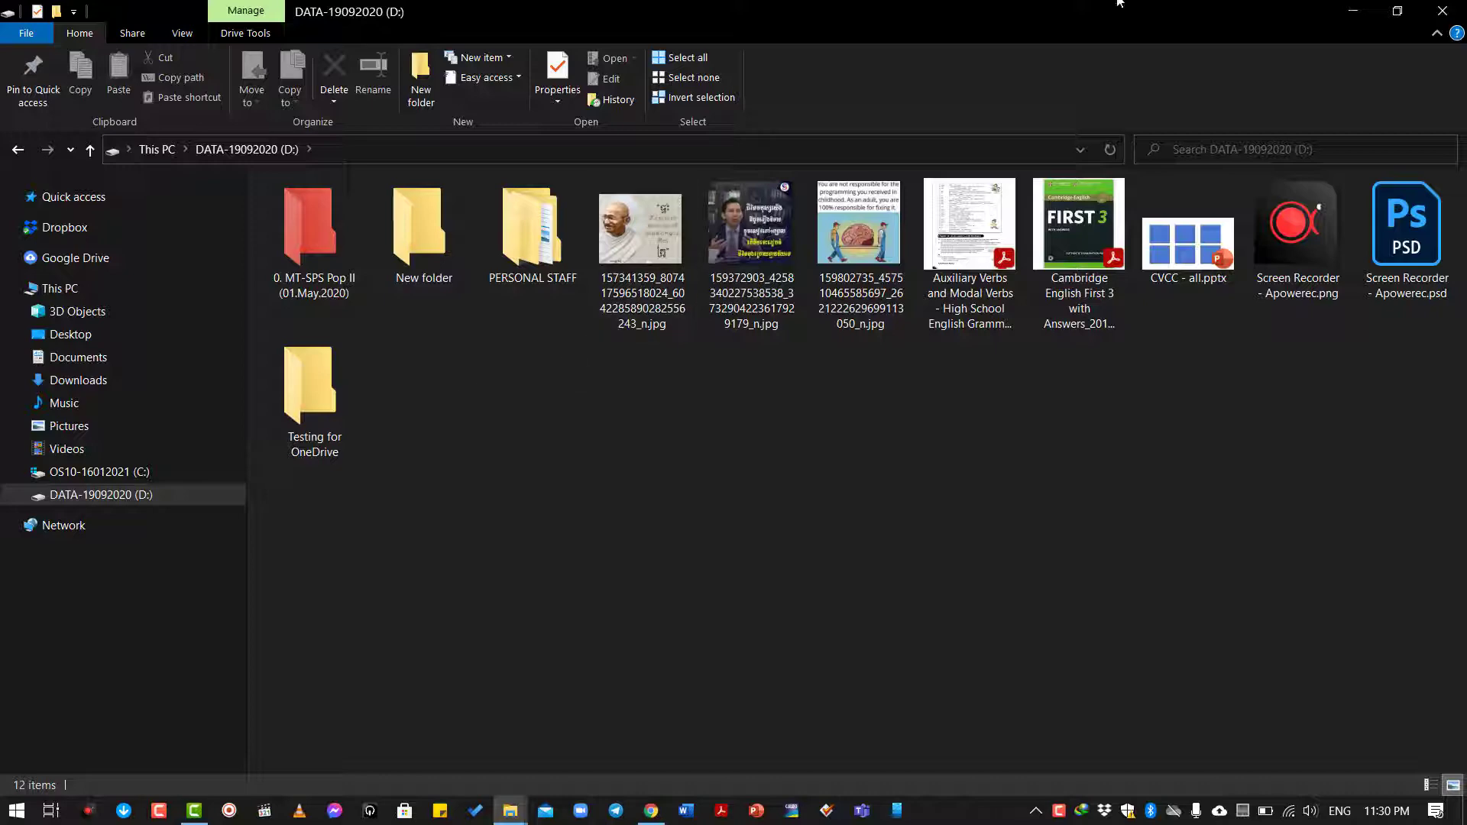
pyautogui.click(1352, 11)
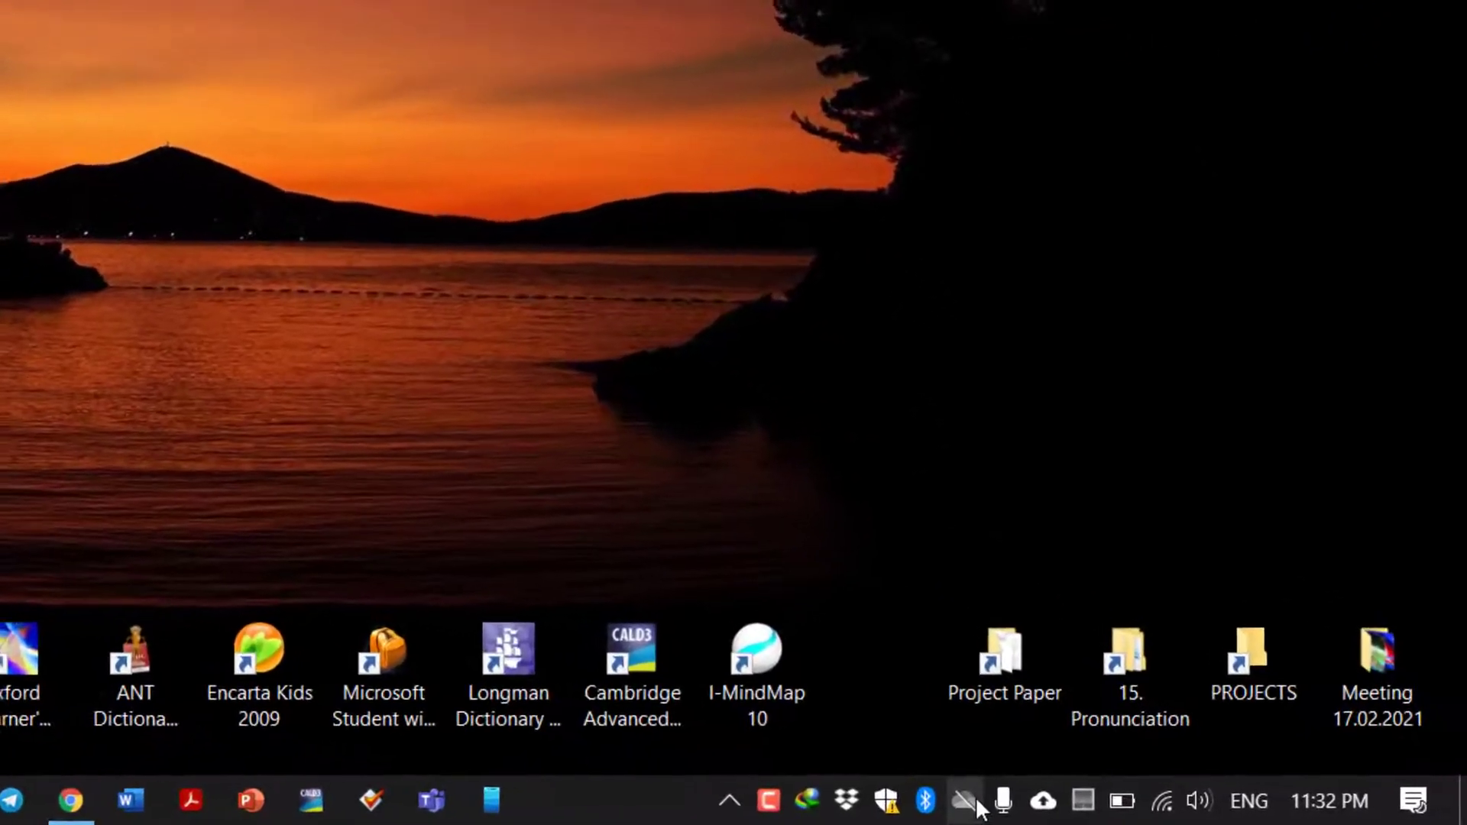
# Show OneDrive's tray panel reporting it isn't connected and offering sign-in.
pyautogui.click(970, 801)
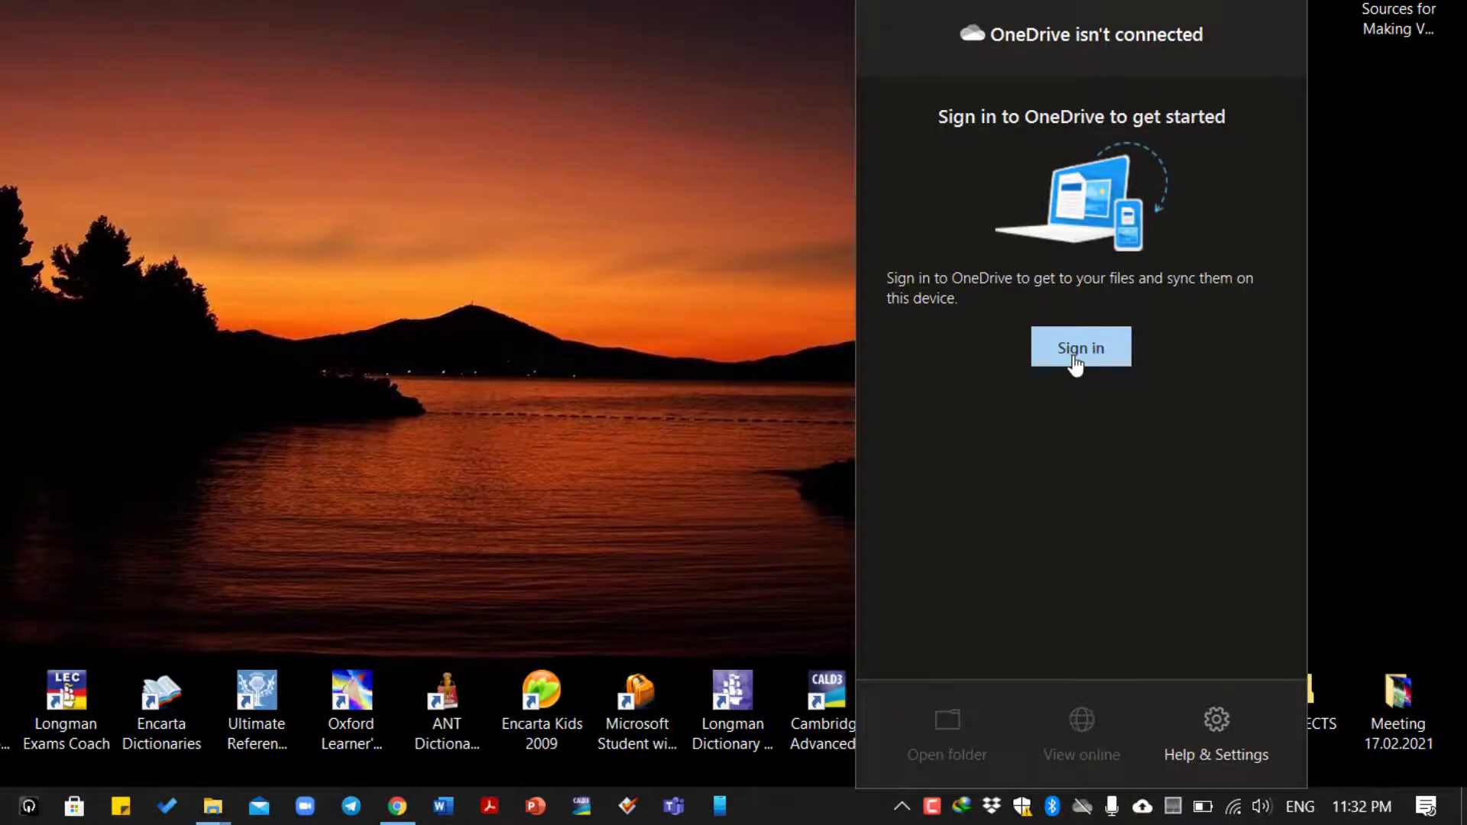
# Sign in to OneDrive by entering the account's e-mail address and password.
pyautogui.click(1076, 359)
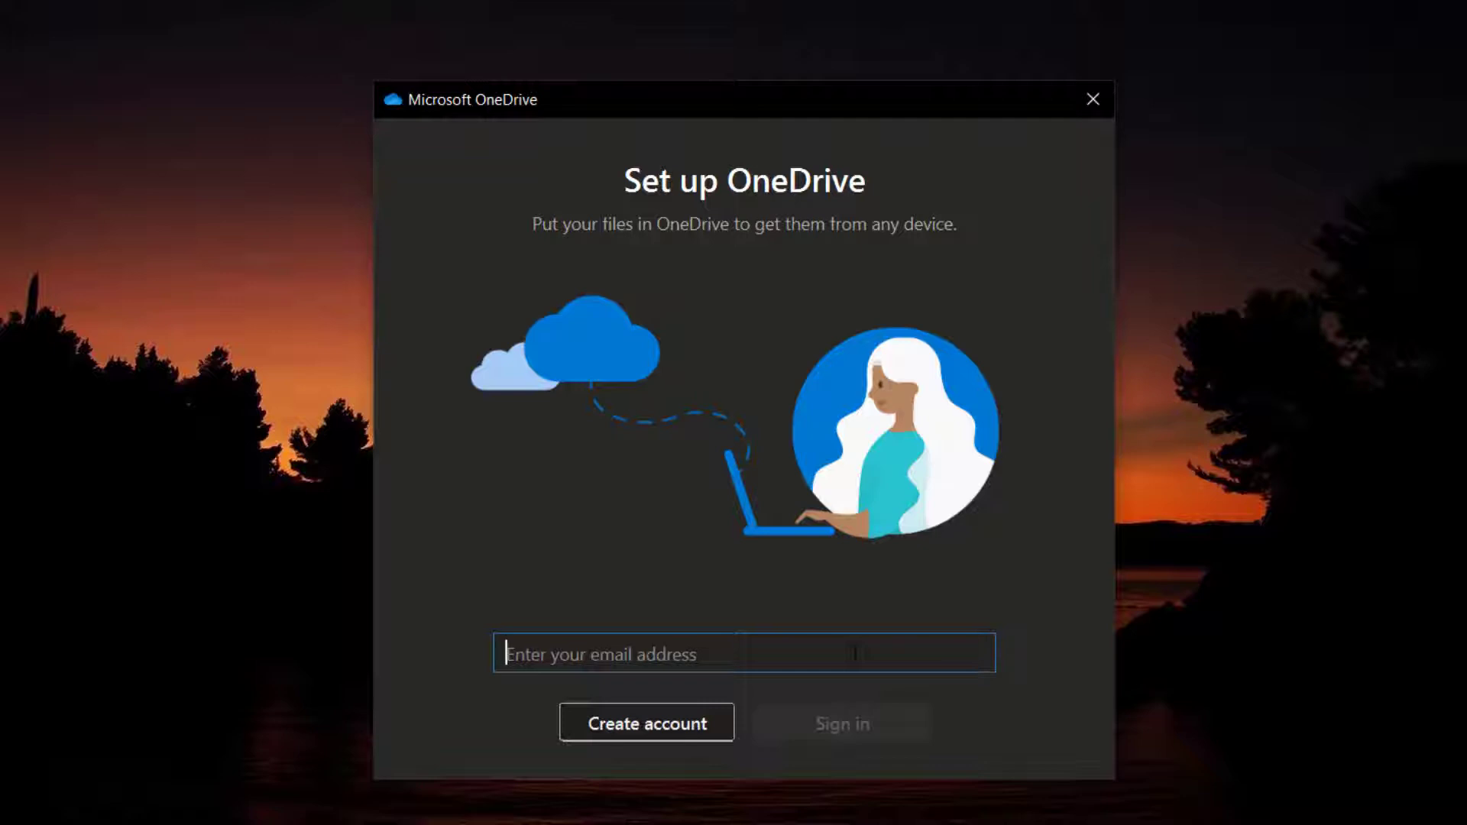
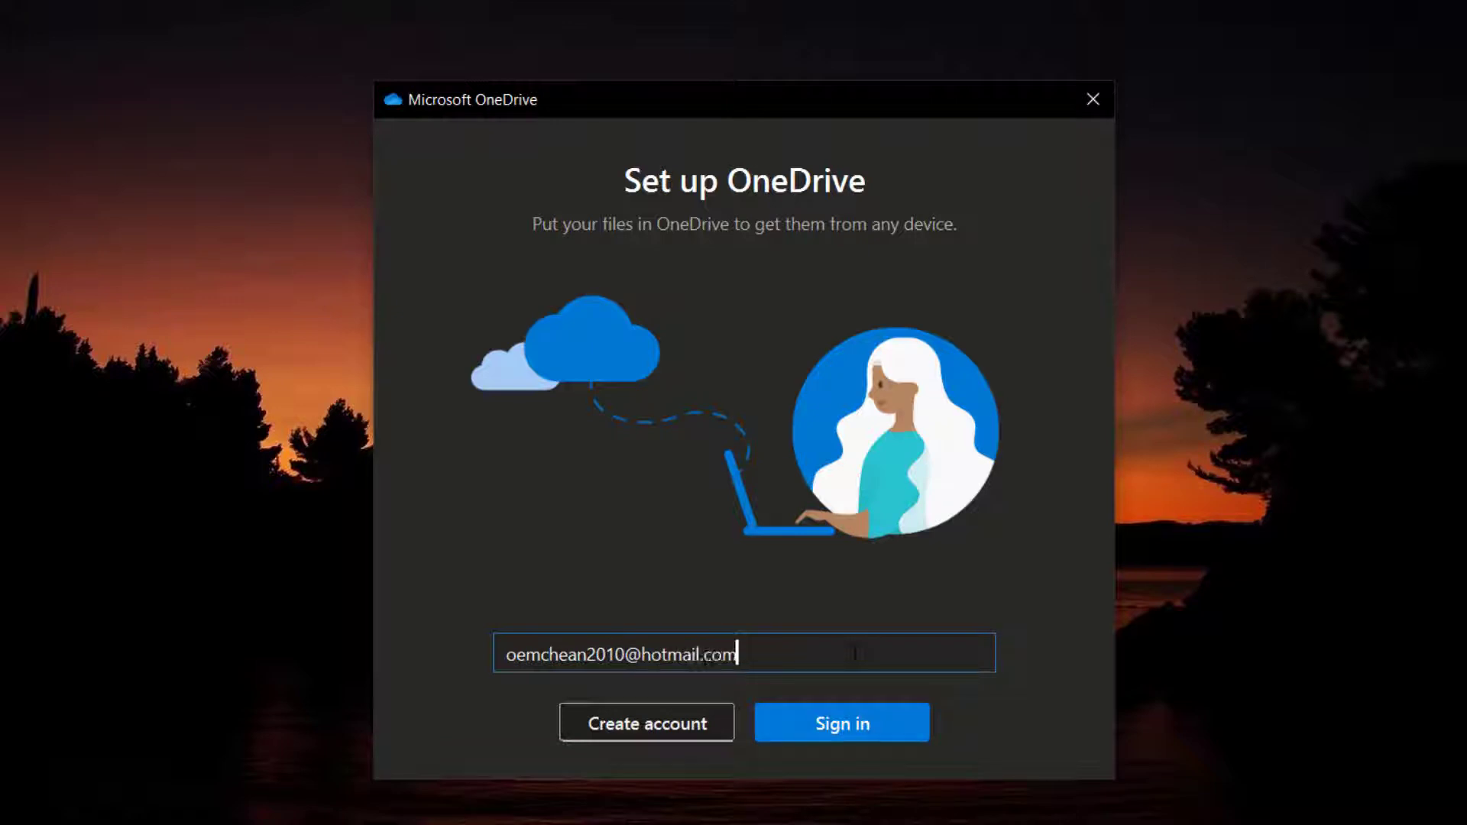
pyautogui.click(861, 715)
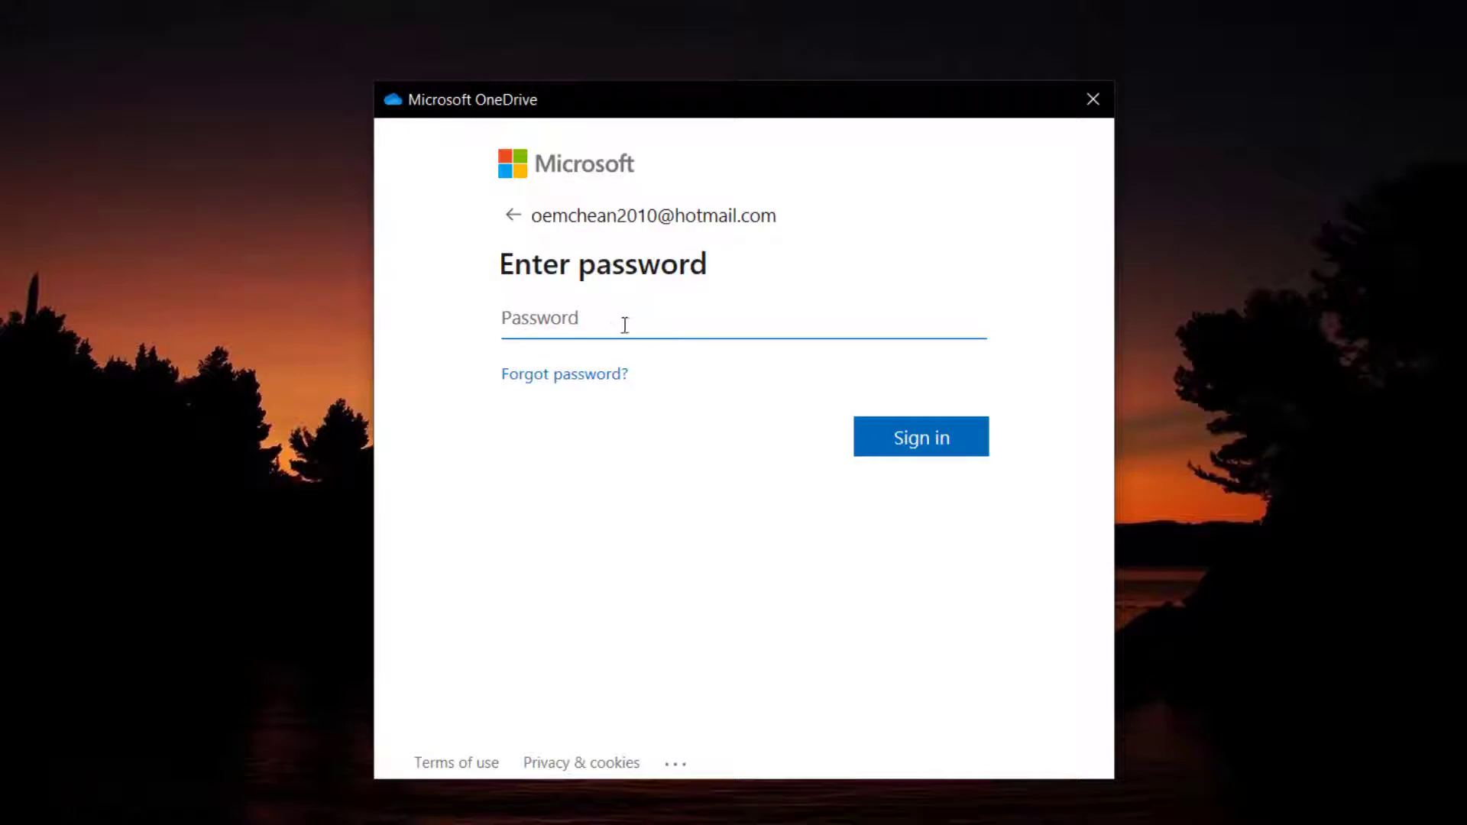
pyautogui.press('capslock')
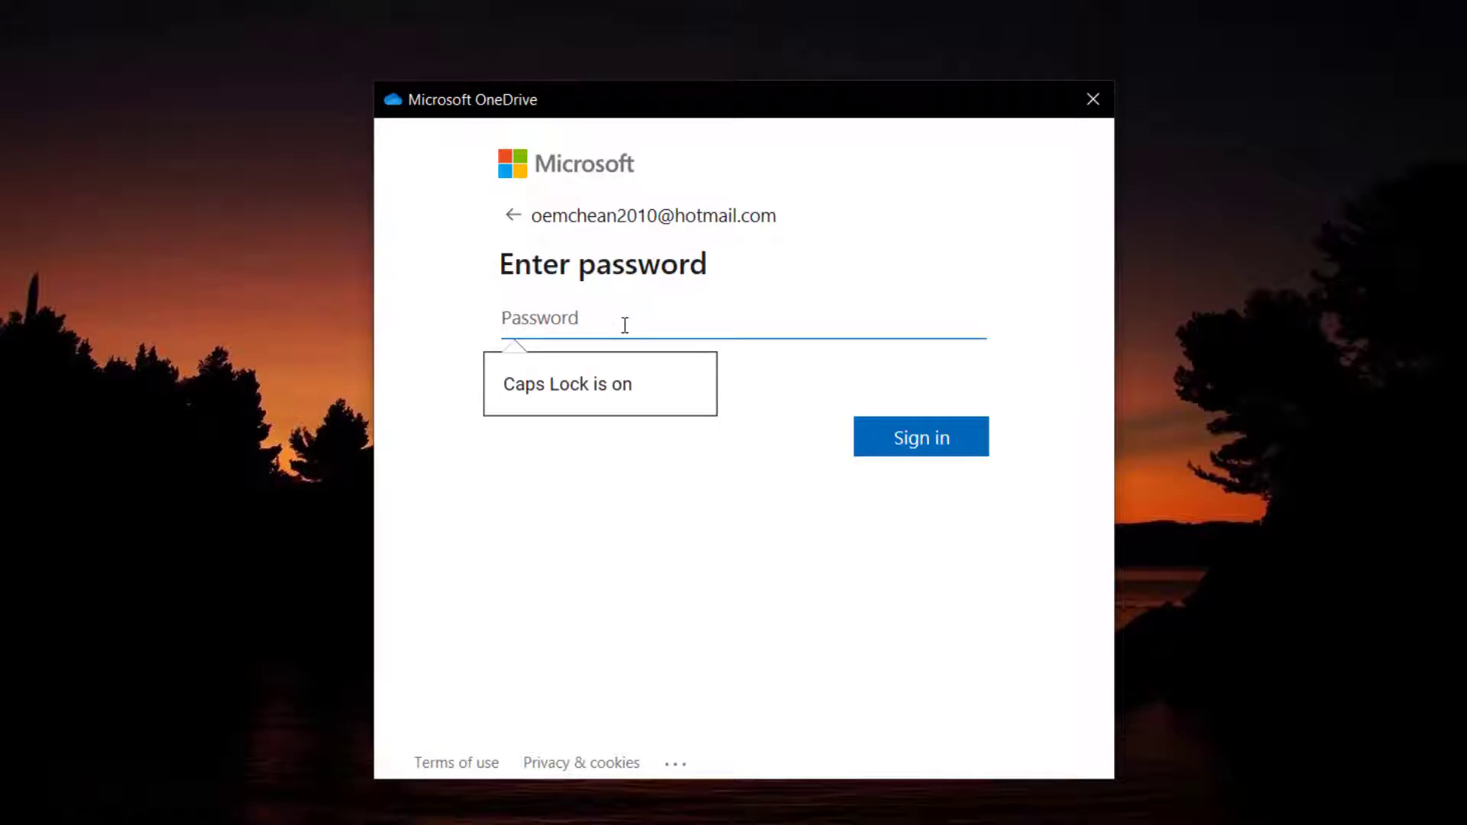
pyautogui.write('*************')
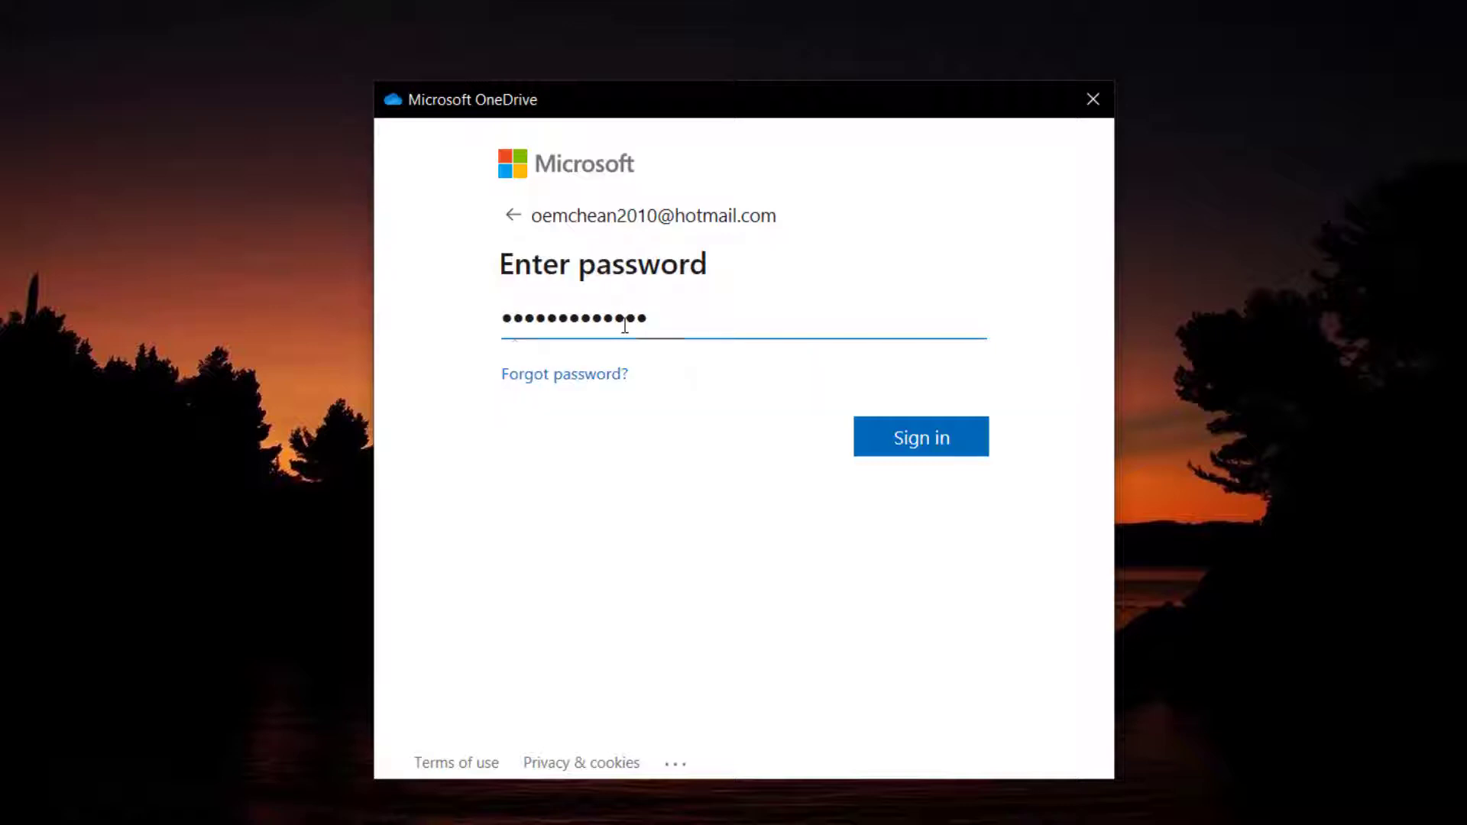
pyautogui.write('***')
pyautogui.click(926, 441)
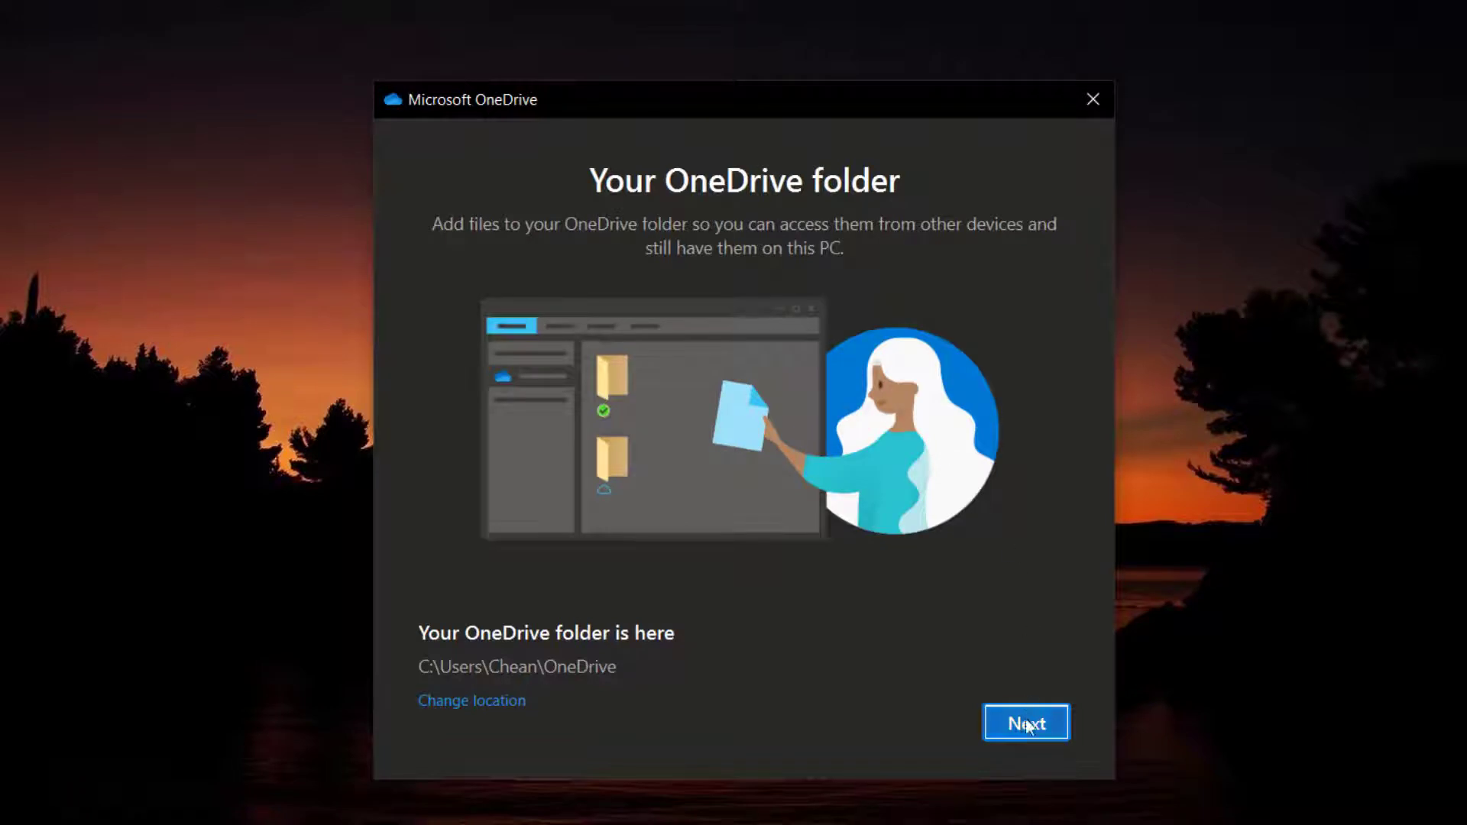
# Accept the default OneDrive folder location and skip past the sharing and Files On Demand introductions.
pyautogui.click(1027, 725)
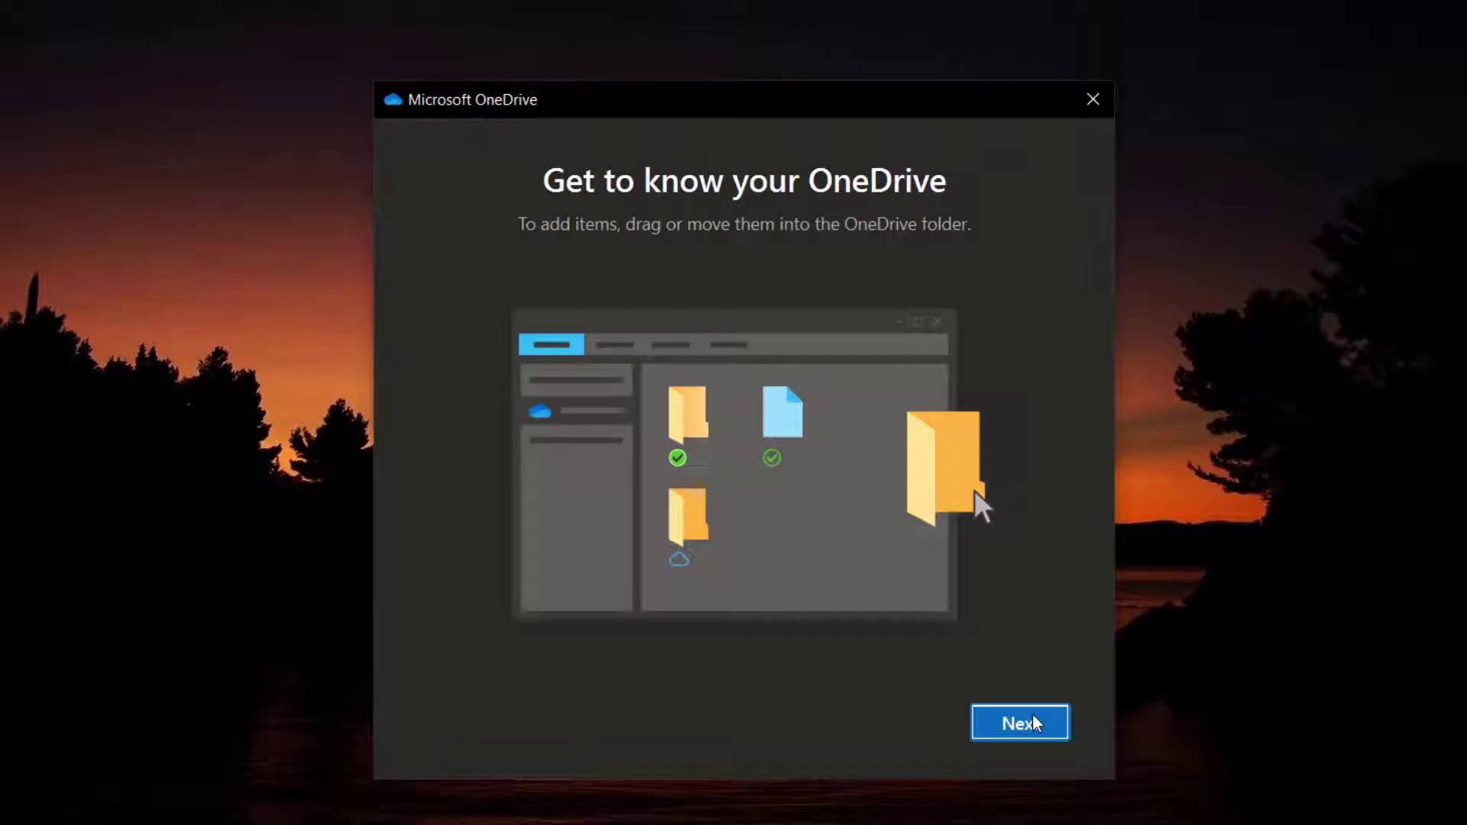
pyautogui.click(1029, 732)
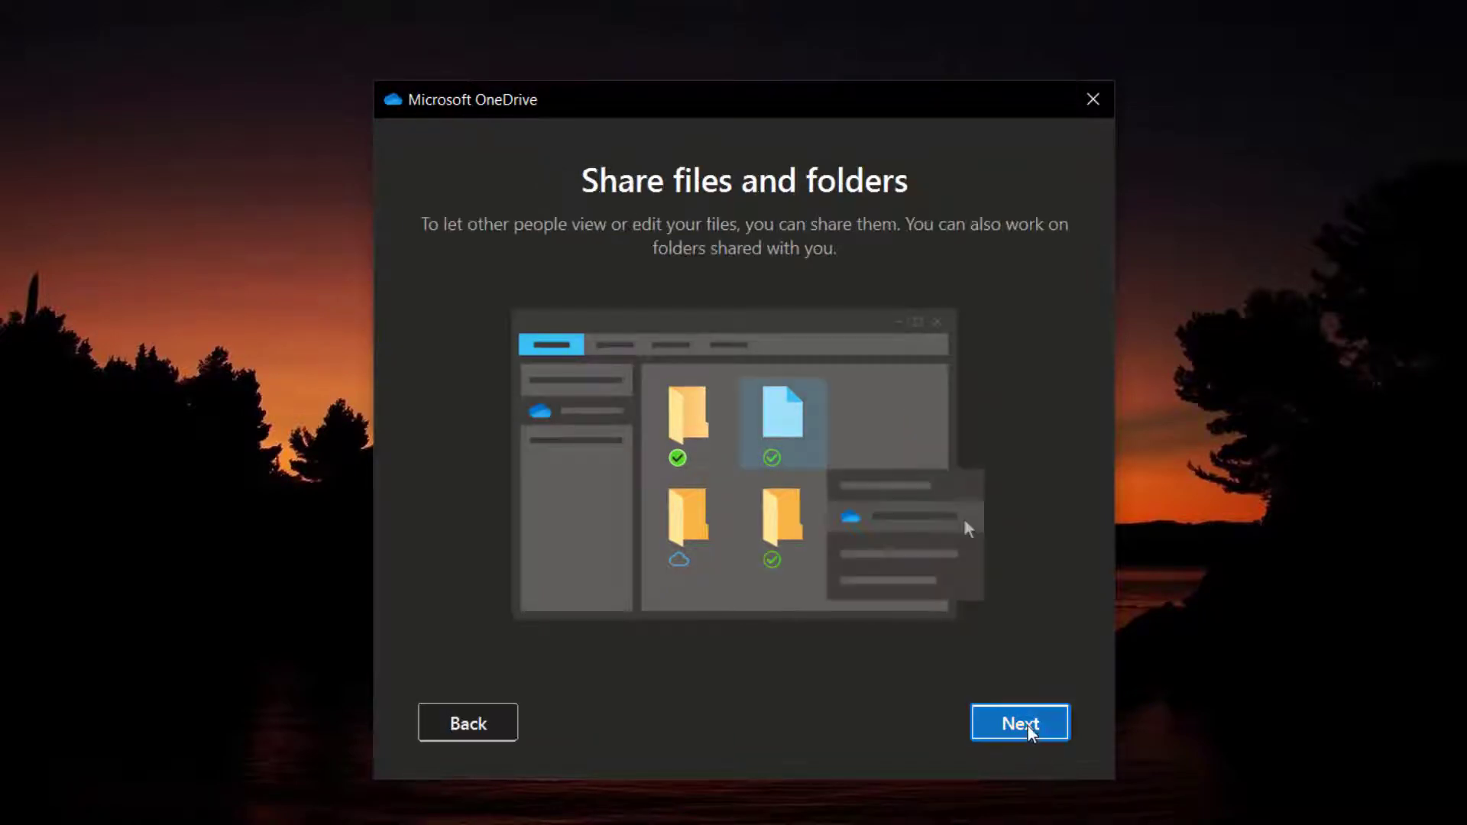
pyautogui.click(1030, 726)
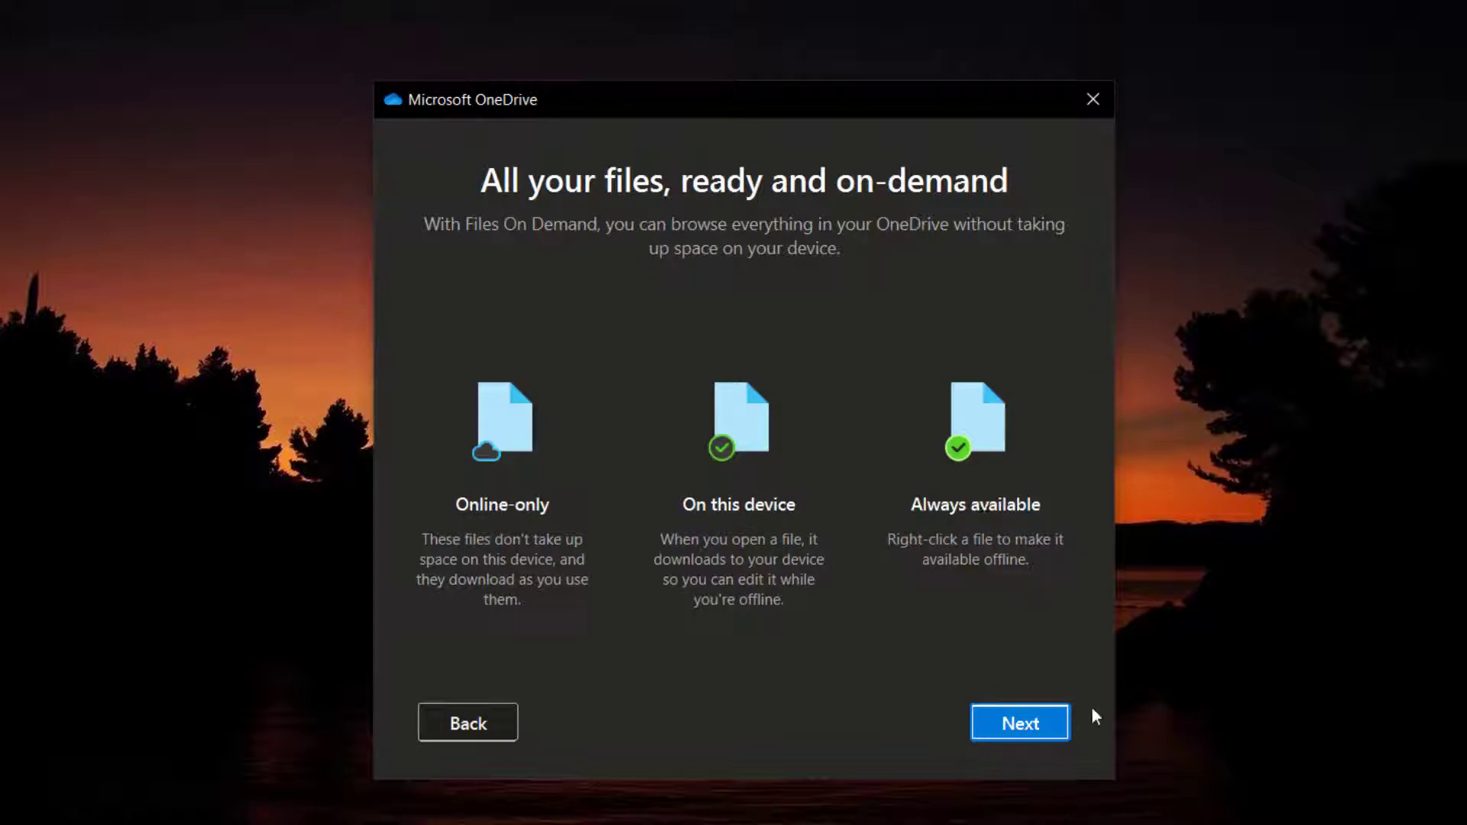
pyautogui.click(1019, 726)
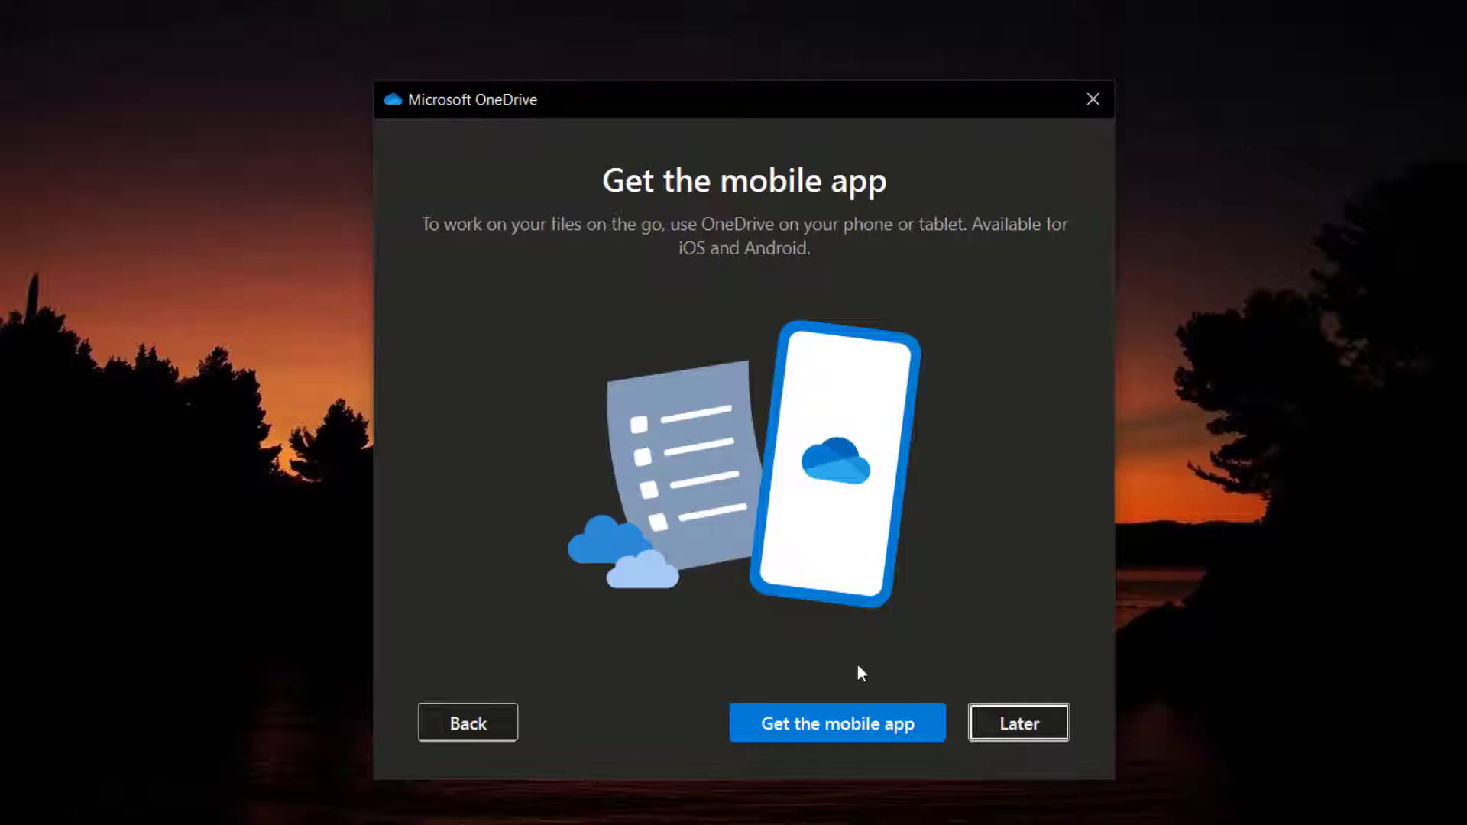
# Decline the mobile app for now and open the local OneDrive folder.
pyautogui.click(1028, 727)
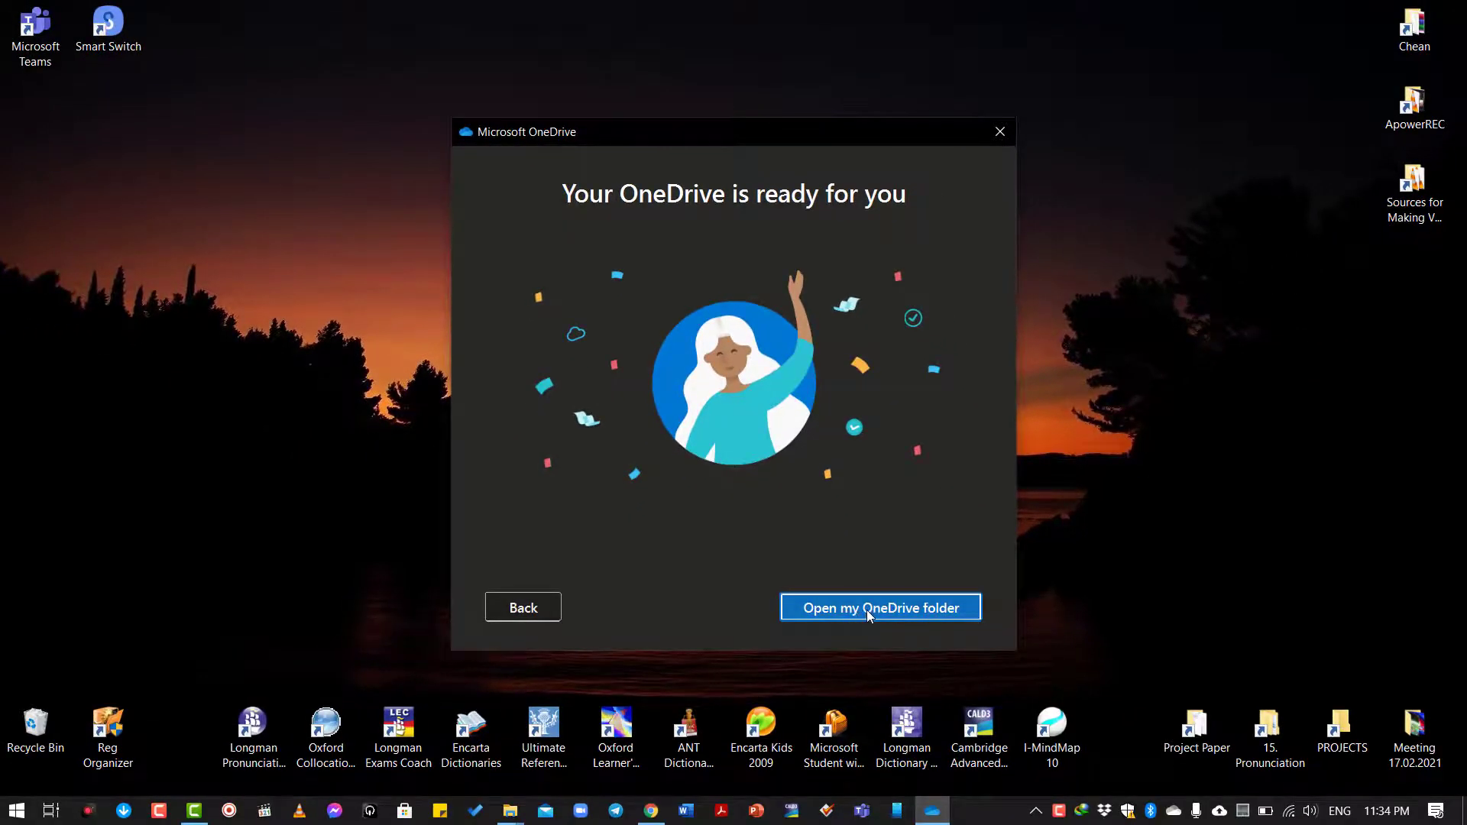
pyautogui.click(866, 609)
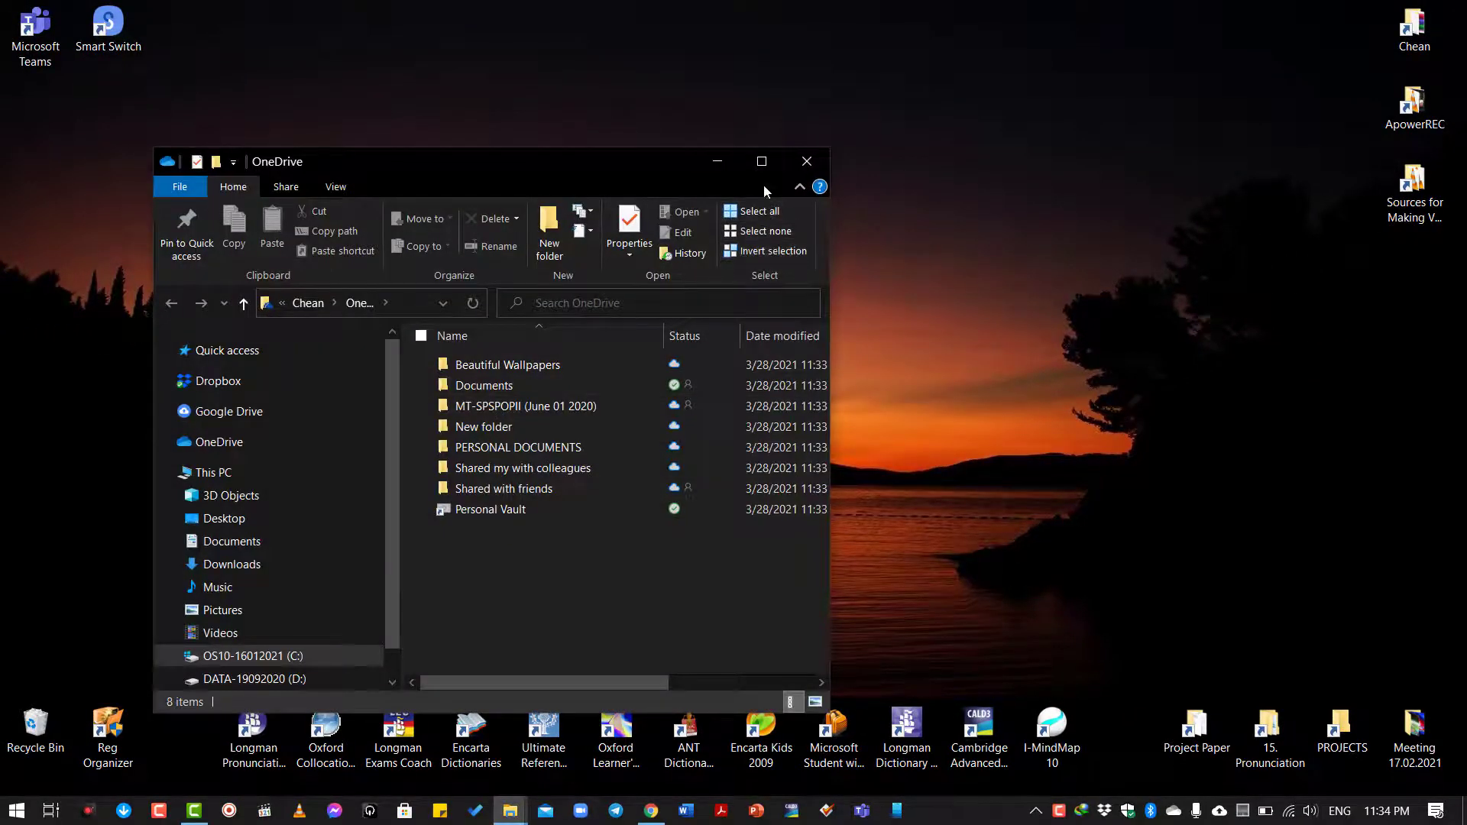
# Maximize the OneDrive folder window to view its eight entries.
pyautogui.click(761, 162)
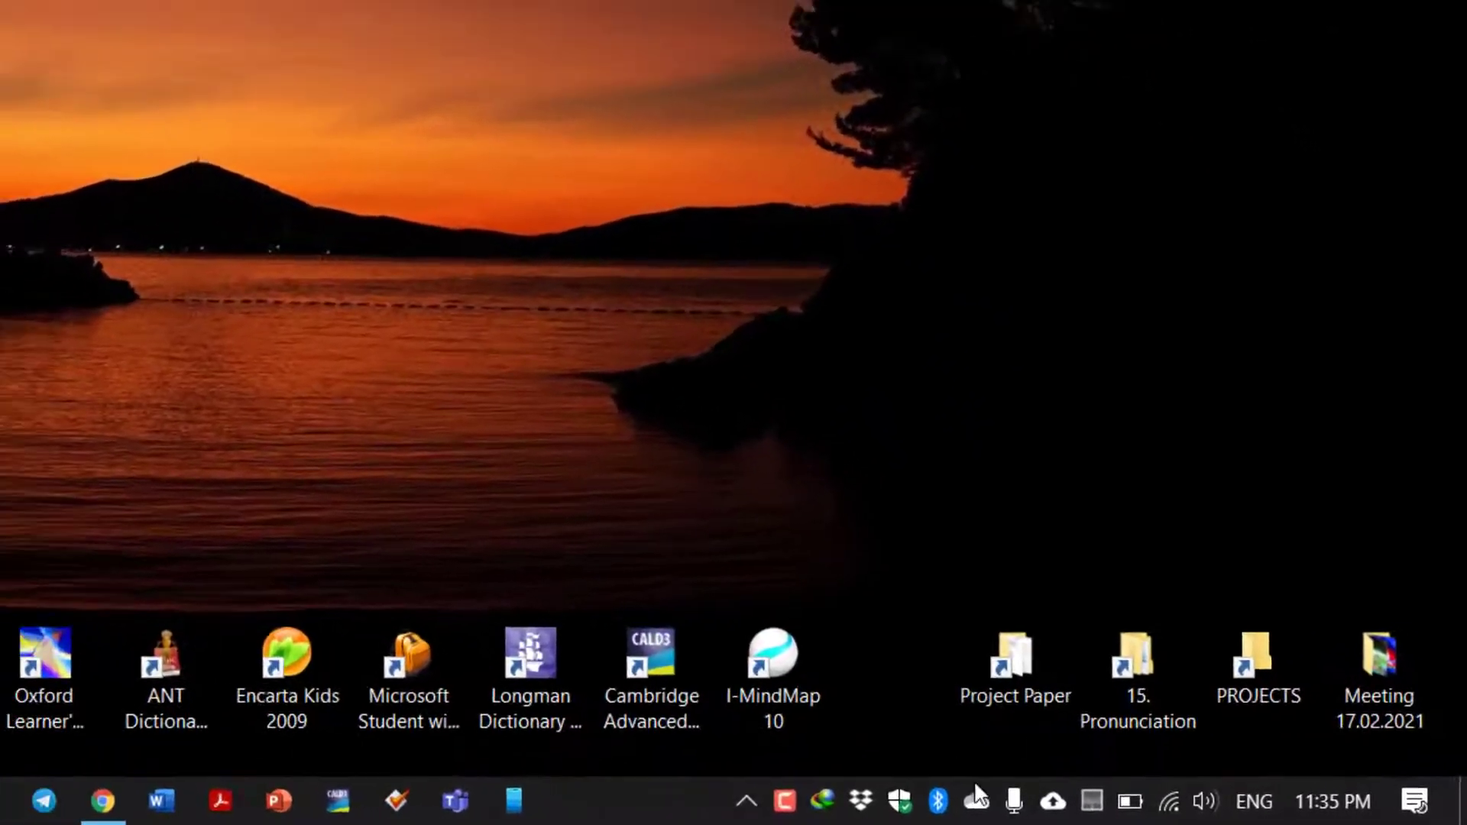
# Open OneDrive Settings from the tray's Help & Settings menu and show the Settings tab.
pyautogui.click(976, 799)
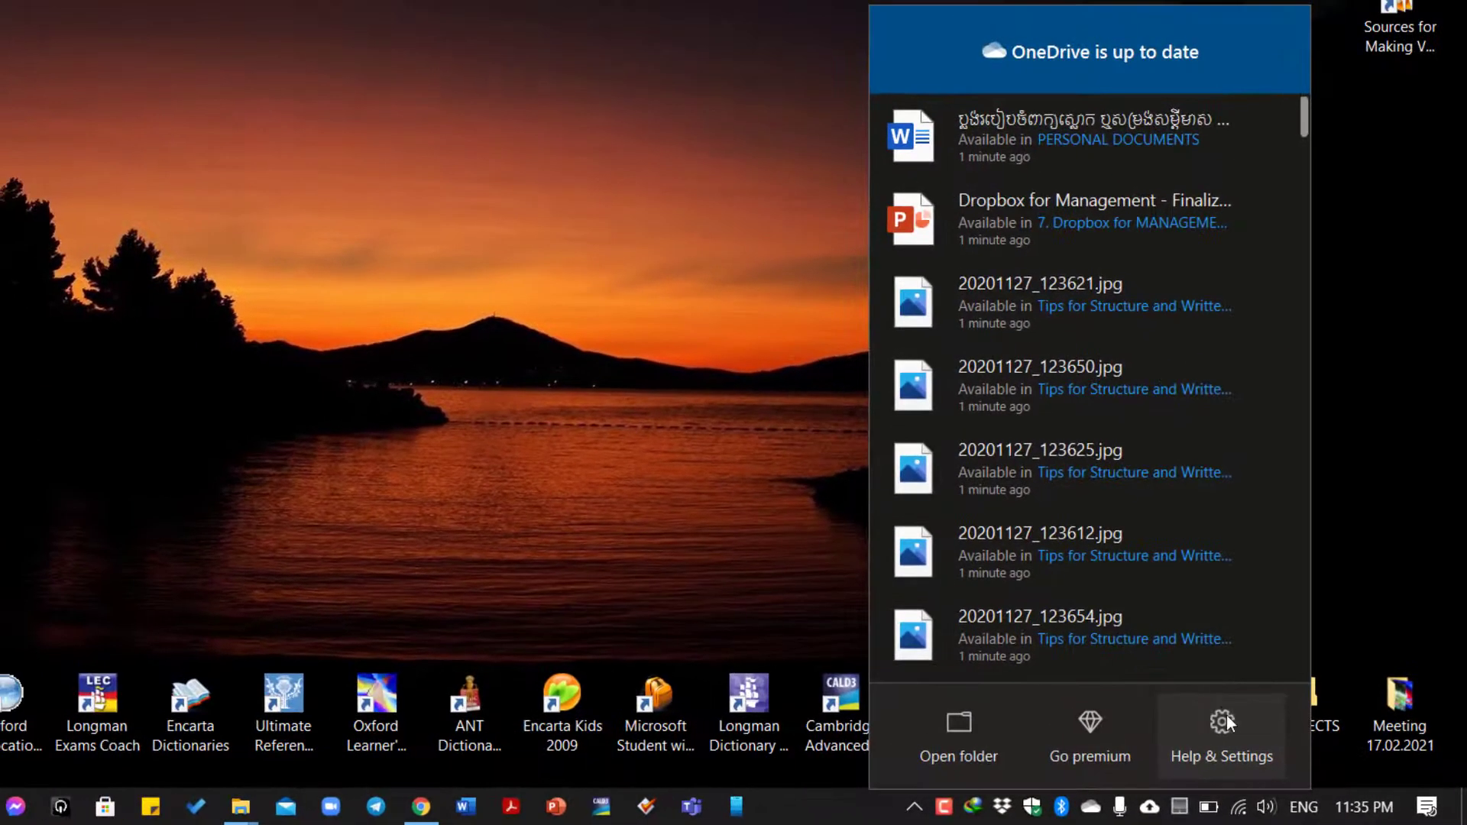
pyautogui.click(1225, 720)
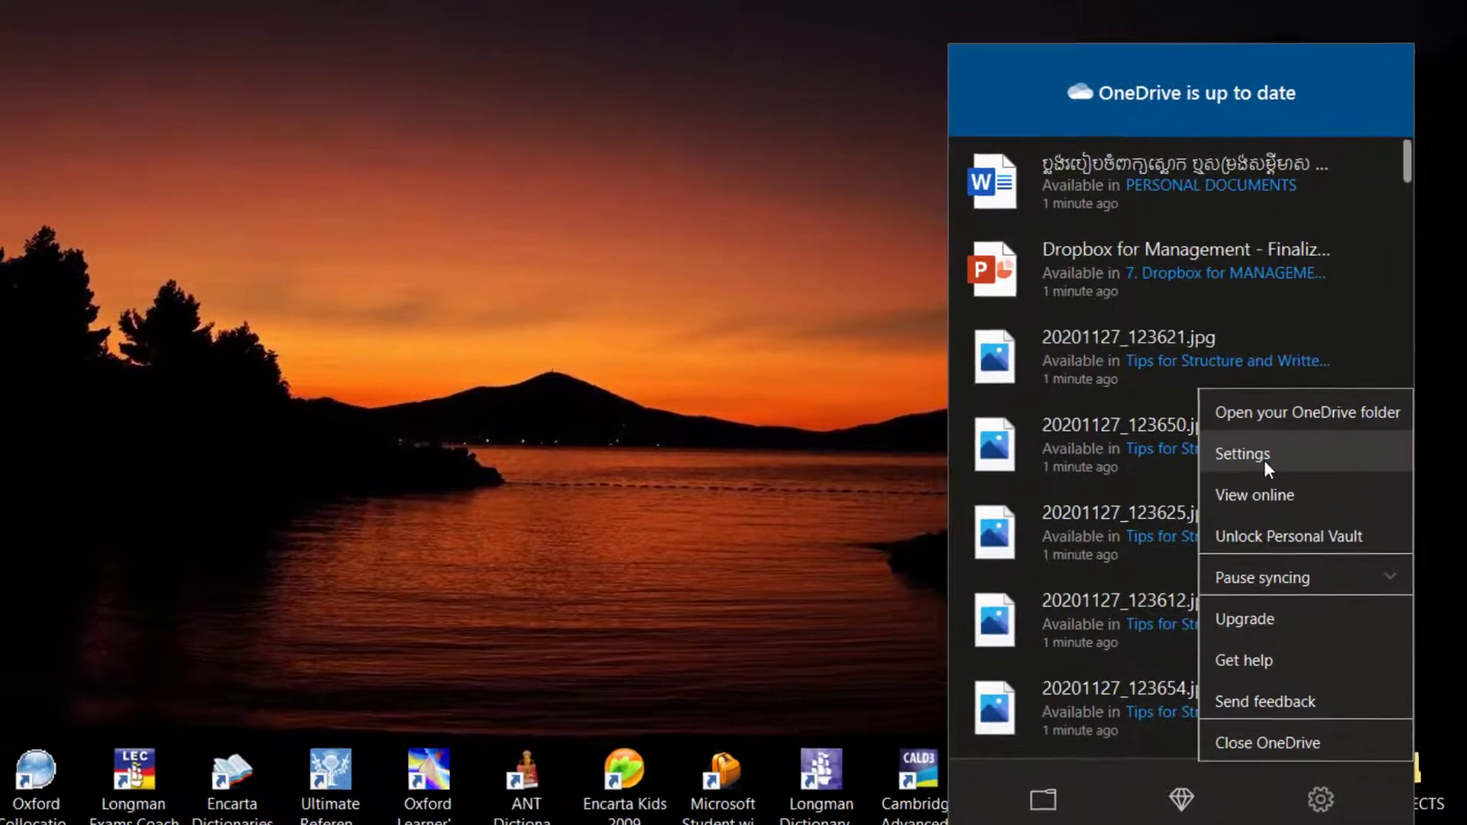
pyautogui.click(1264, 459)
pyautogui.click(477, 142)
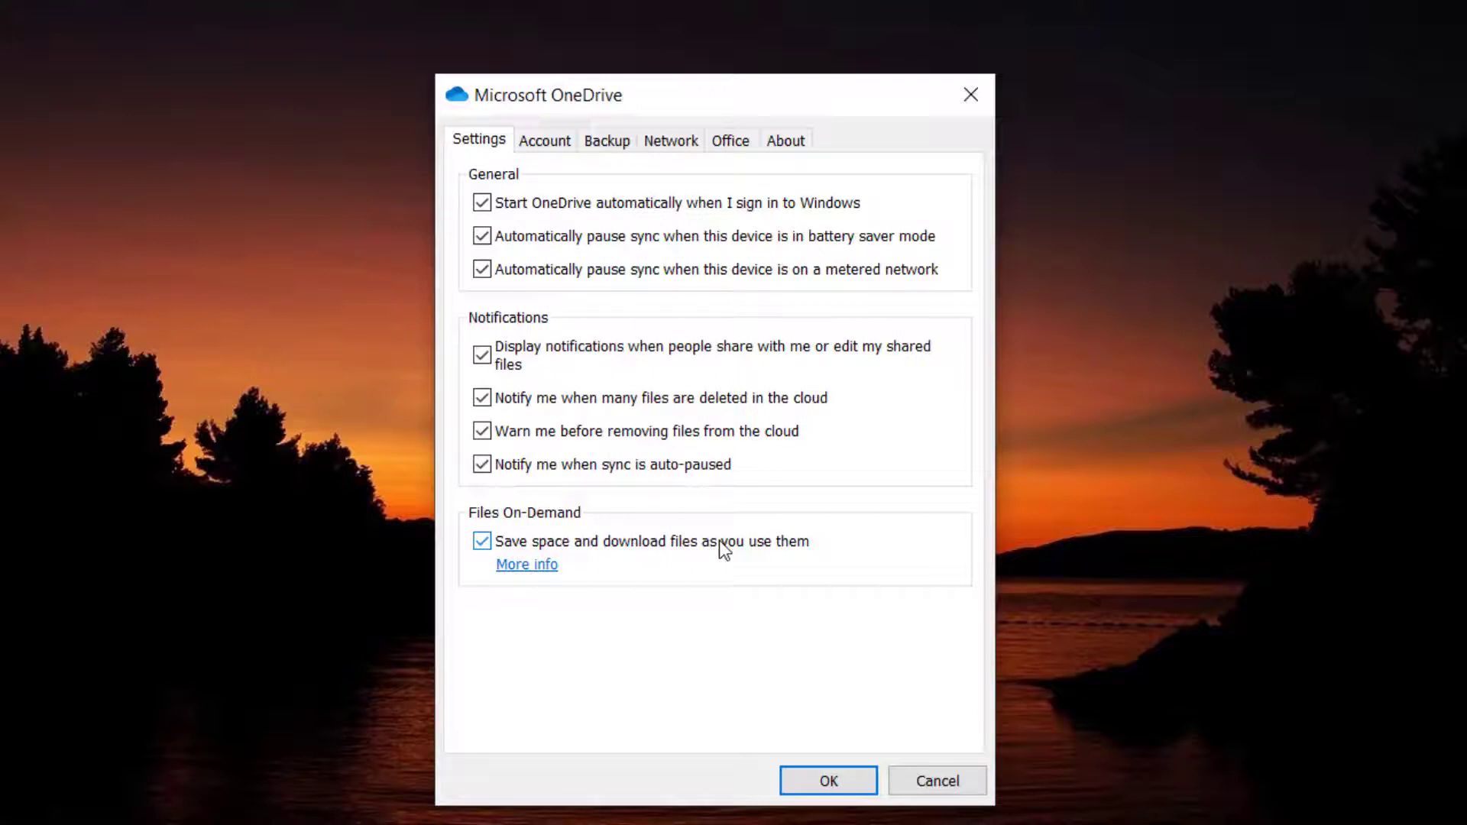
# Uncheck 'Save space and download files as you use them' and confirm disabling Files On-Demand.
pyautogui.click(481, 542)
pyautogui.click(783, 474)
pyautogui.click(546, 142)
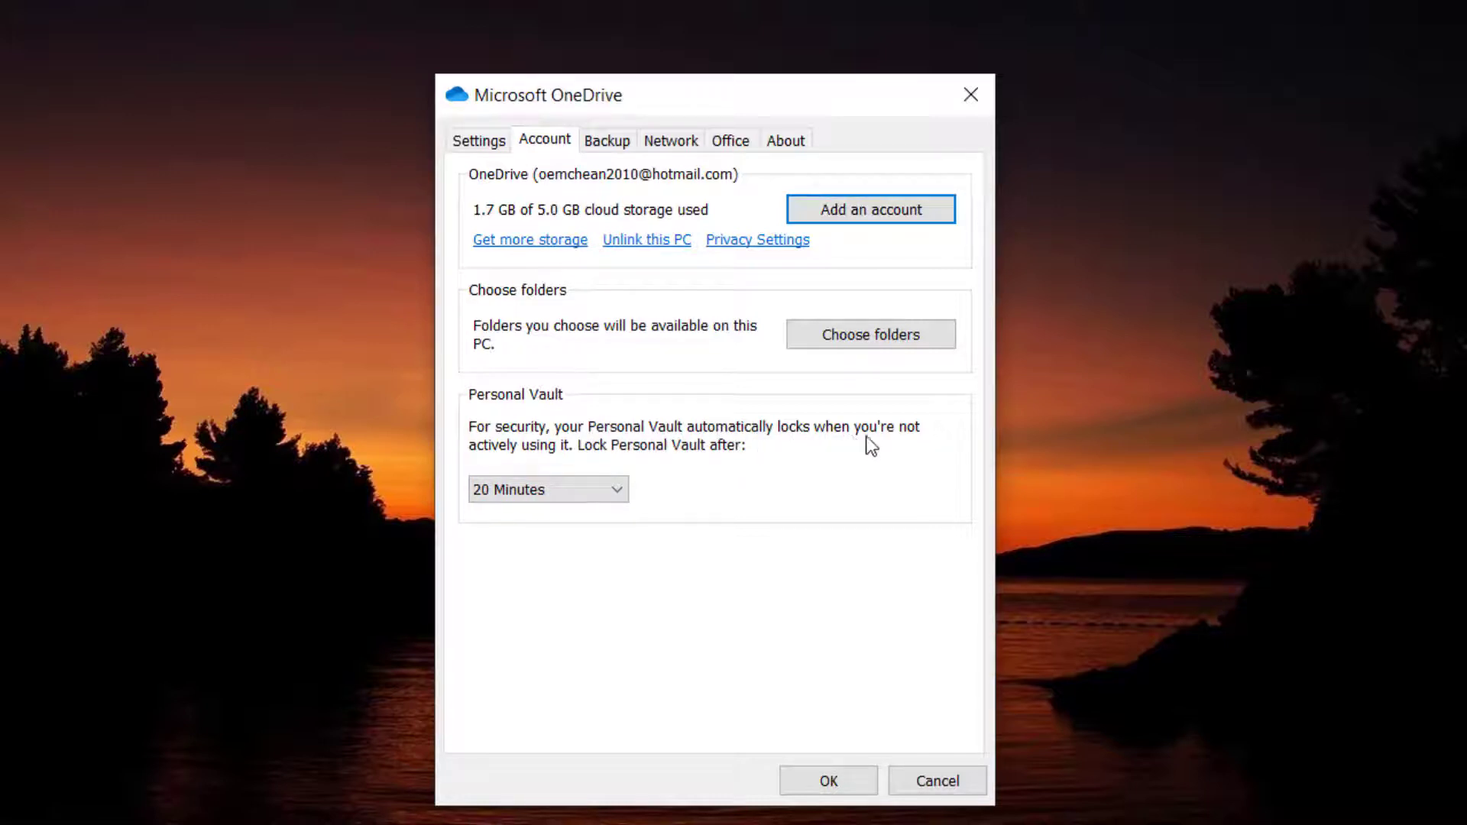
# Keep Personal Vault locking after 20 Minutes, review the Backup, Network and Office tabs, then confirm with OK.
pyautogui.click(589, 487)
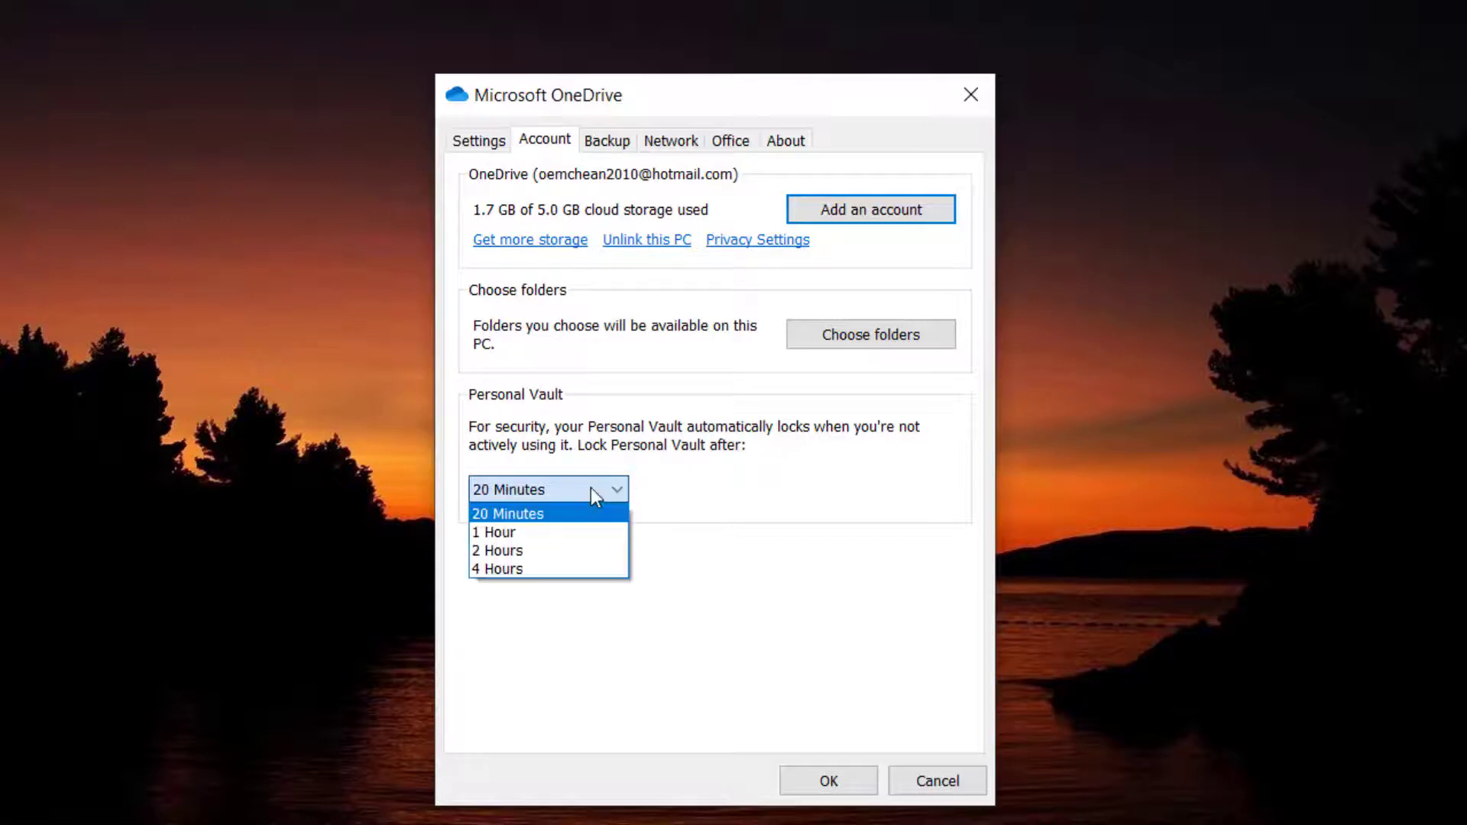
pyautogui.click(565, 520)
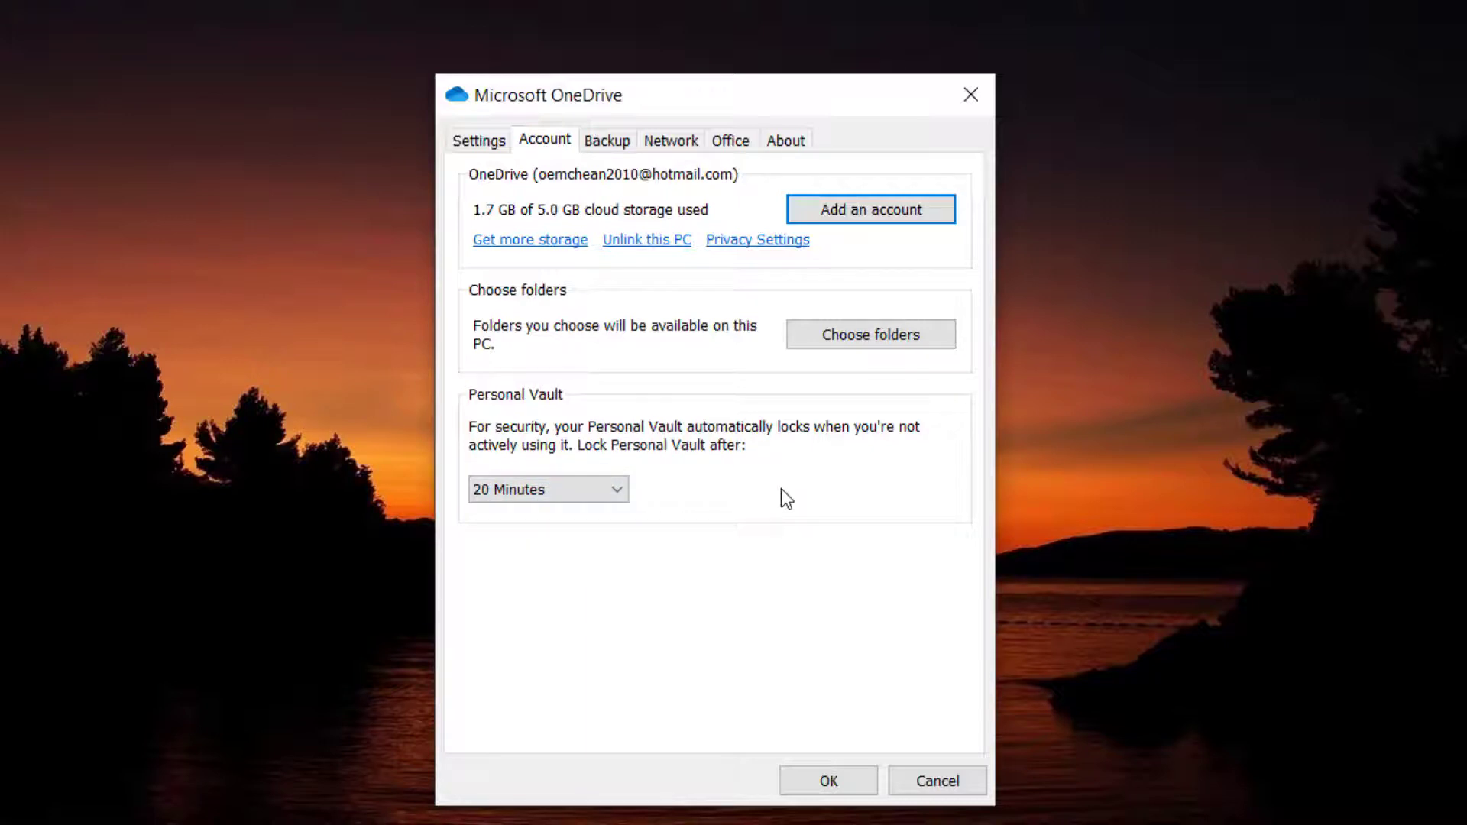
pyautogui.click(620, 146)
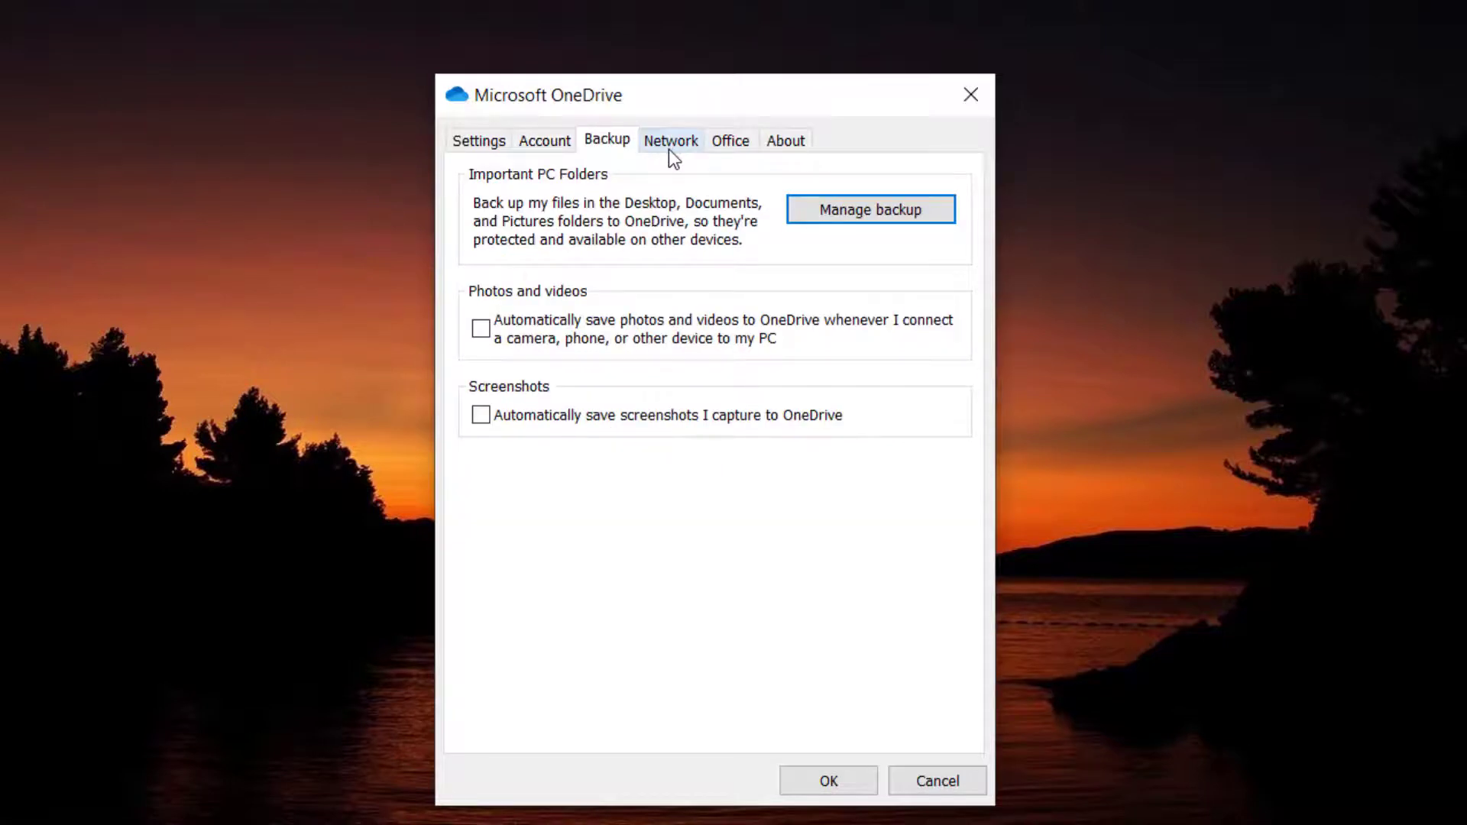
pyautogui.click(668, 149)
pyautogui.click(712, 149)
pyautogui.click(490, 153)
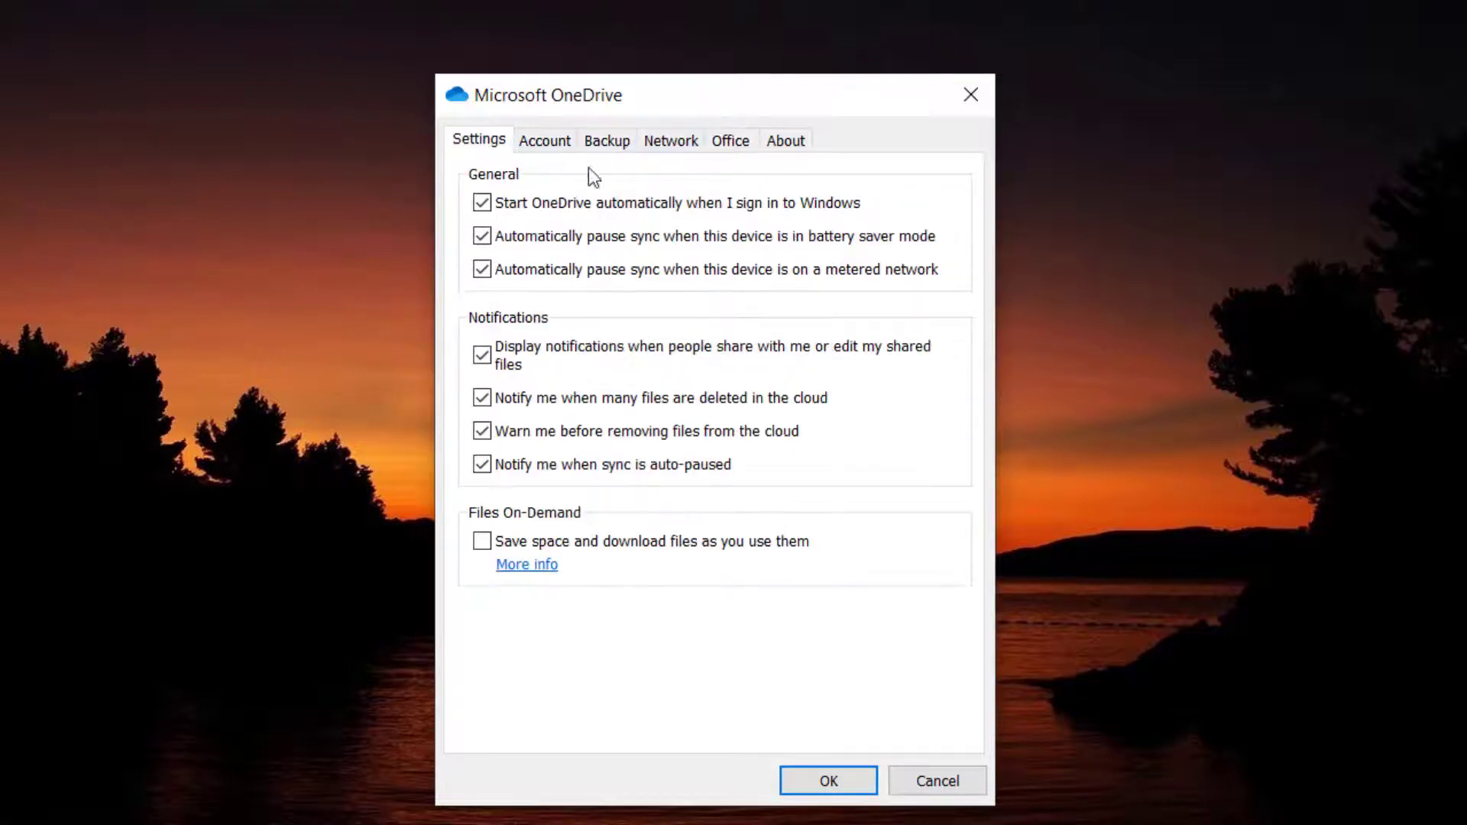
pyautogui.click(846, 777)
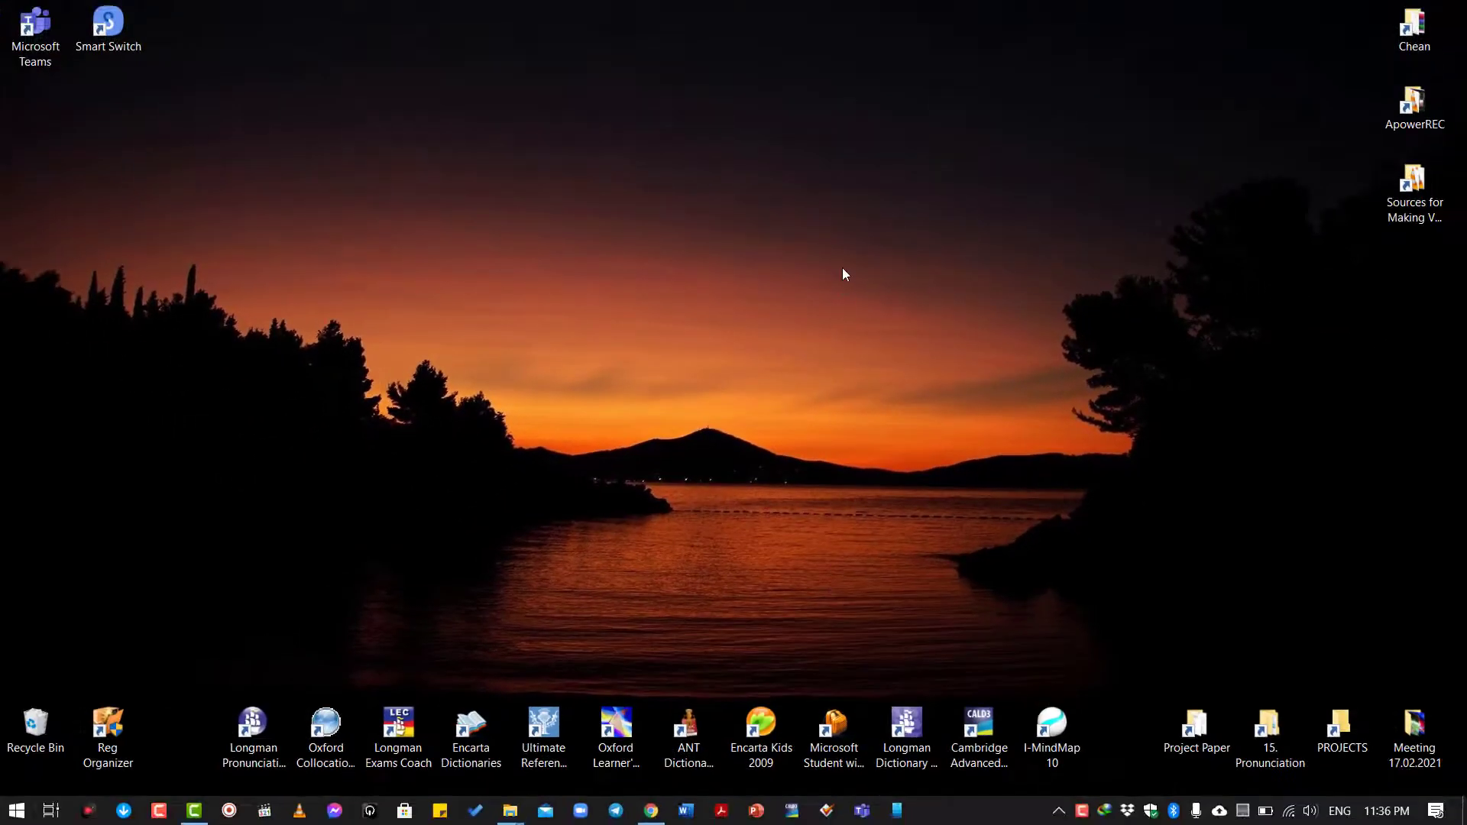
# Refresh the desktop and check OneDrive's panel for the 778 files syncing down.
pyautogui.rightClick(842, 268)
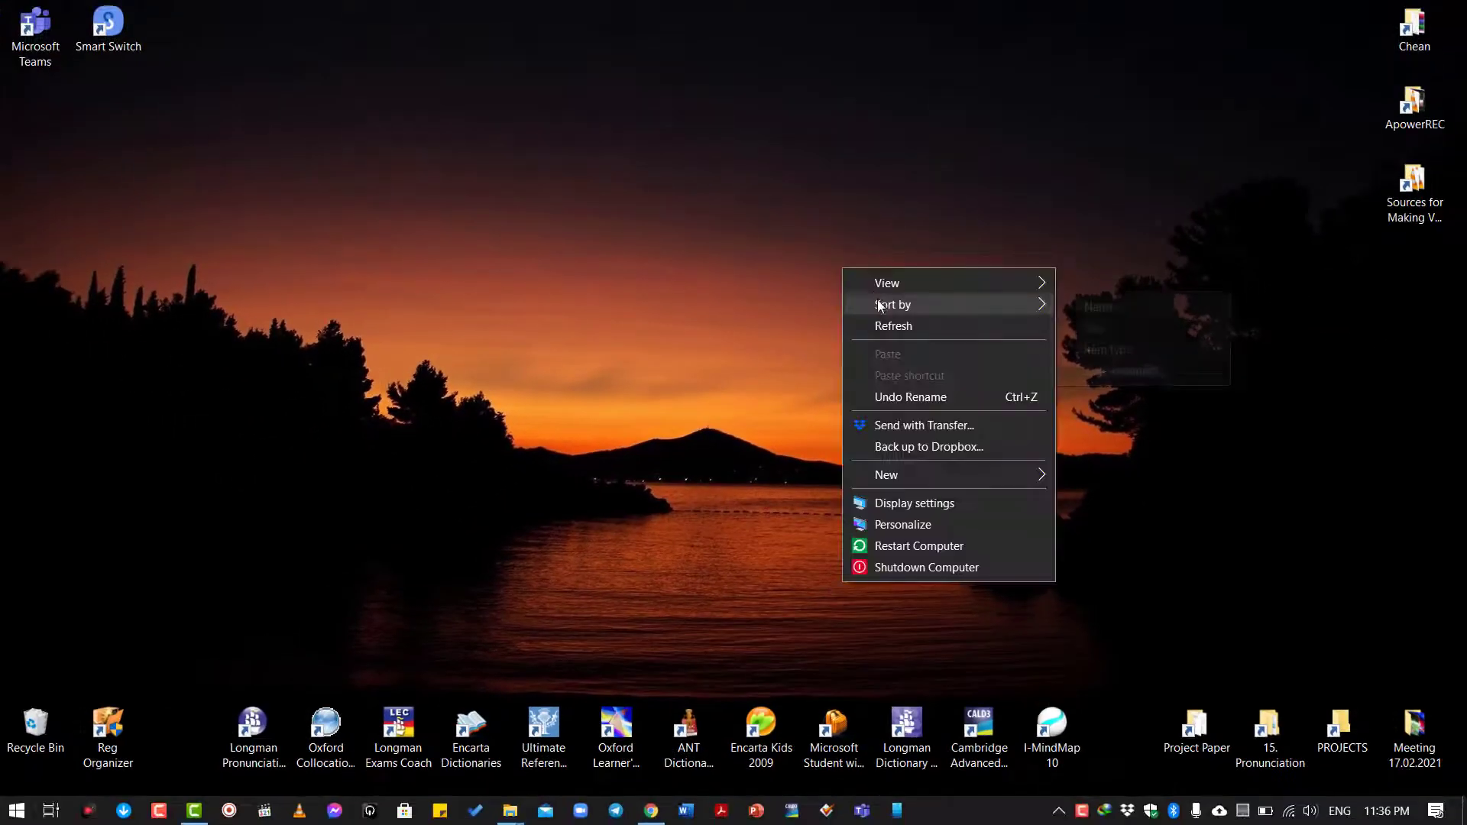
pyautogui.click(892, 324)
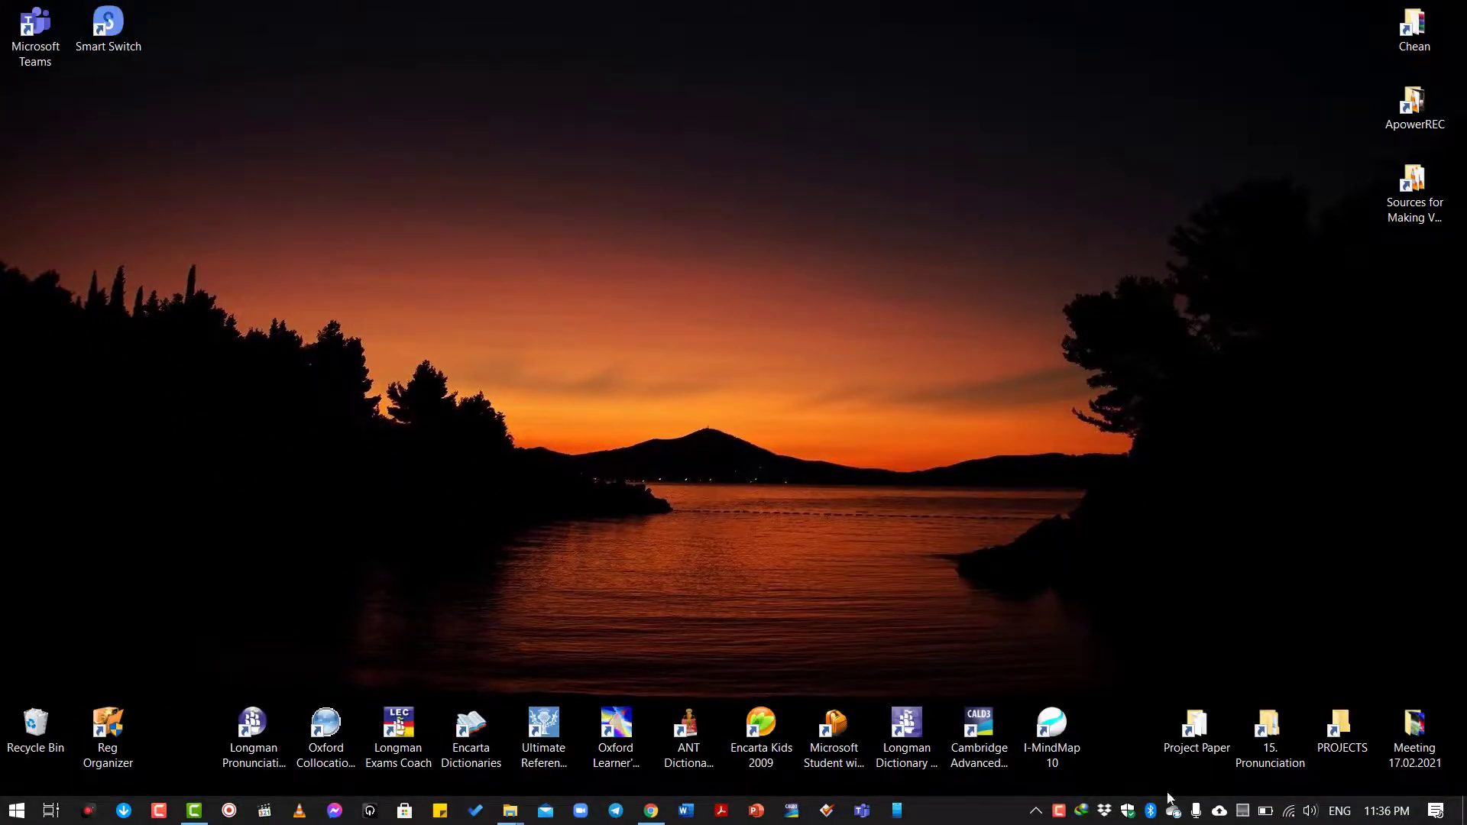
pyautogui.moveTo(1174, 816)
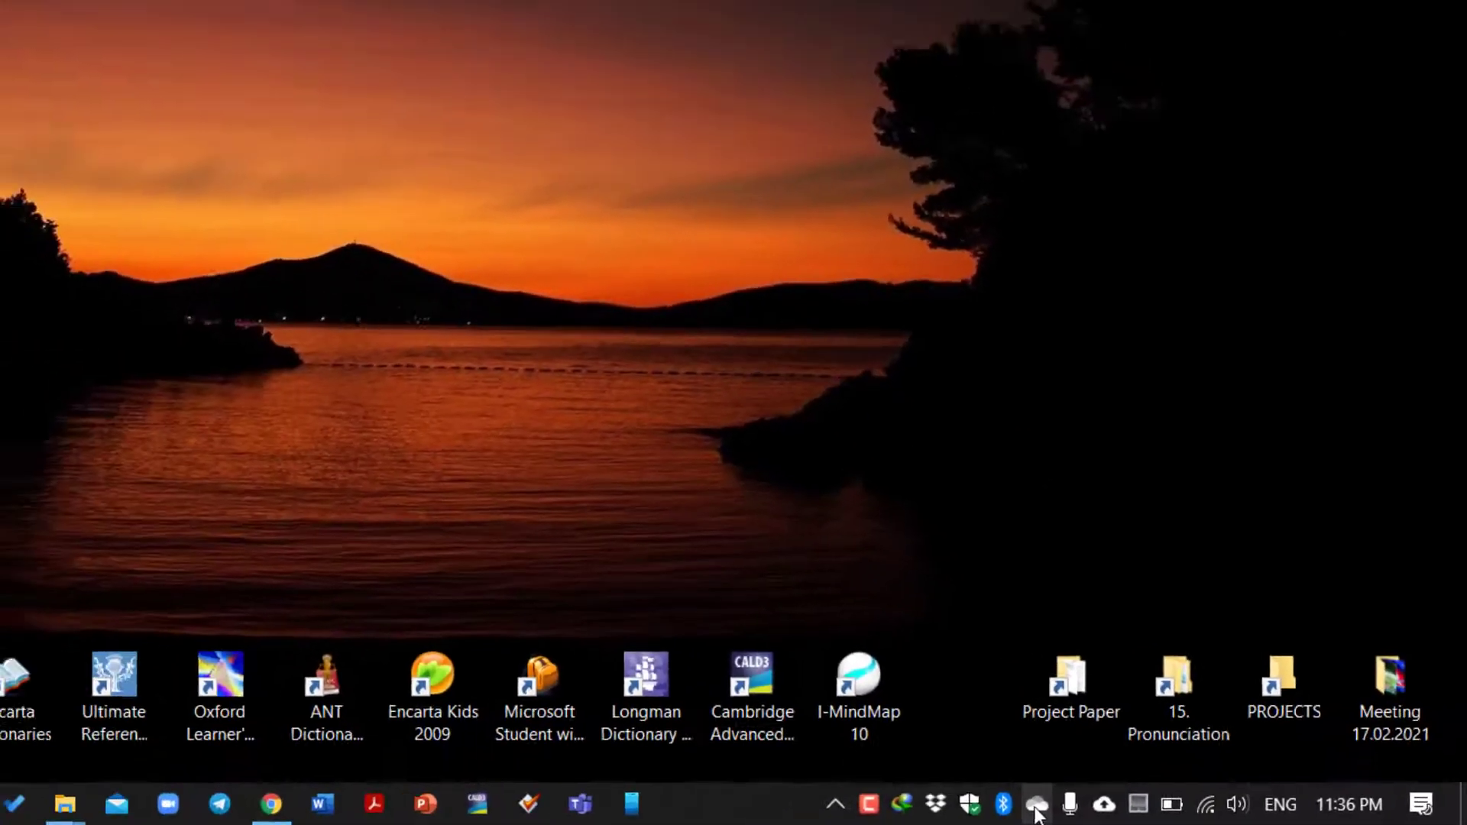
pyautogui.click(832, 801)
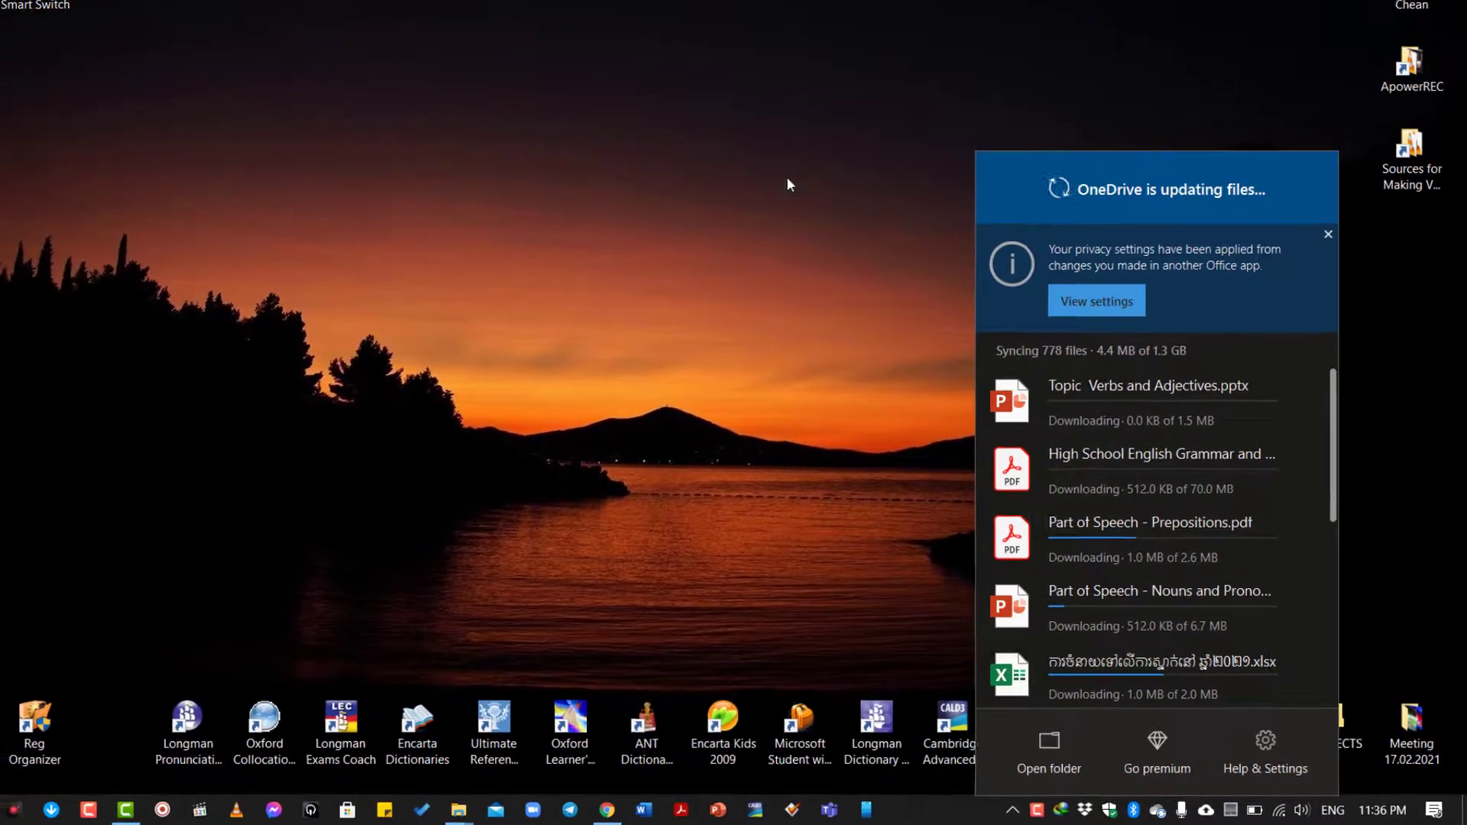
# Refresh the desktop again and bring up File Explorer at This PC with Win+E.
pyautogui.rightClick(774, 165)
pyautogui.click(825, 233)
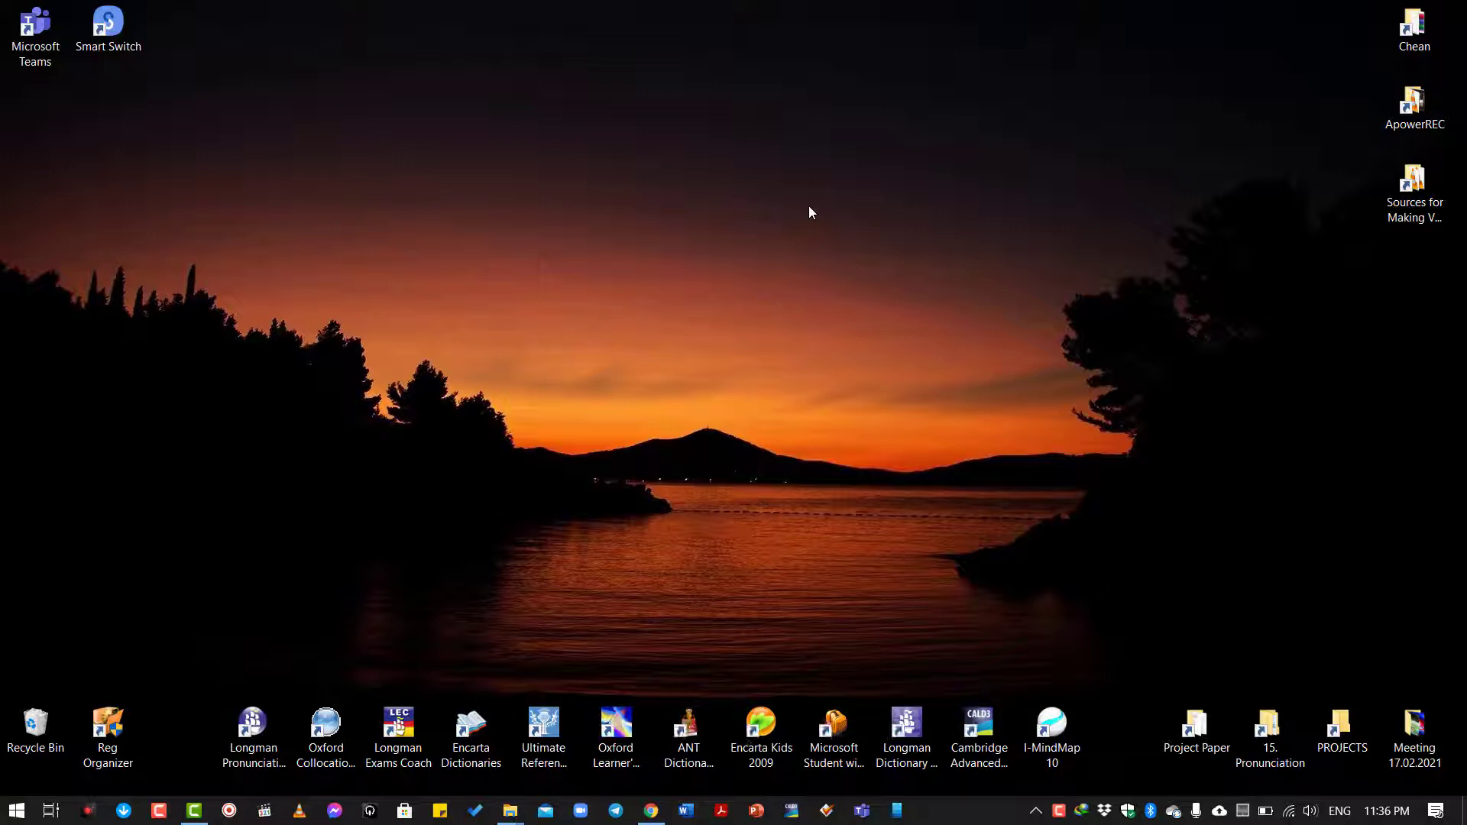
pyautogui.press('super+e')
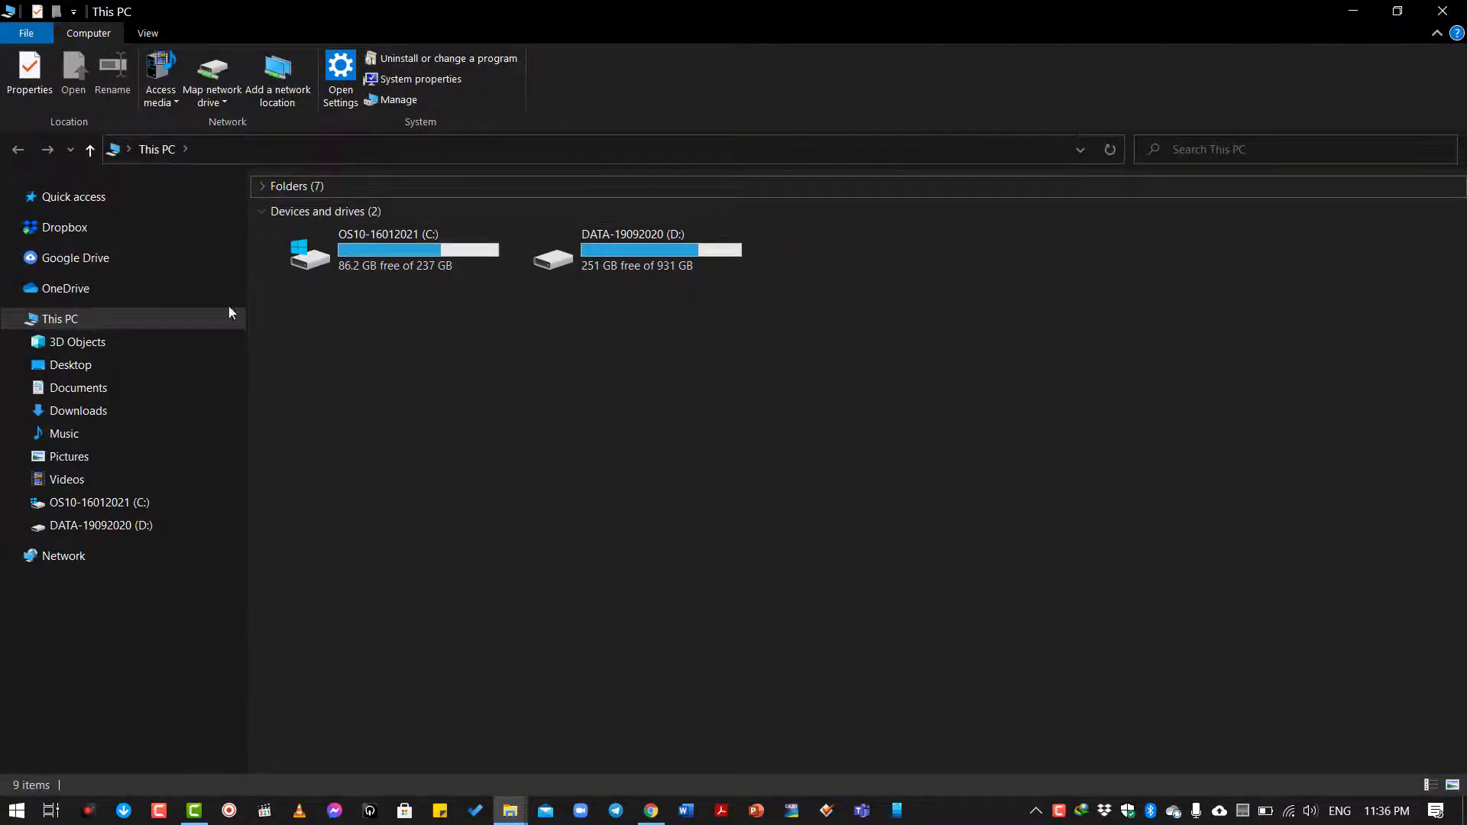
# Show the OneDrive folder, listing its seven folders and the Personal Vault shortcut.
pyautogui.click(124, 291)
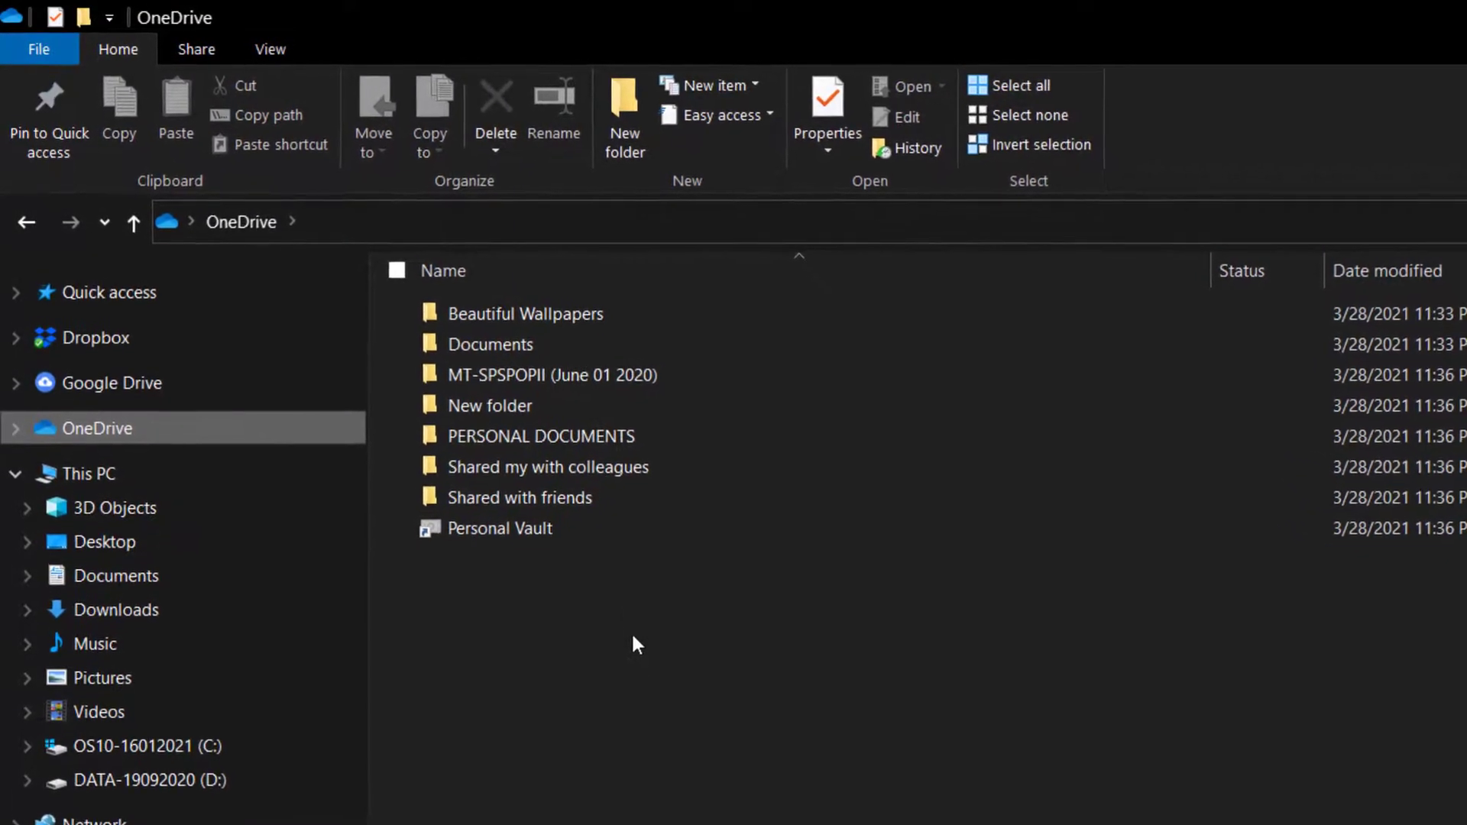
# Create a new folder in OneDrive named 'Shared documents with my colleagues'.
pyautogui.rightClick(602, 722)
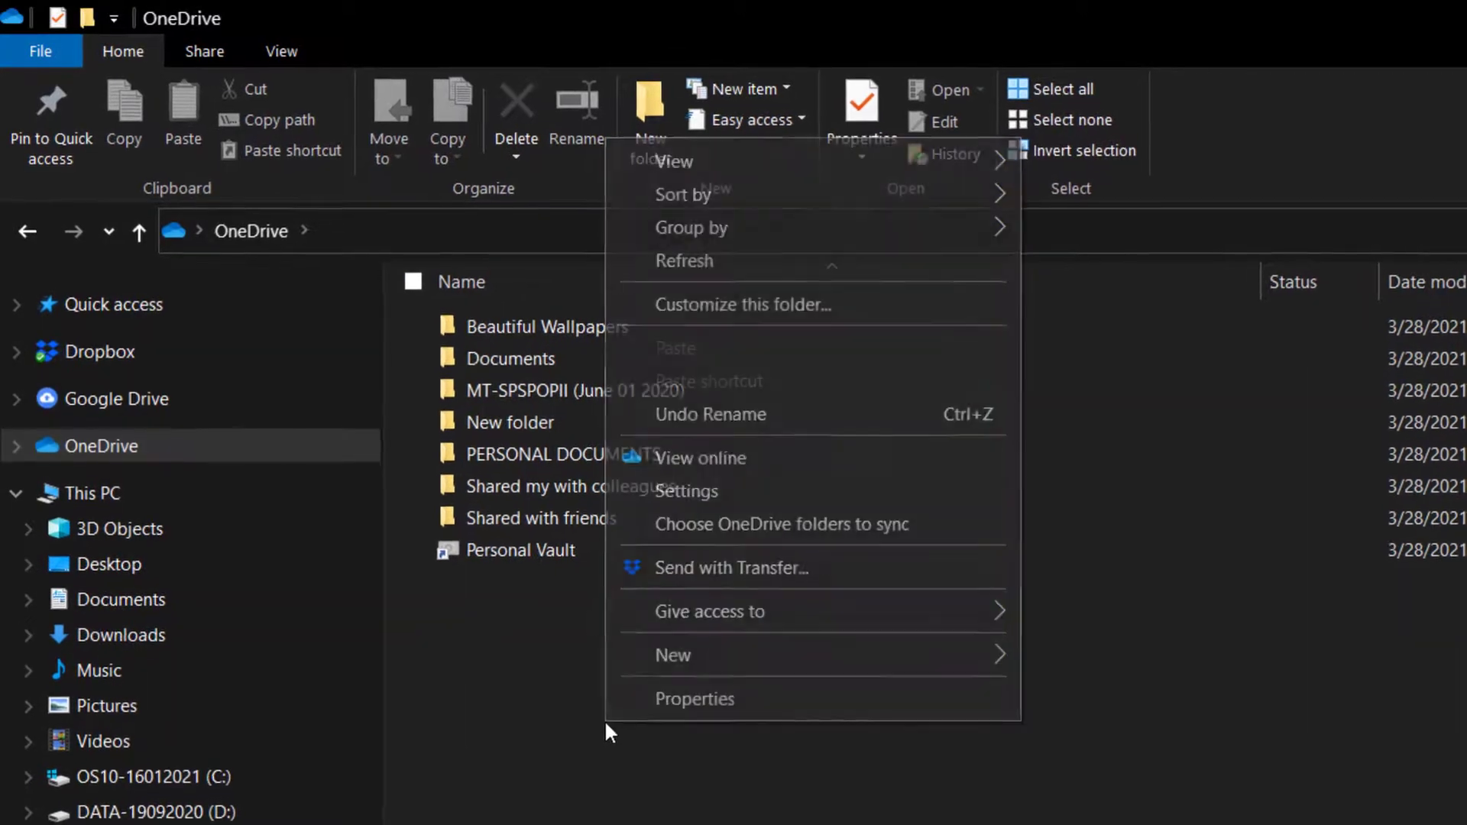
pyautogui.moveTo(768, 665)
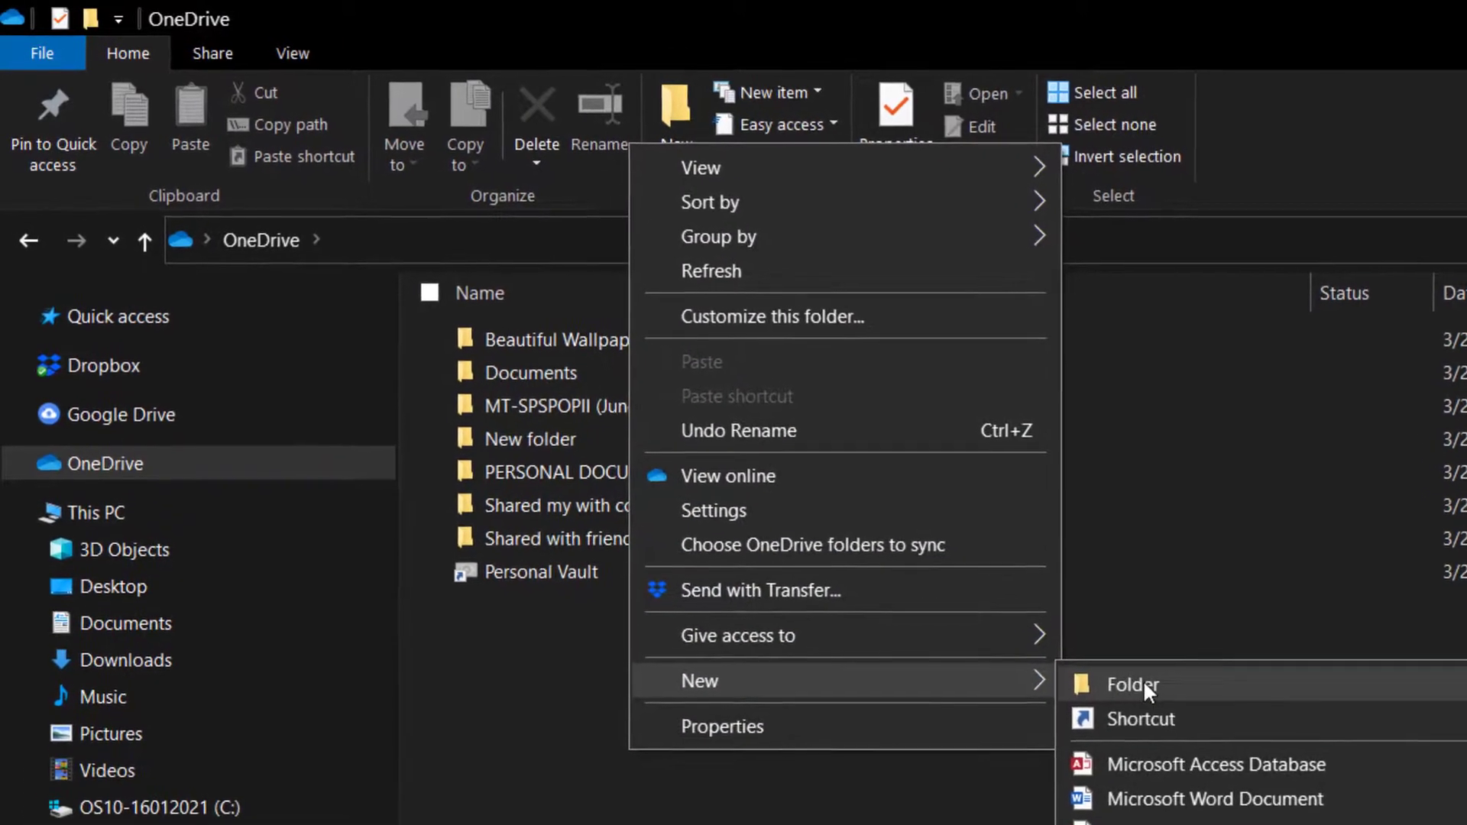
pyautogui.click(1140, 682)
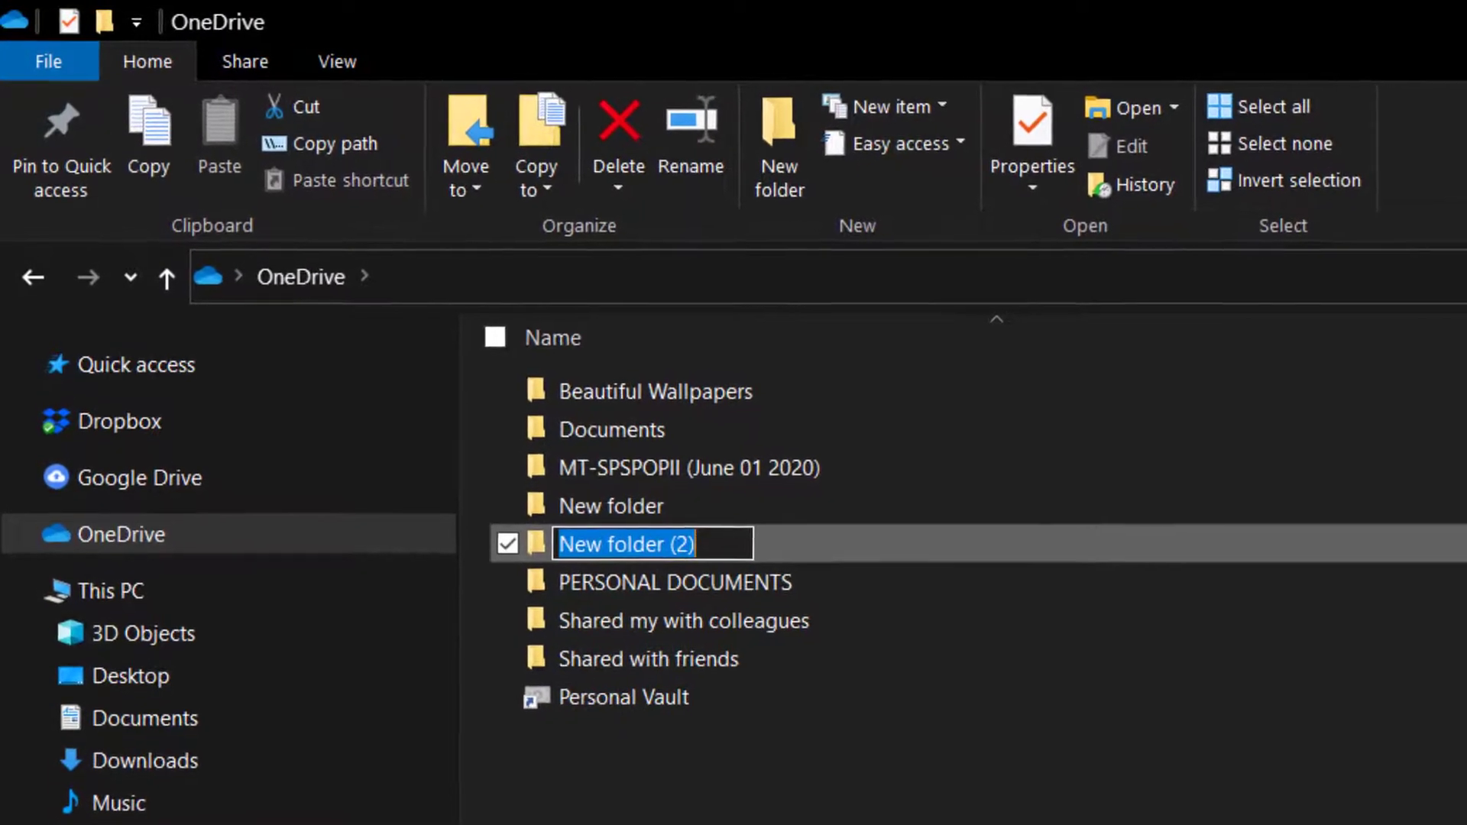
pyautogui.write('Shared ')
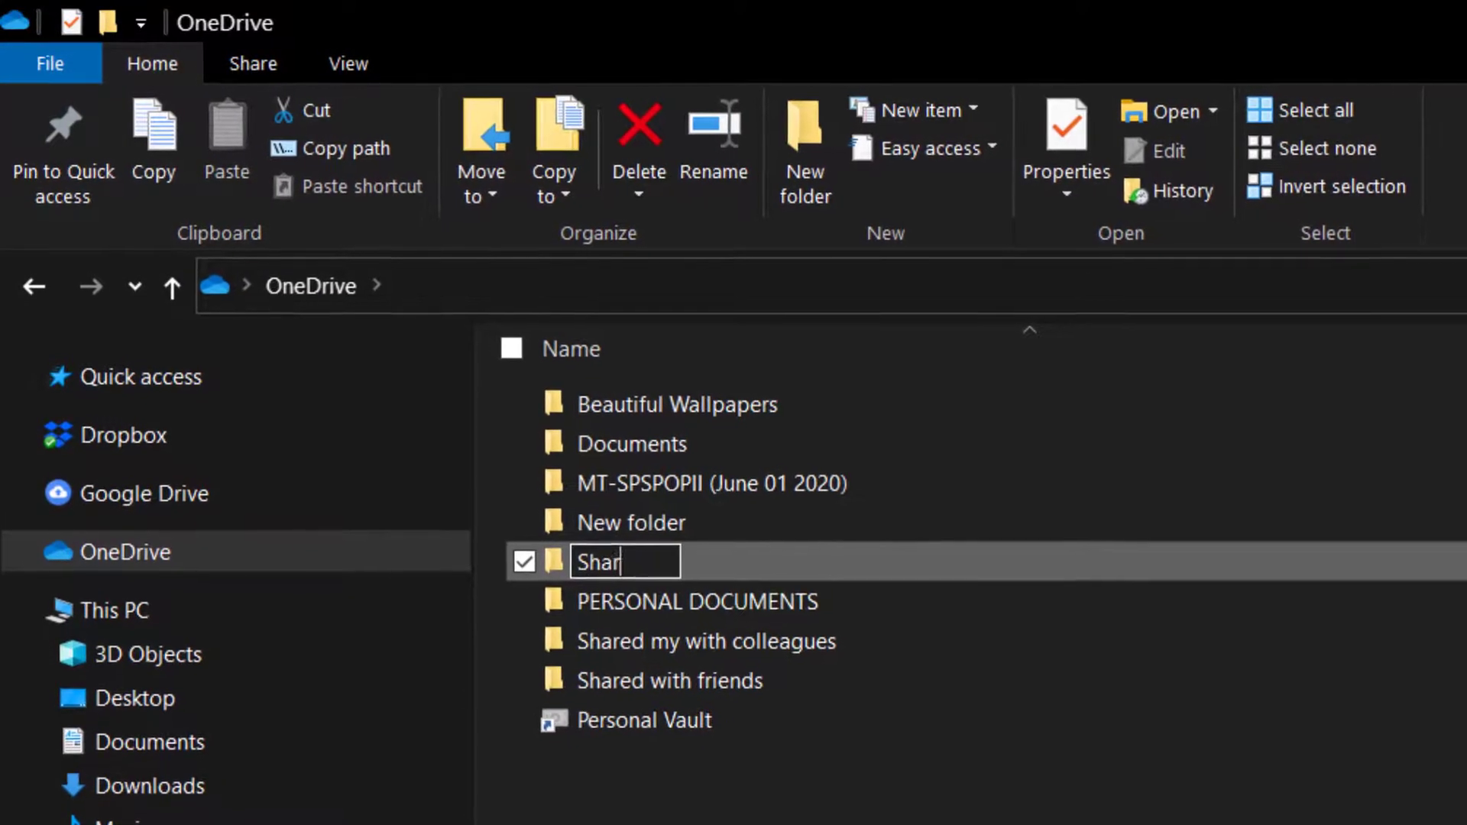
pyautogui.write('documetns')
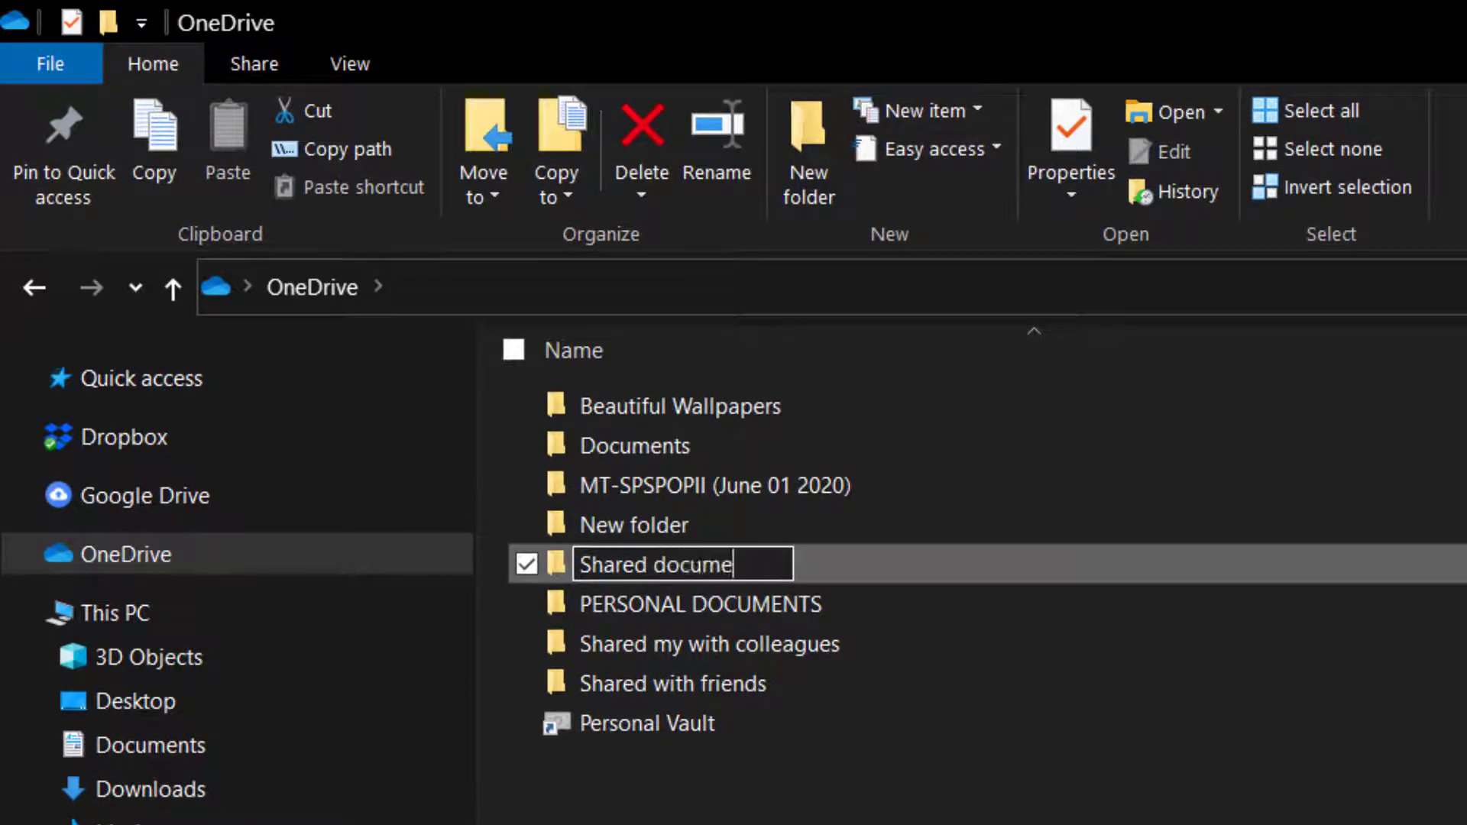
pyautogui.press('BackSpace')
pyautogui.press('BackSpace')
pyautogui.press('BackSpace')
pyautogui.write('nts ')
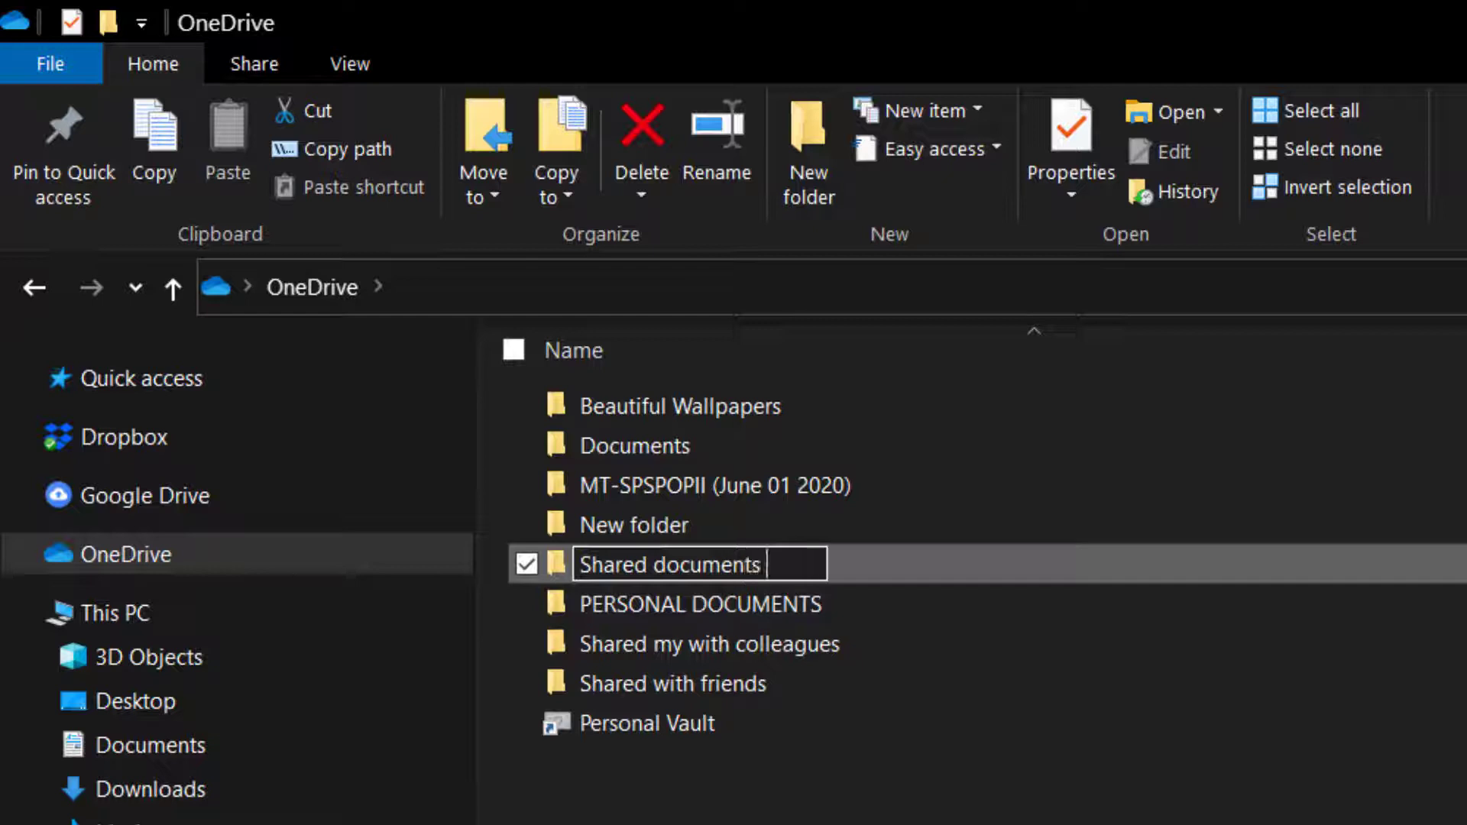
pyautogui.write('with my colleagues')
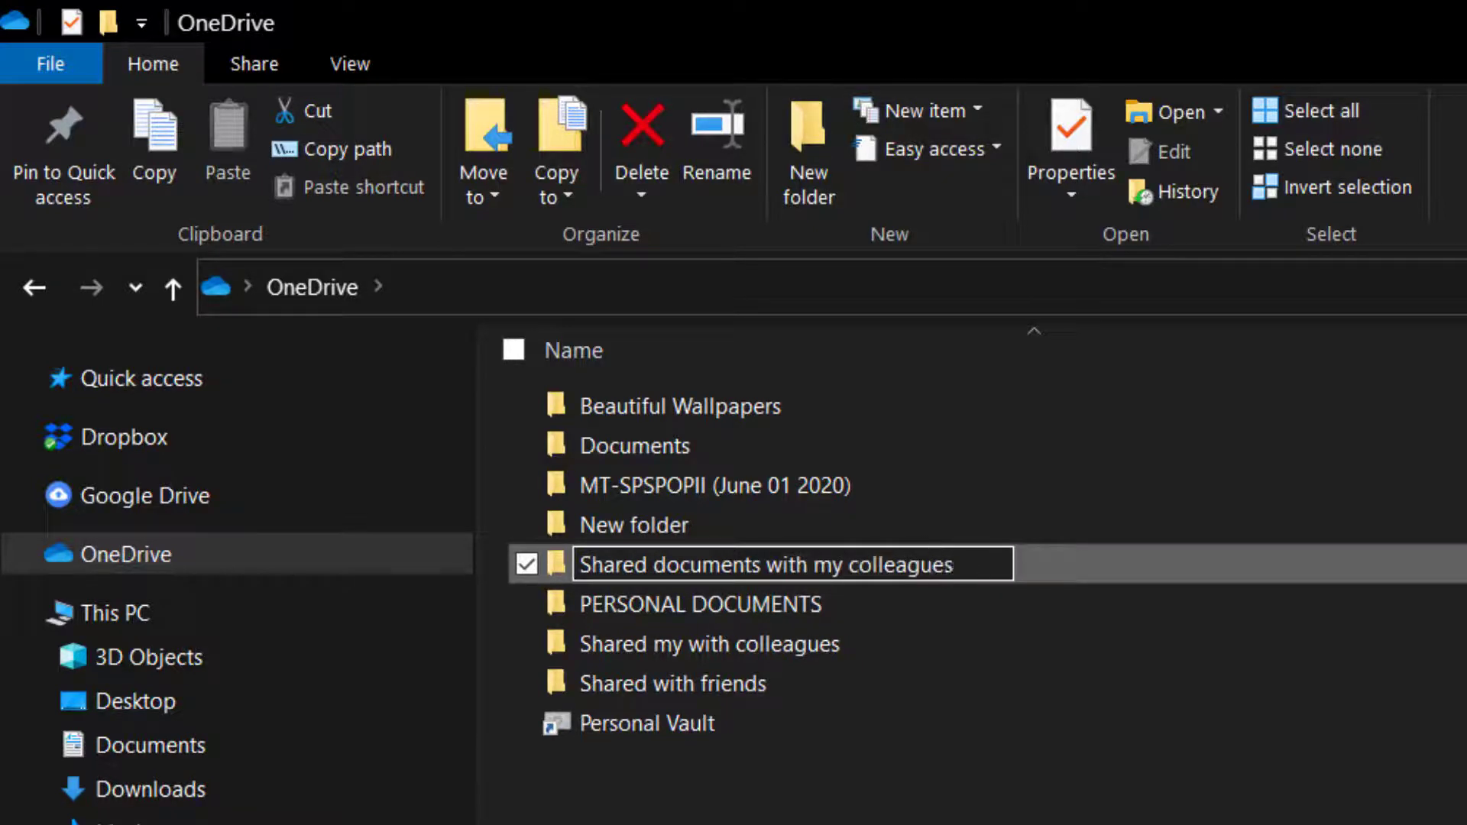
pyautogui.press('Return')
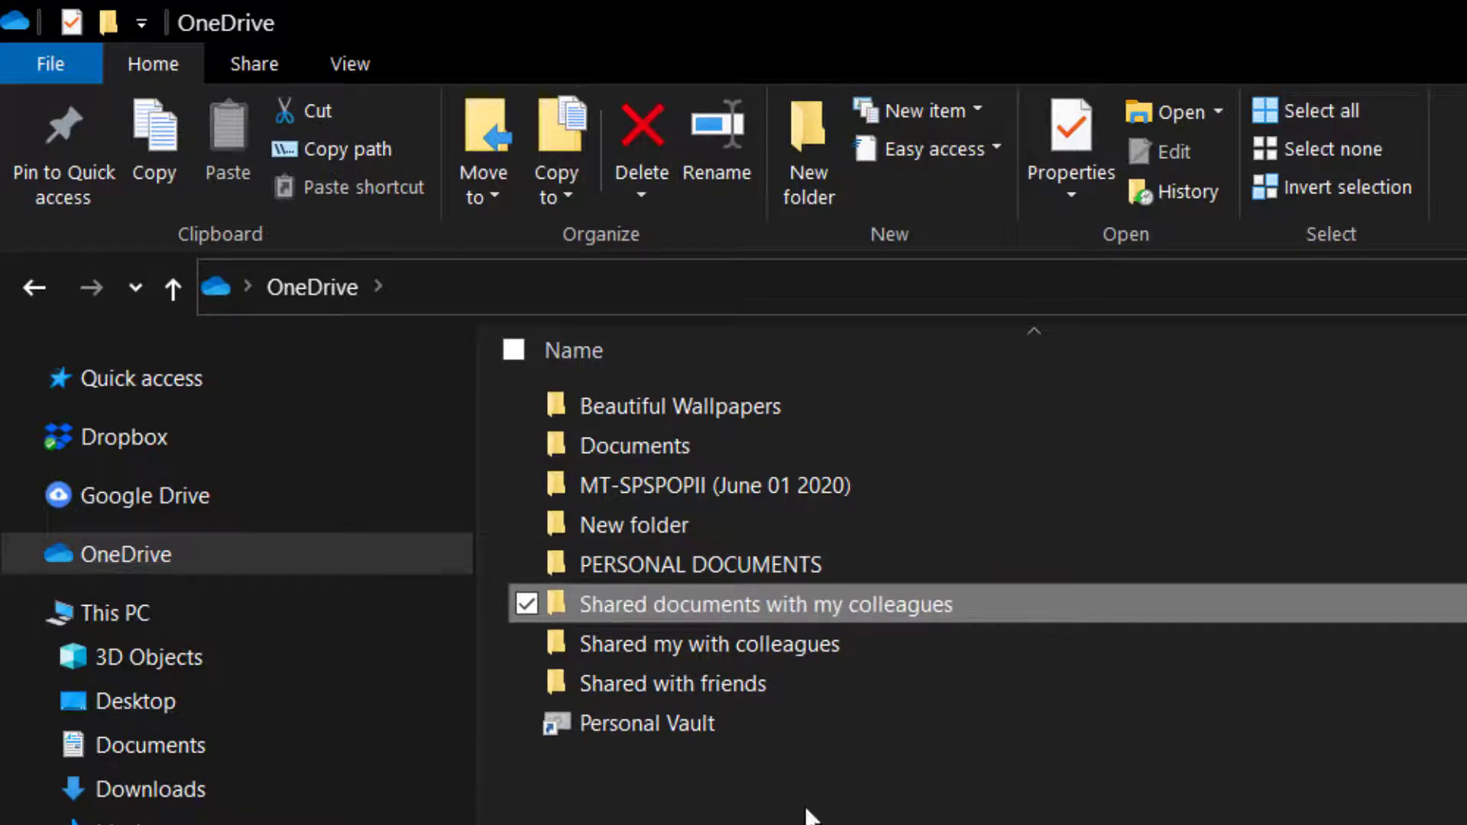
# Delete the 'Shared my with colleagues' and 'Shared with friends' folders.
pyautogui.click(698, 644)
pyautogui.press('Delete')
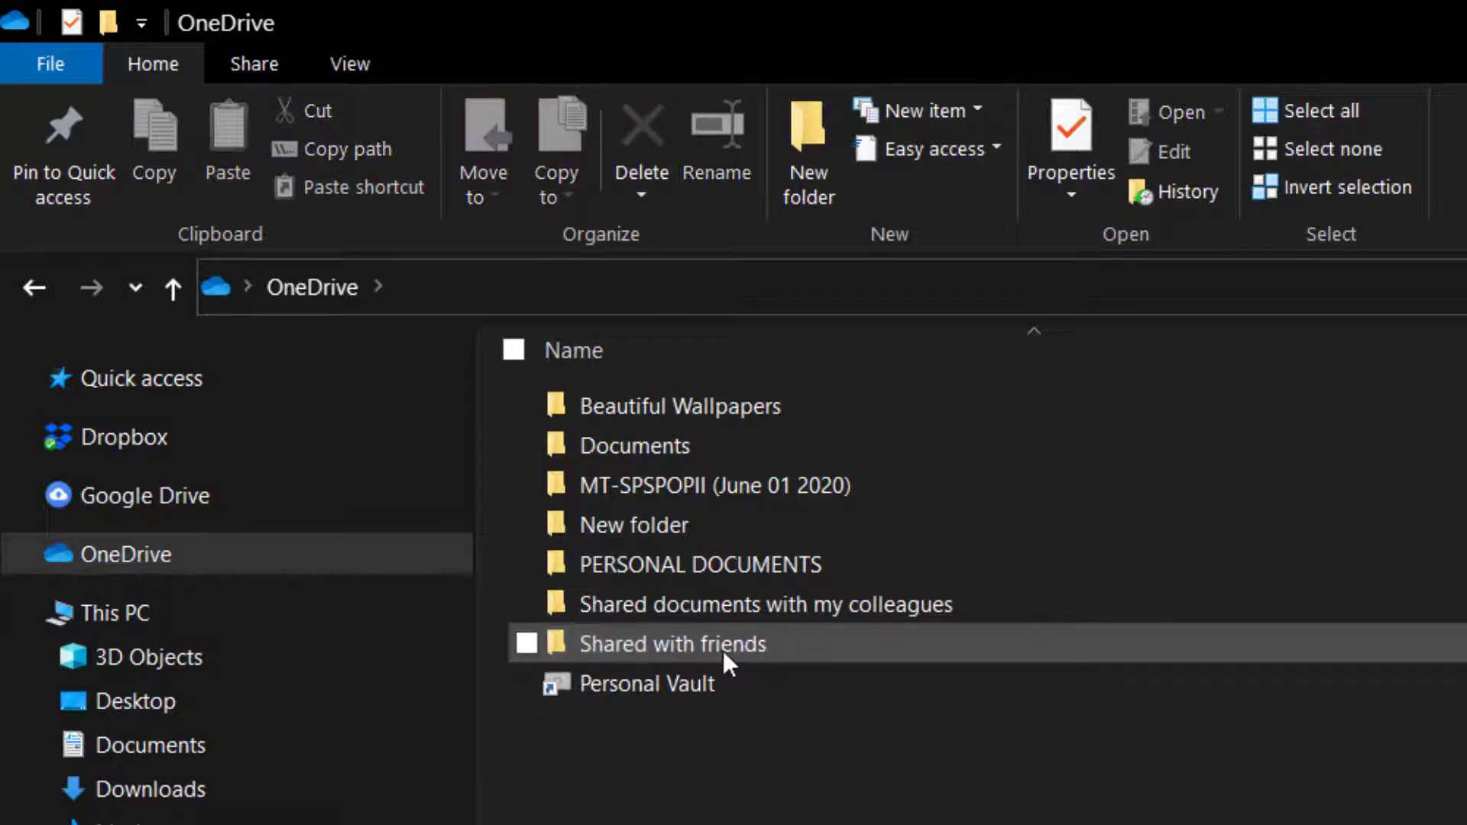
pyautogui.click(723, 650)
pyautogui.press('Delete')
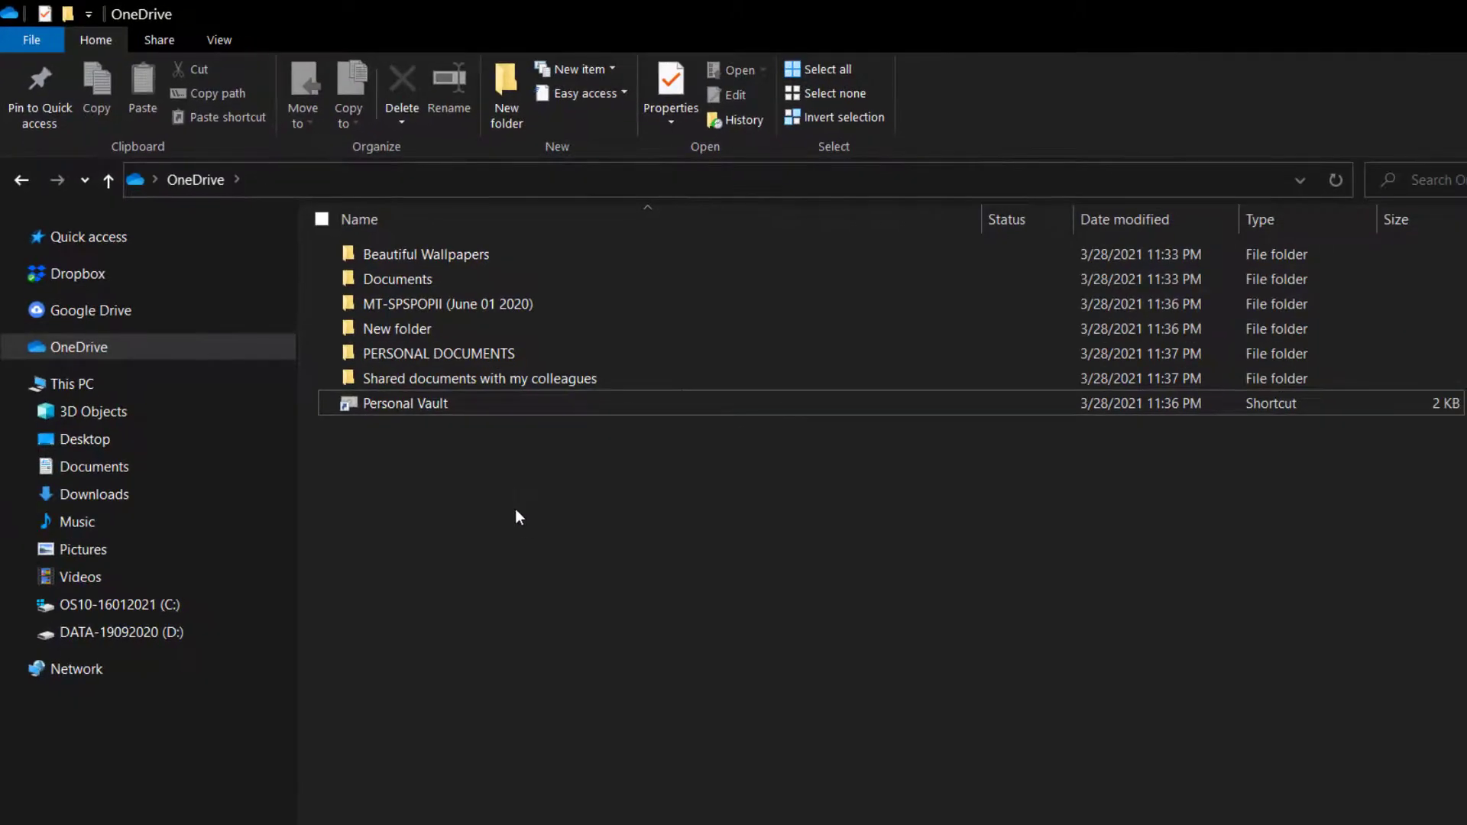
# Refresh the OneDrive listing twice and select the Shared documents with my colleagues folder.
pyautogui.rightClick(515, 509)
pyautogui.click(584, 148)
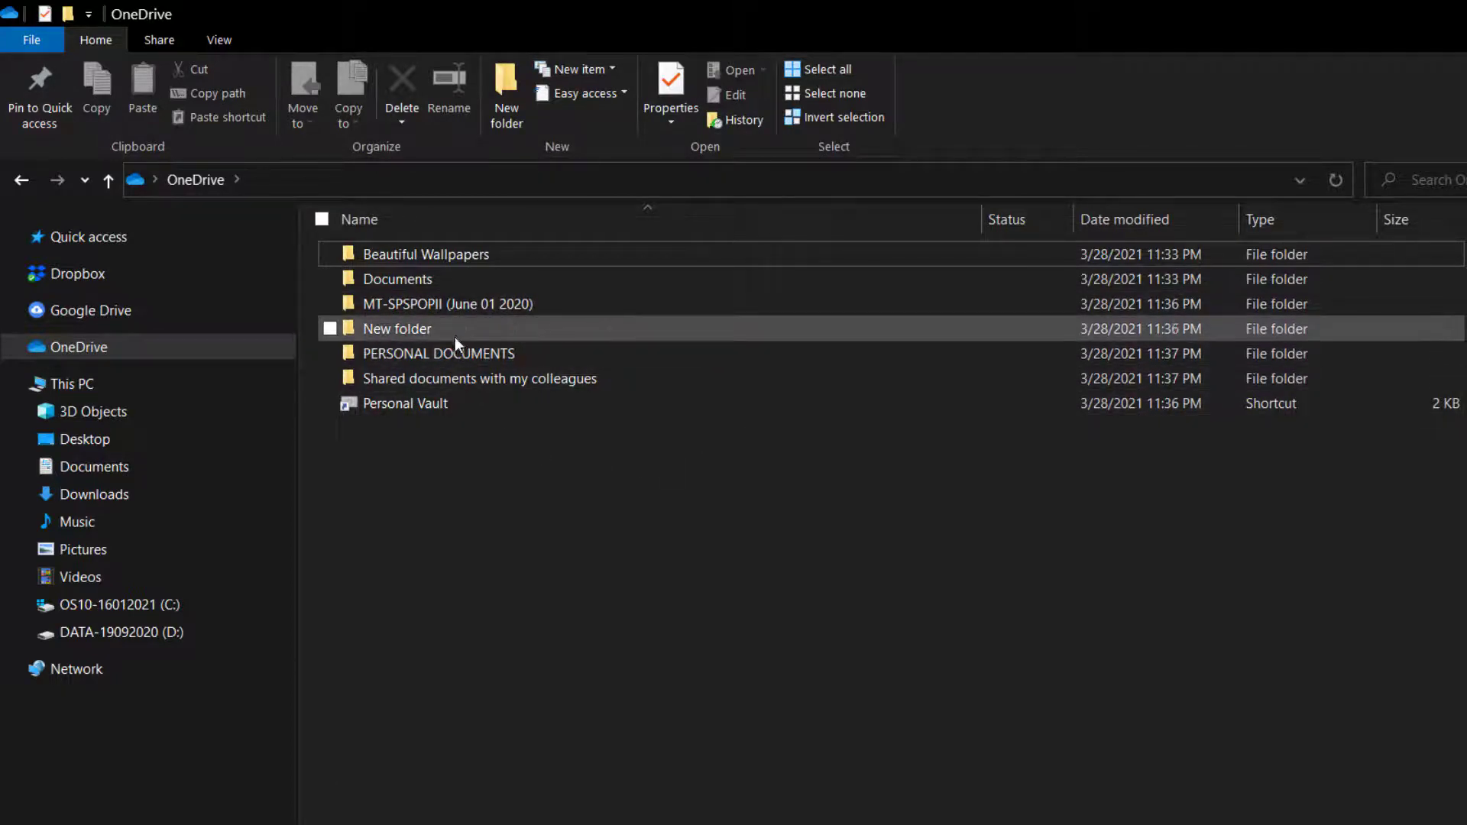
pyautogui.rightClick(581, 482)
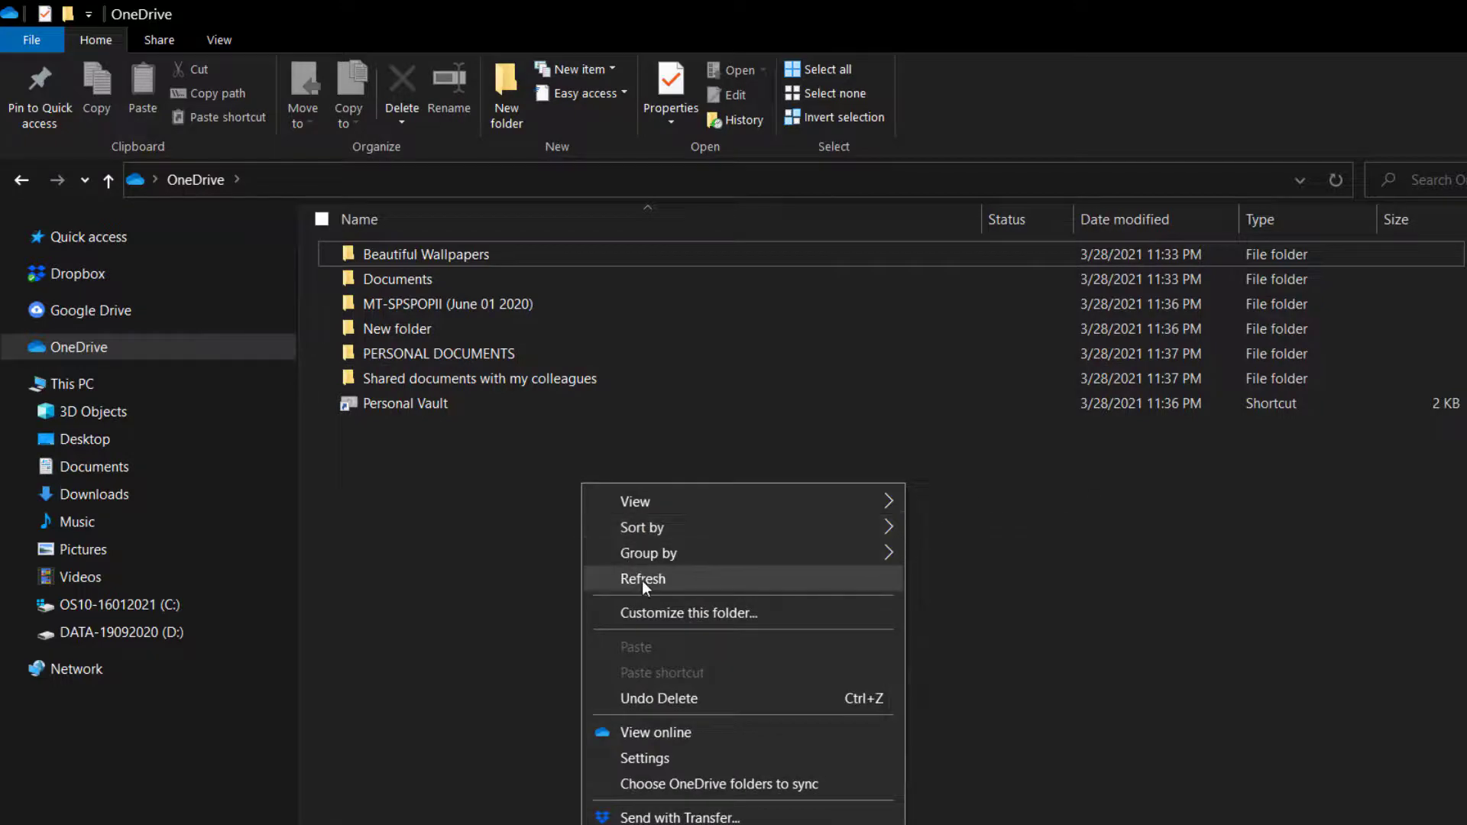
pyautogui.click(641, 580)
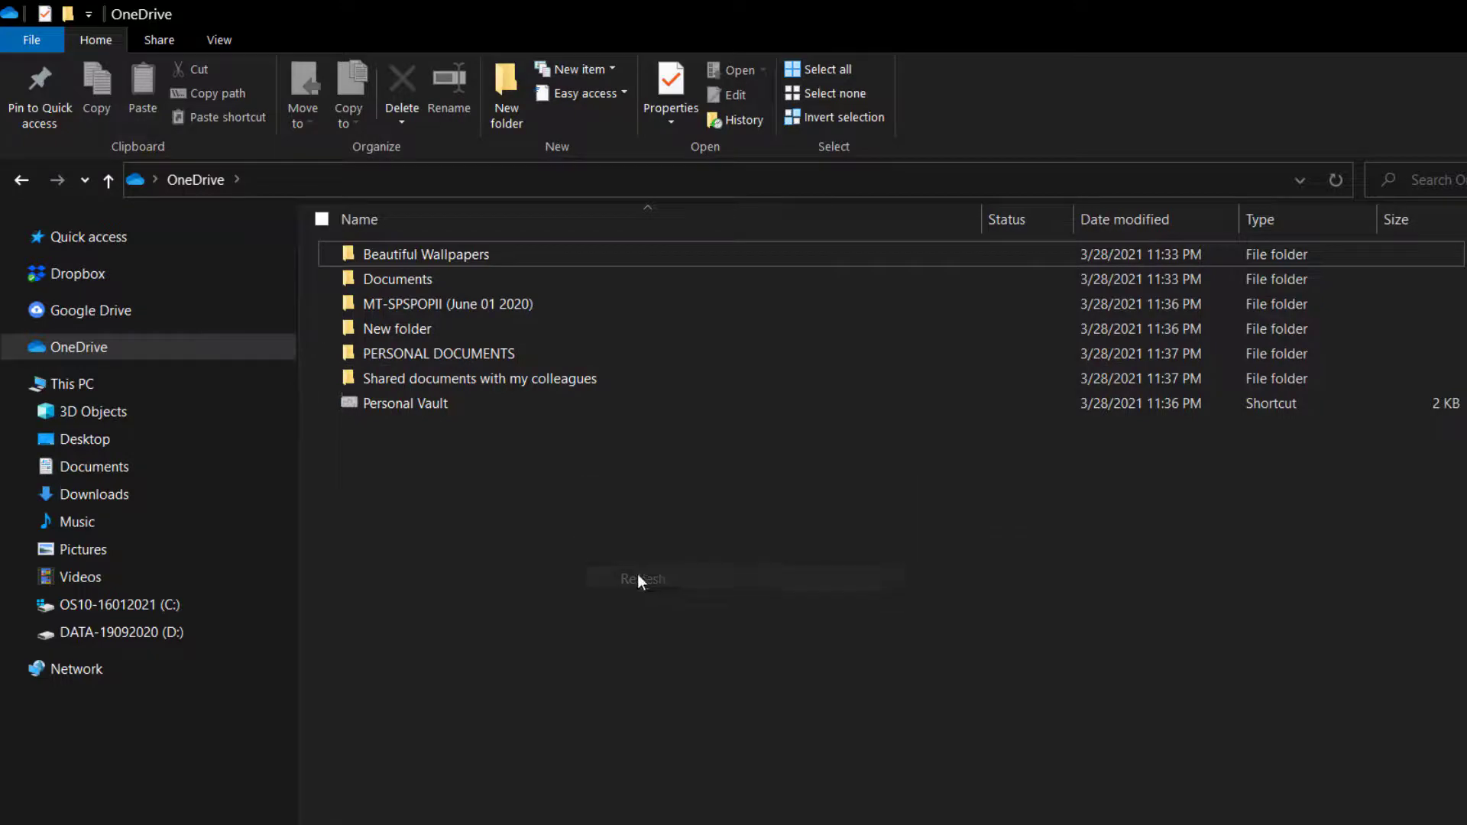
pyautogui.click(428, 386)
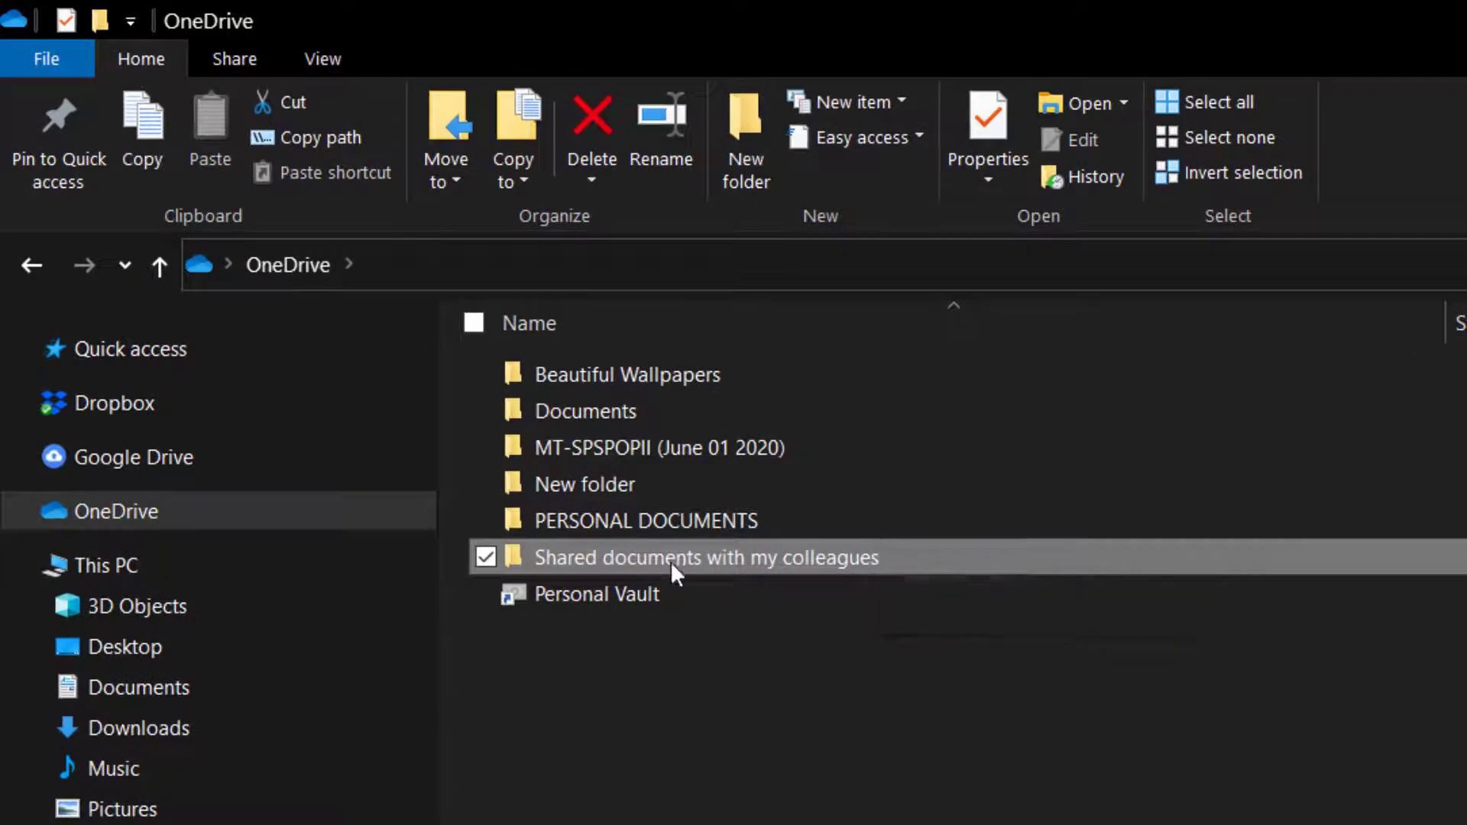
# Open the share window for Shared documents with my colleagues and move it right.
pyautogui.rightClick(671, 561)
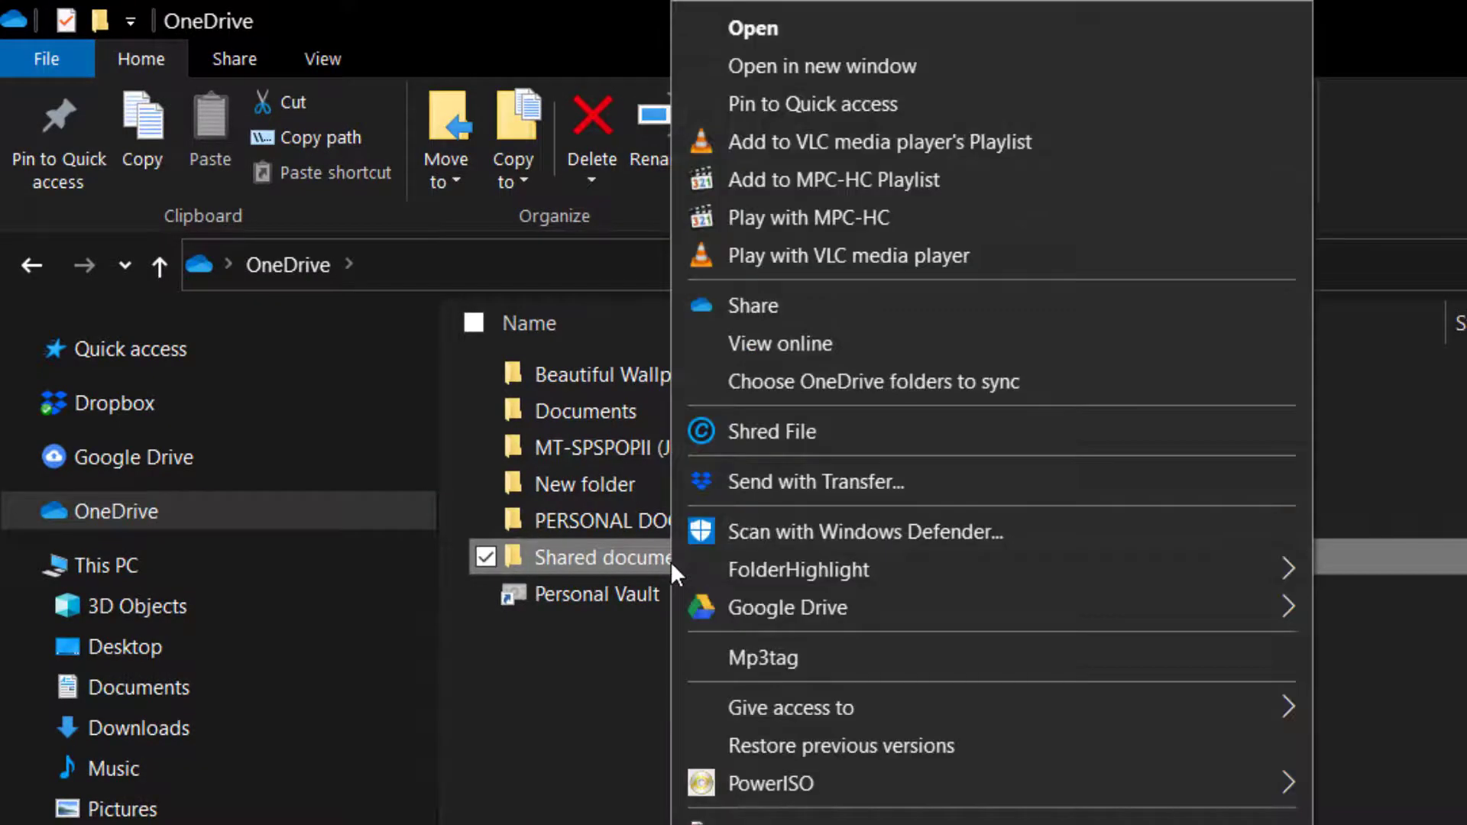
pyautogui.click(726, 319)
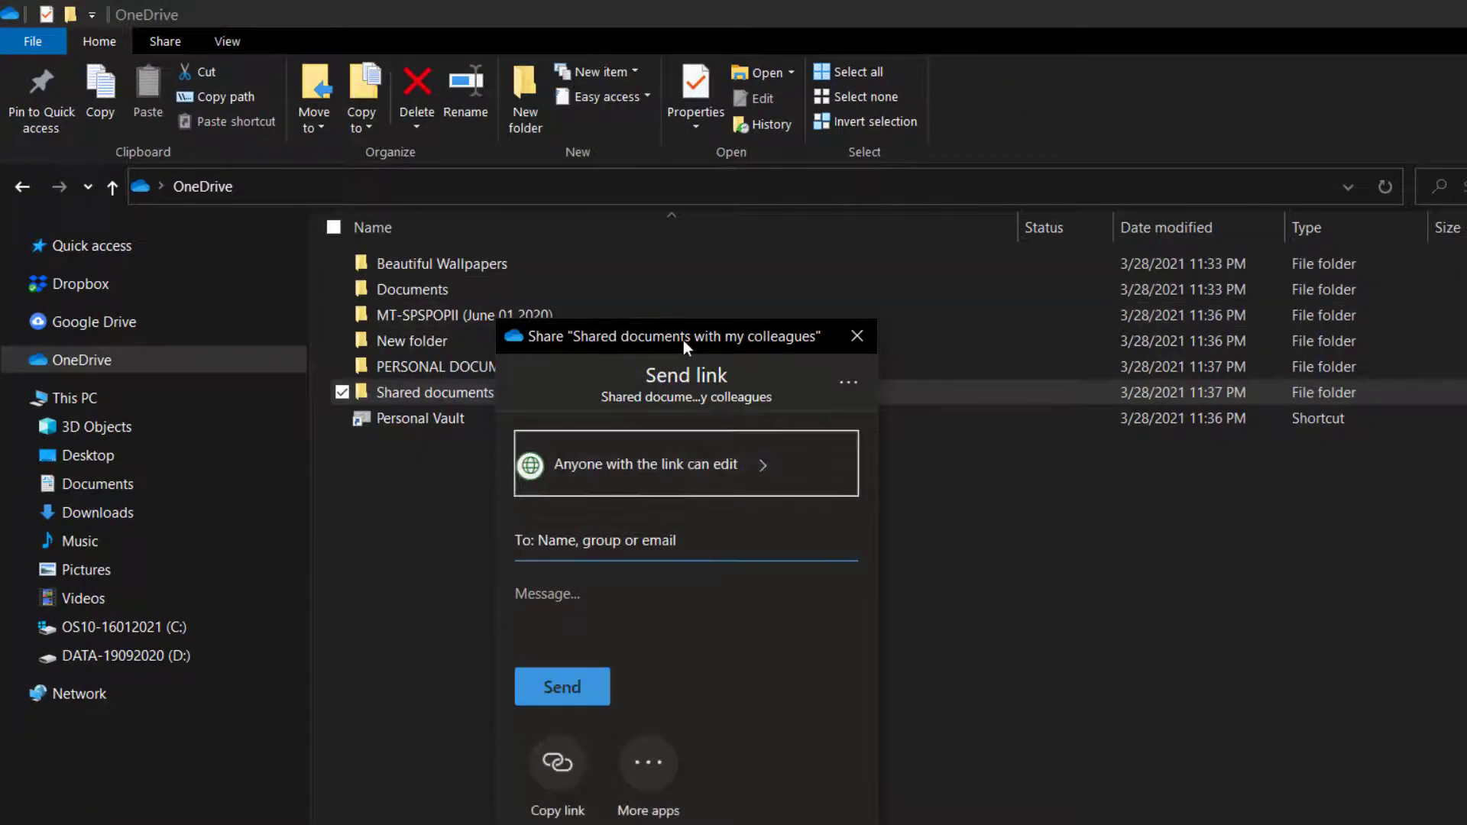
pyautogui.moveTo(683, 340); pyautogui.dragTo(804, 374)
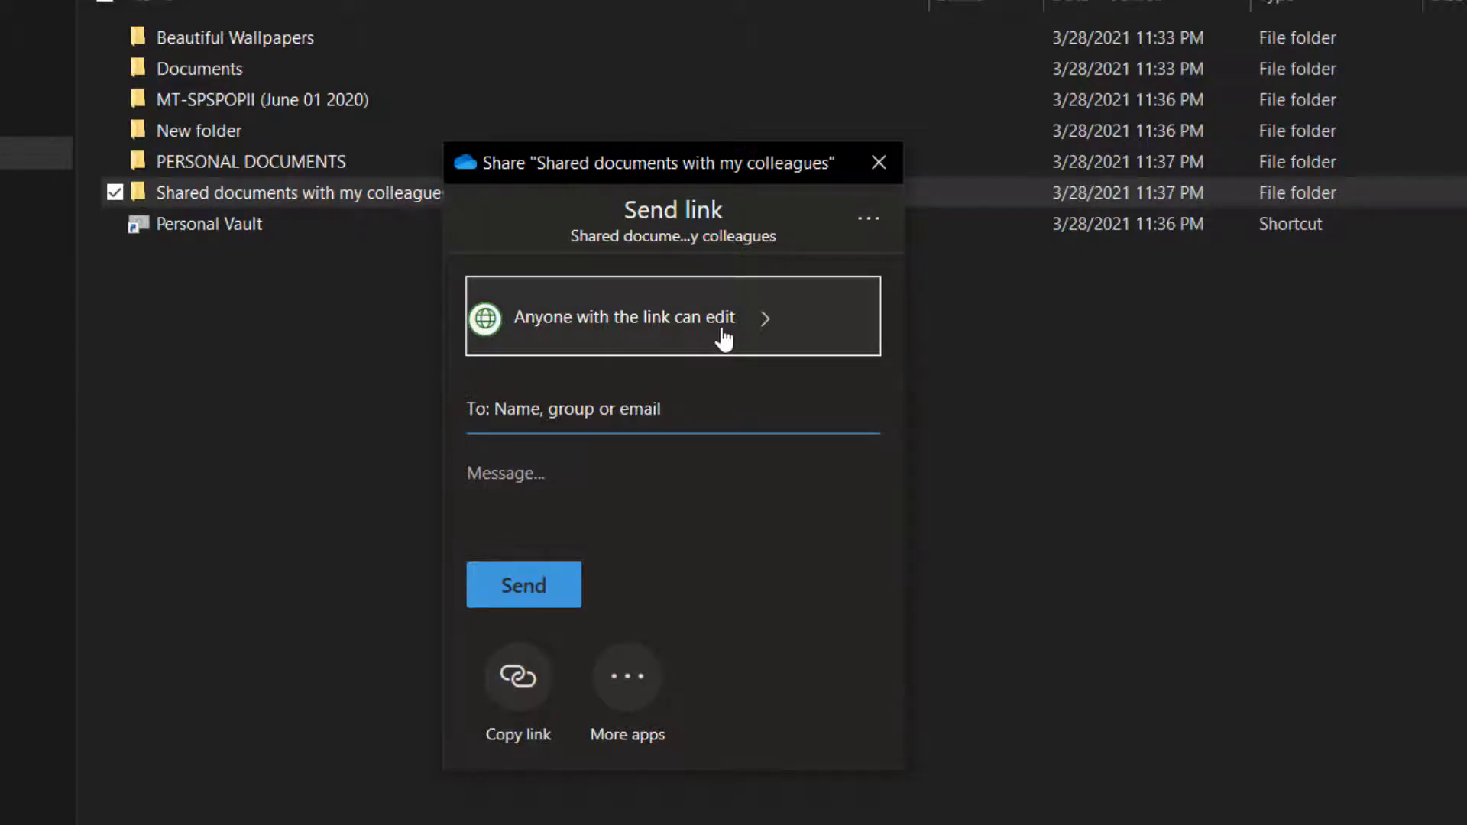
# Add the colleague's e-mail address as a recipient and open the link permission settings.
pyautogui.click(505, 407)
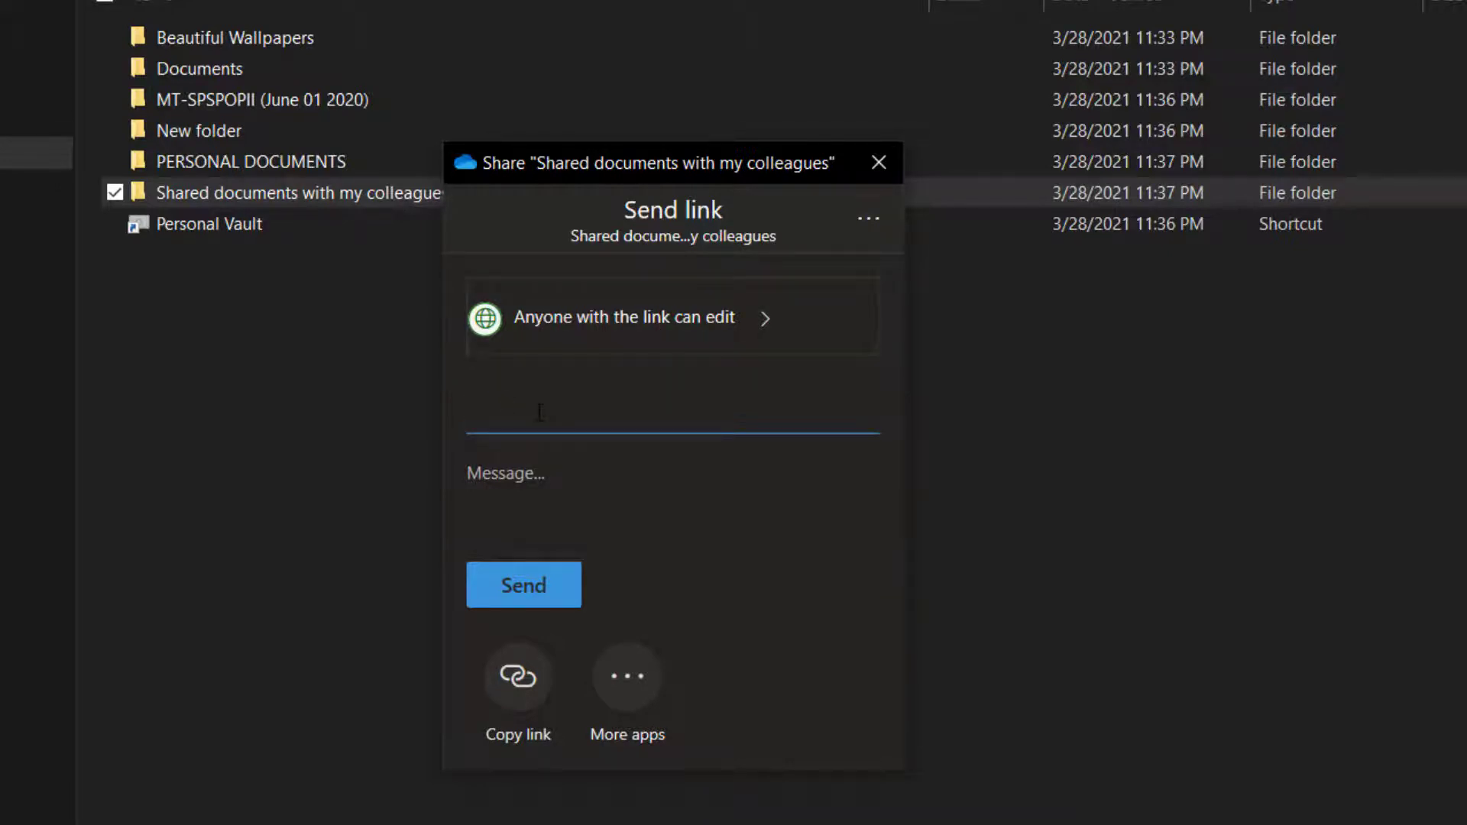
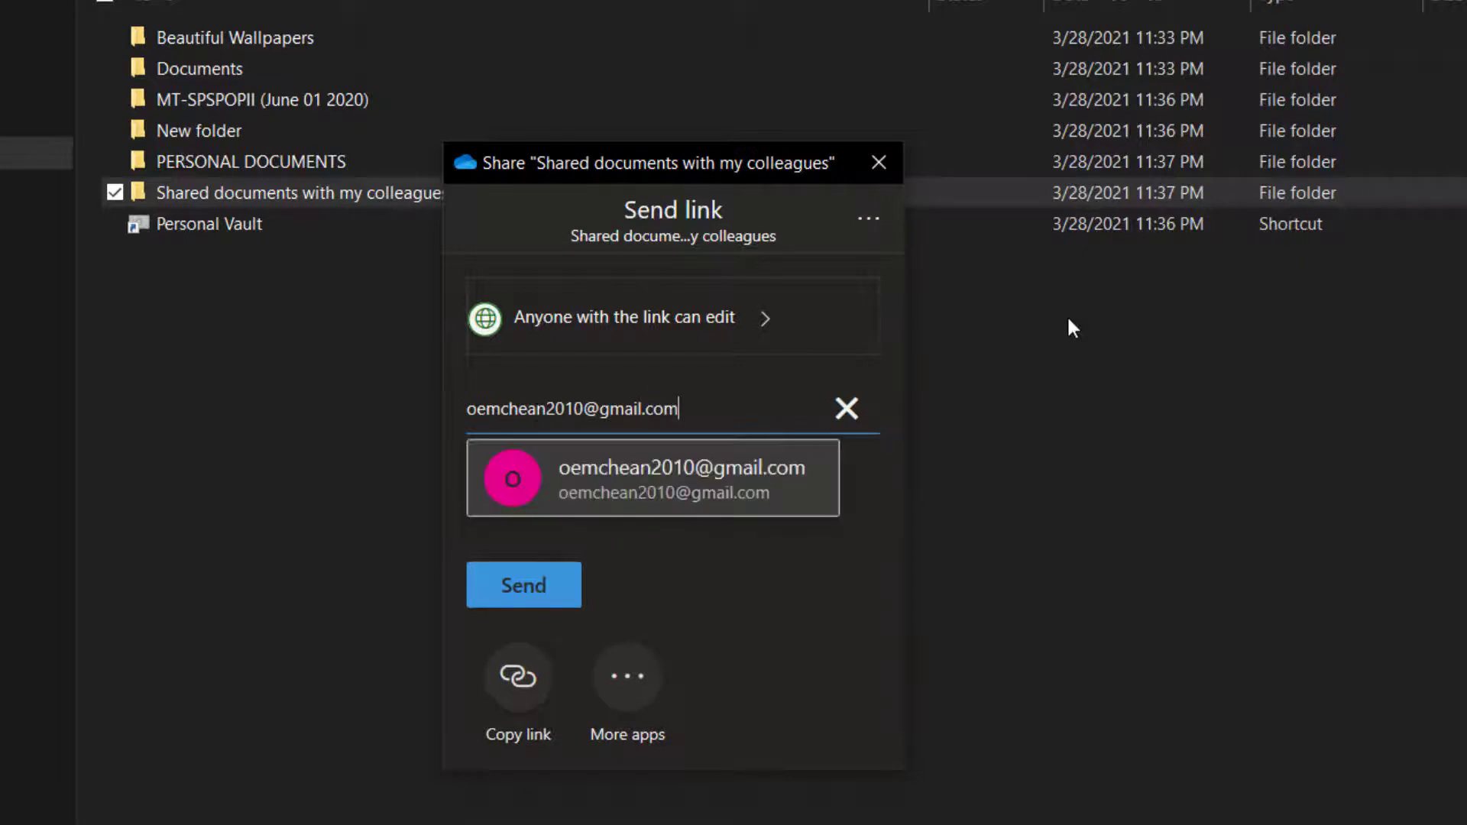
pyautogui.click(682, 471)
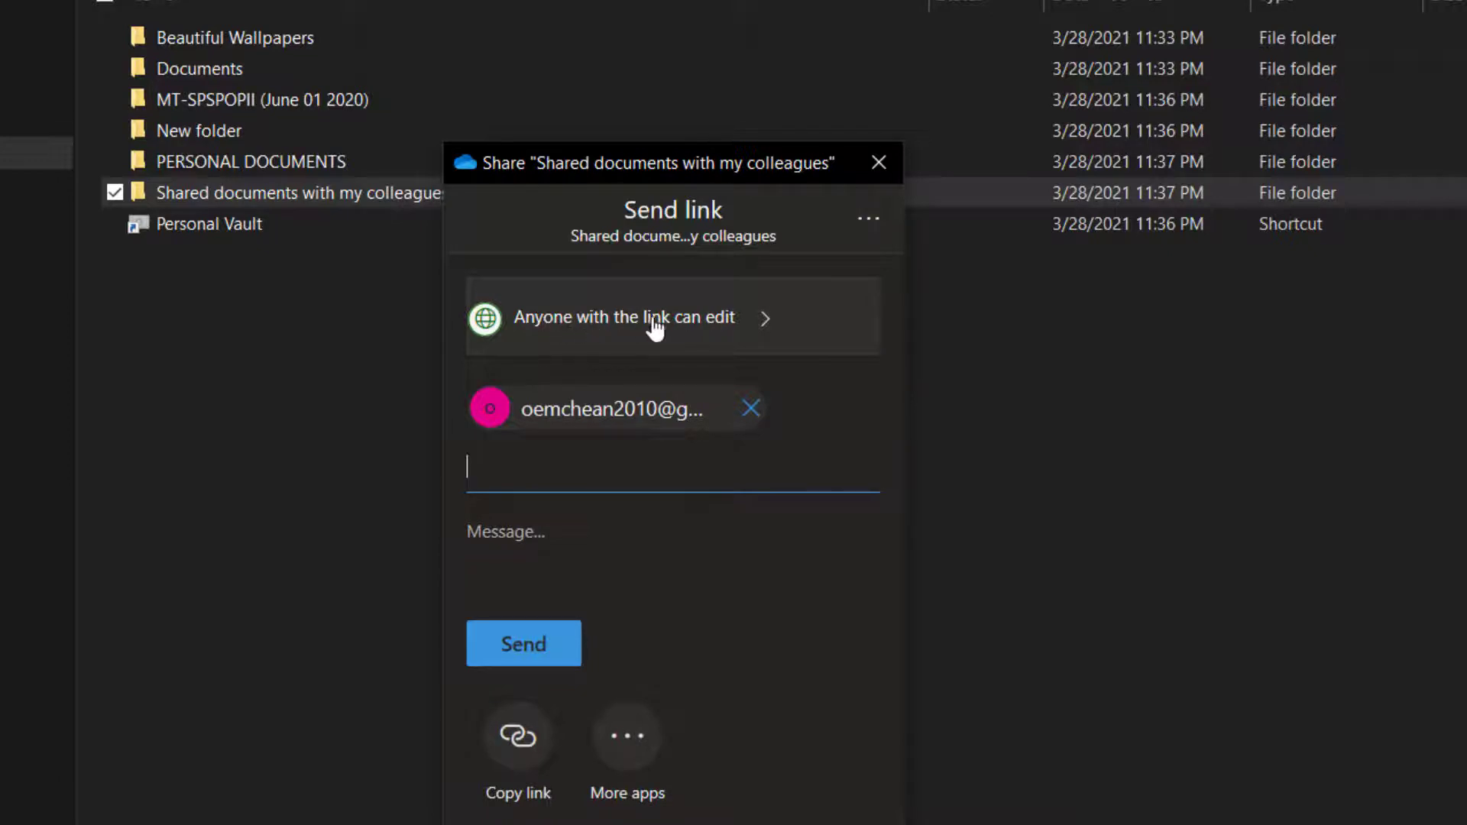
pyautogui.click(697, 327)
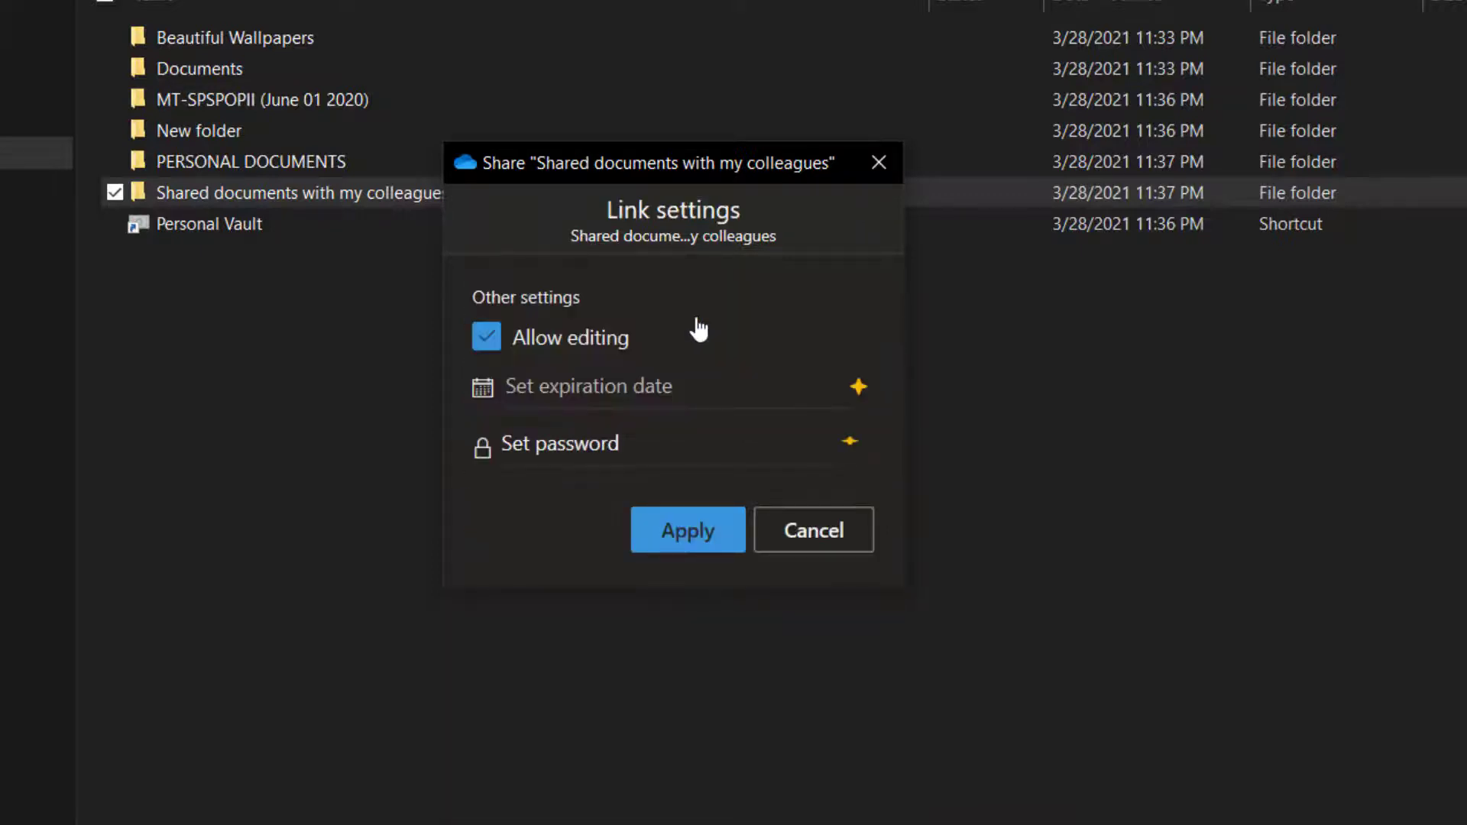
# Keep Allow editing on for the link, apply it, and send the link to the colleague.
pyautogui.click(484, 339)
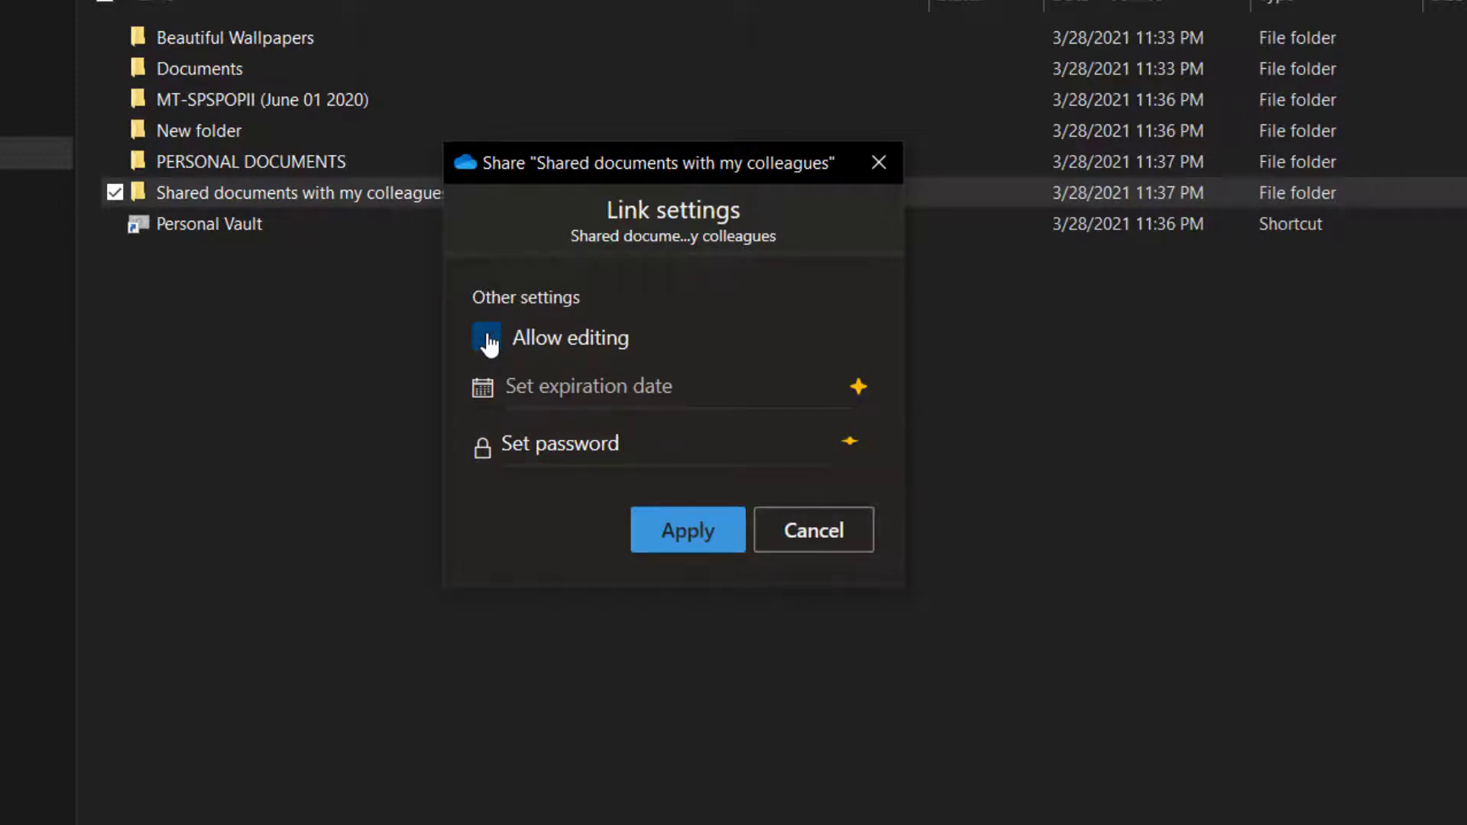
pyautogui.click(489, 342)
pyautogui.click(488, 340)
pyautogui.click(681, 542)
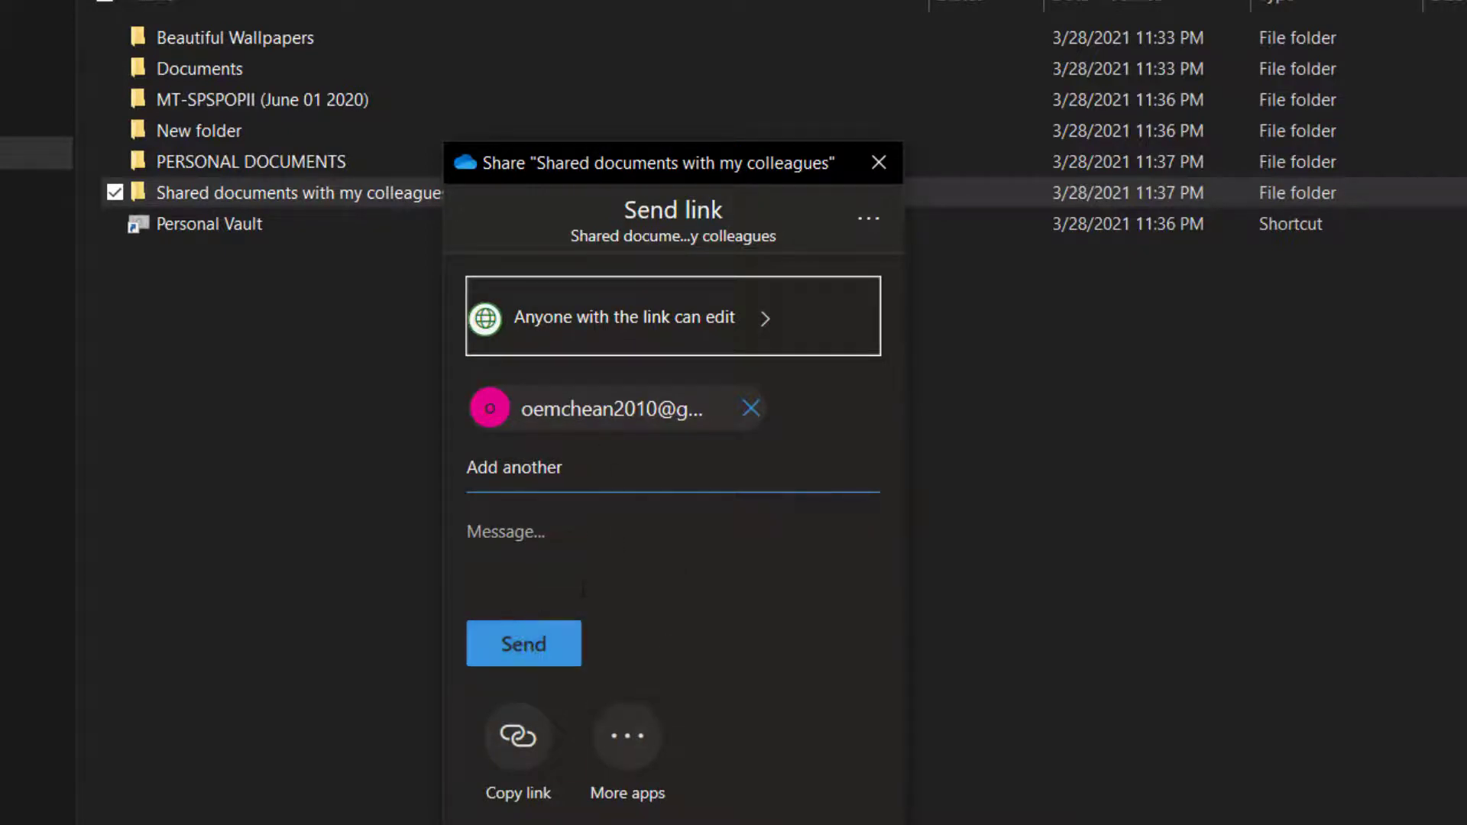
pyautogui.click(525, 475)
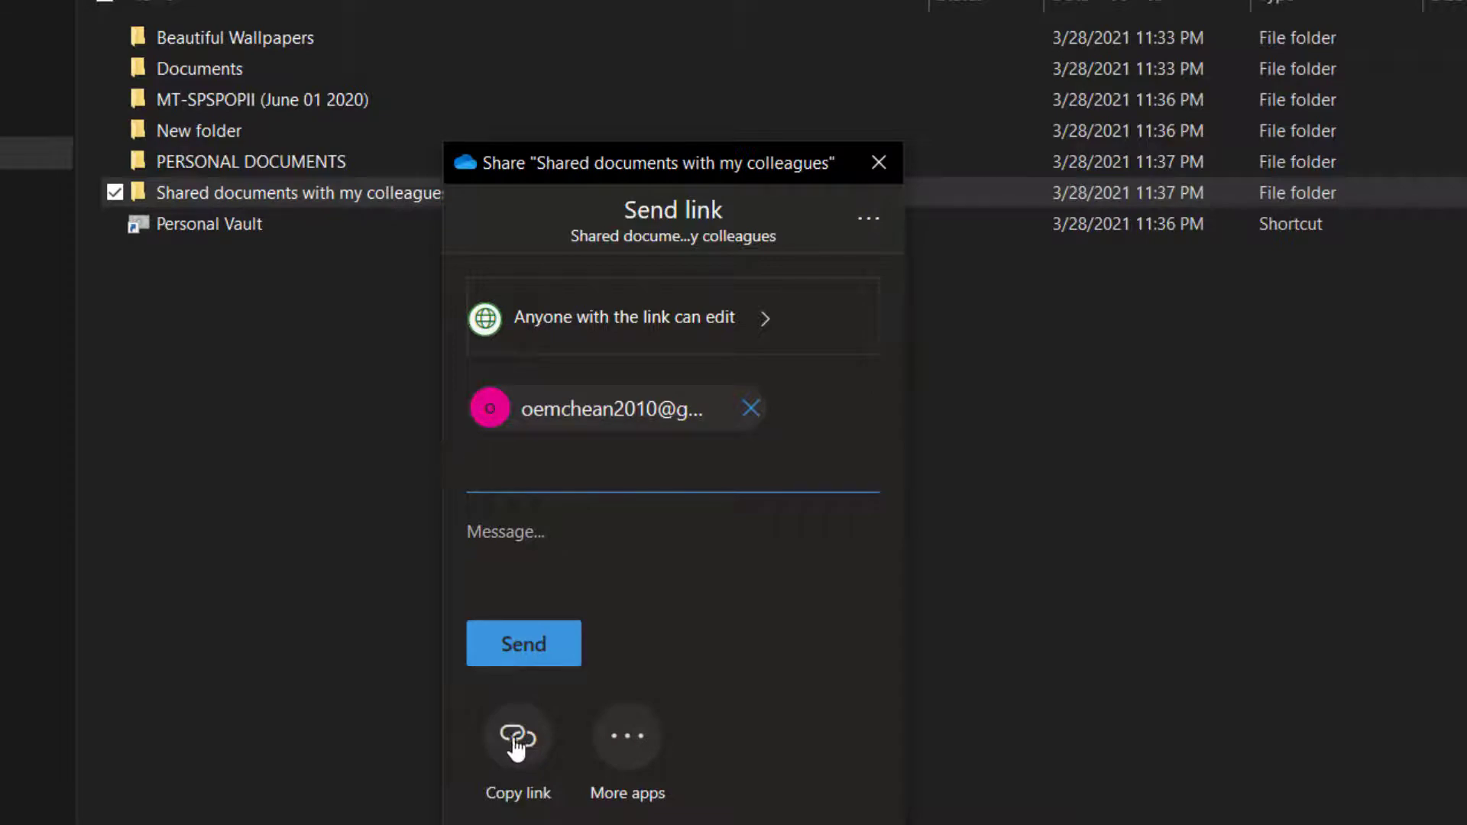
pyautogui.click(527, 656)
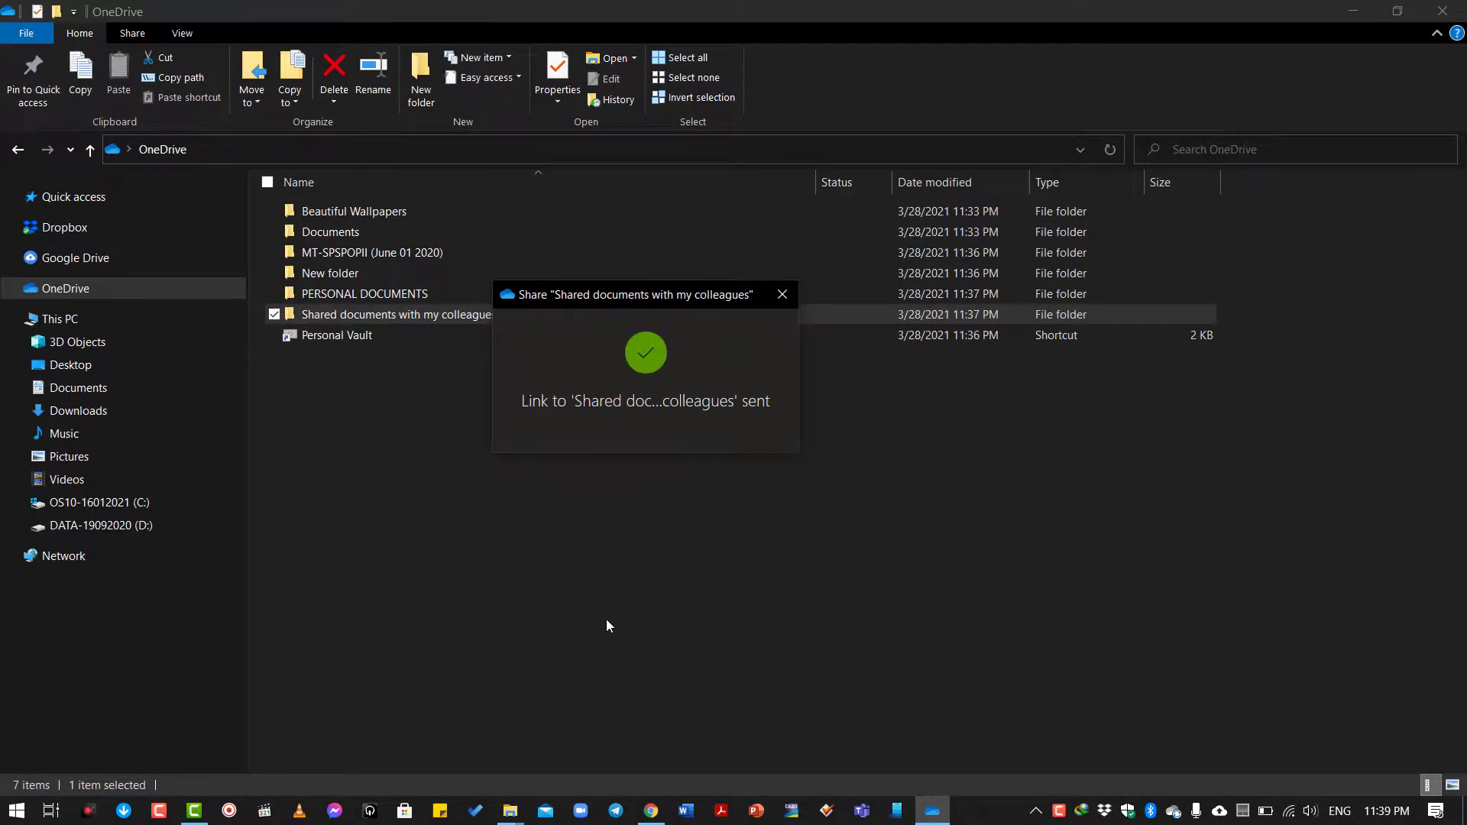
# In Chrome, find the My files - OneDrive tab and move it to the fourth position.
pyautogui.click(653, 810)
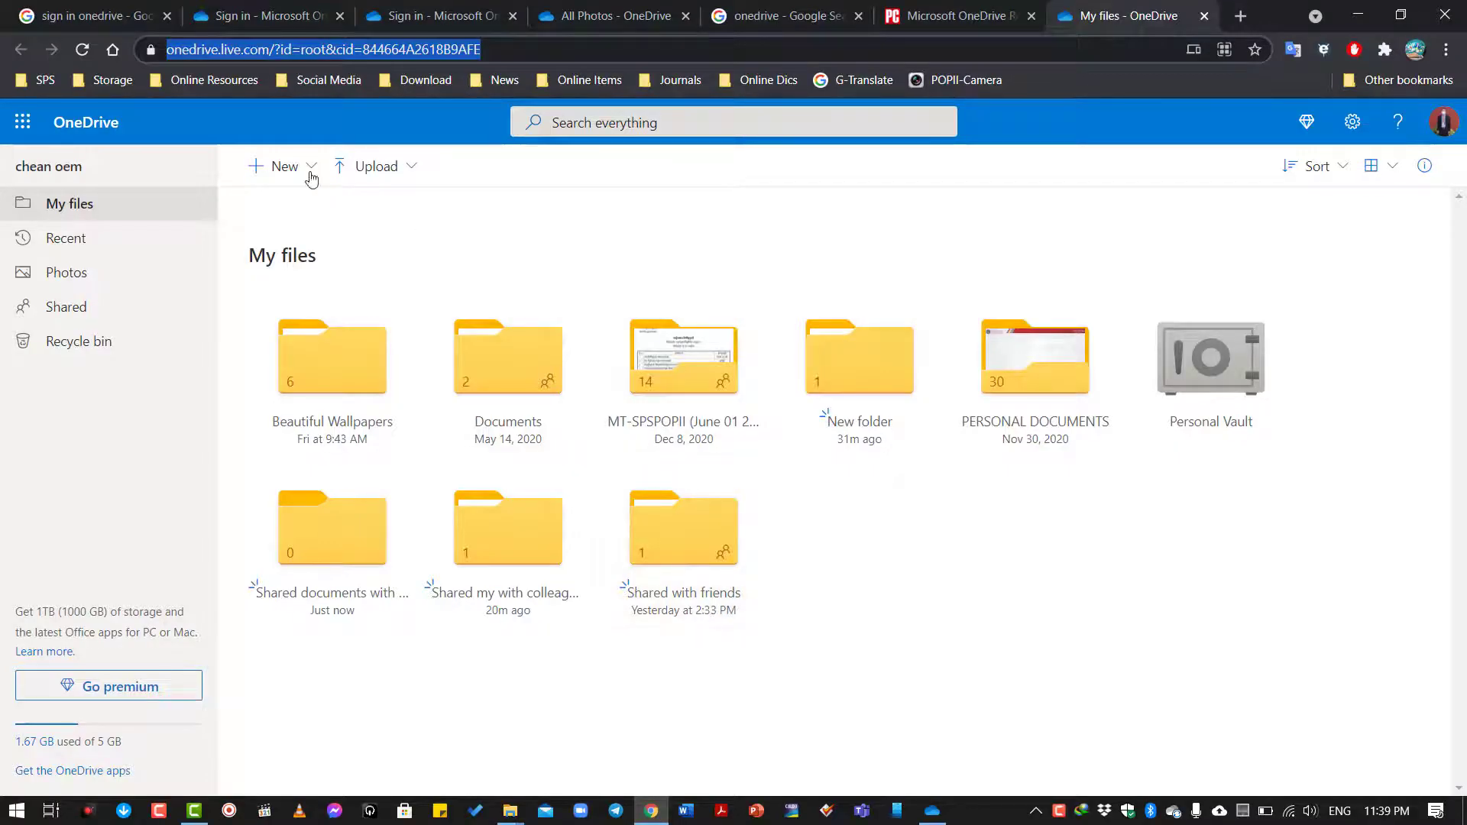
pyautogui.click(253, 16)
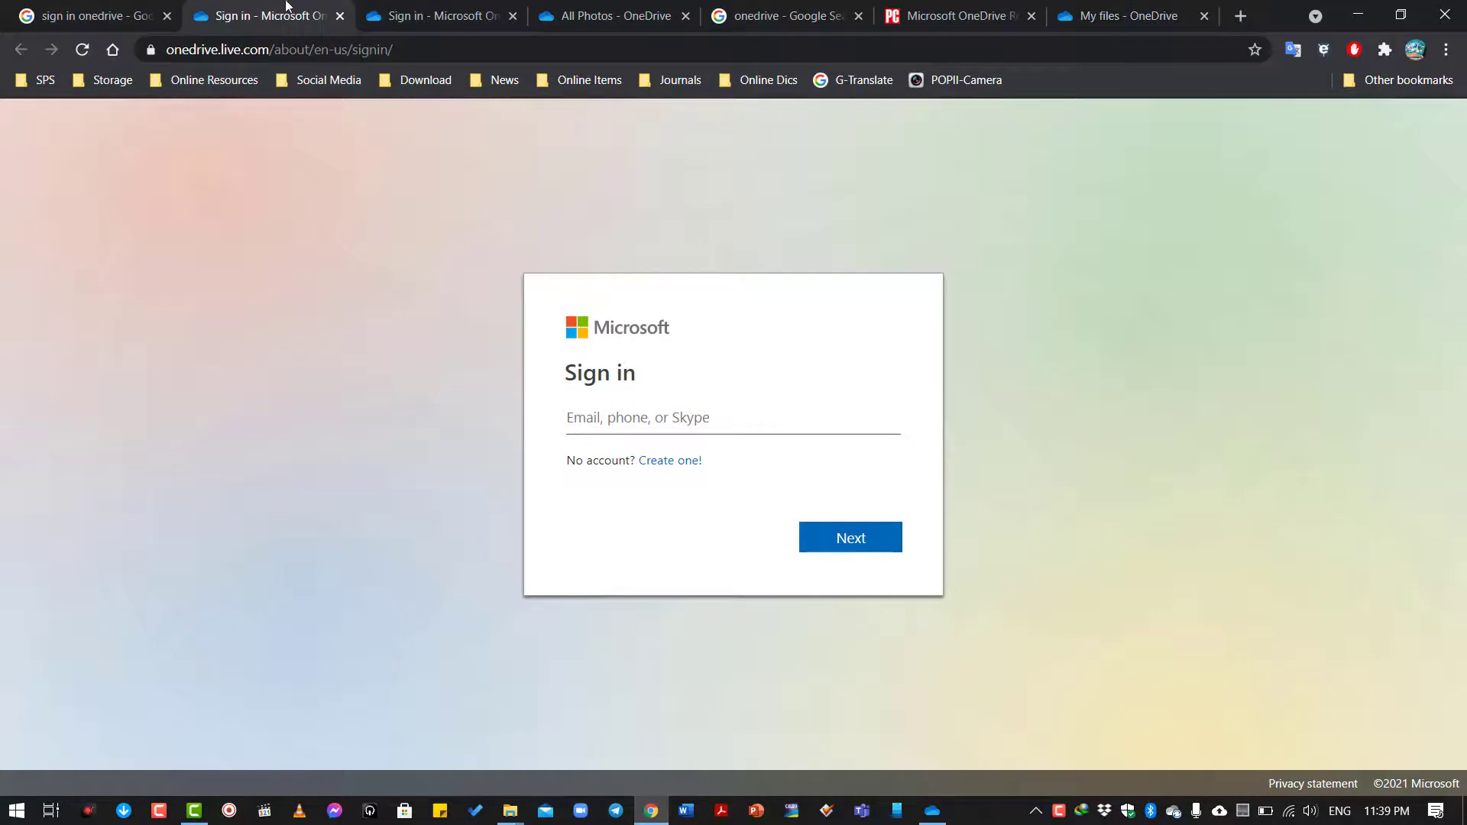
pyautogui.click(412, 9)
pyautogui.click(107, 15)
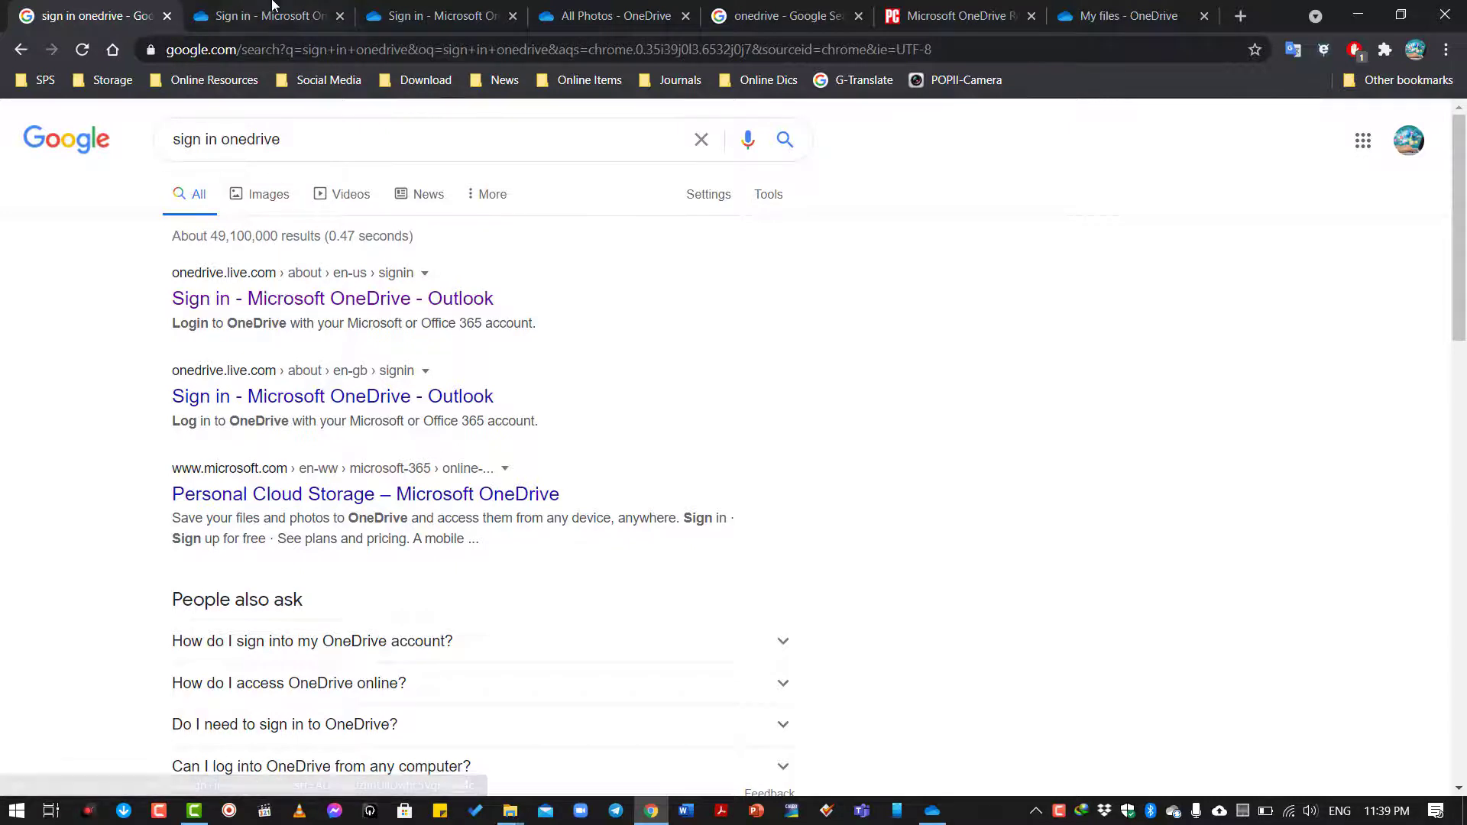
pyautogui.click(288, 27)
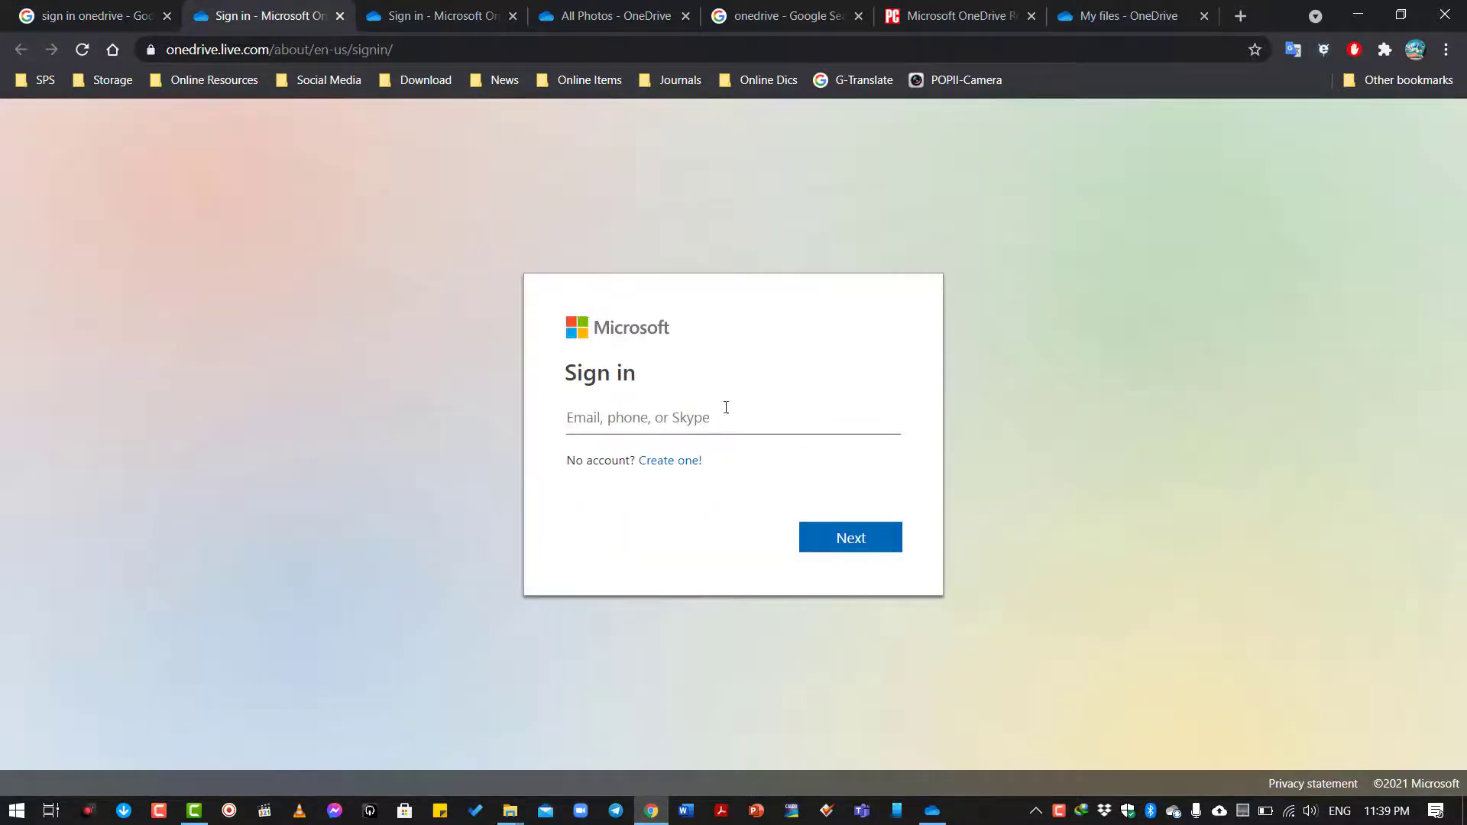
pyautogui.click(451, 9)
pyautogui.click(611, 9)
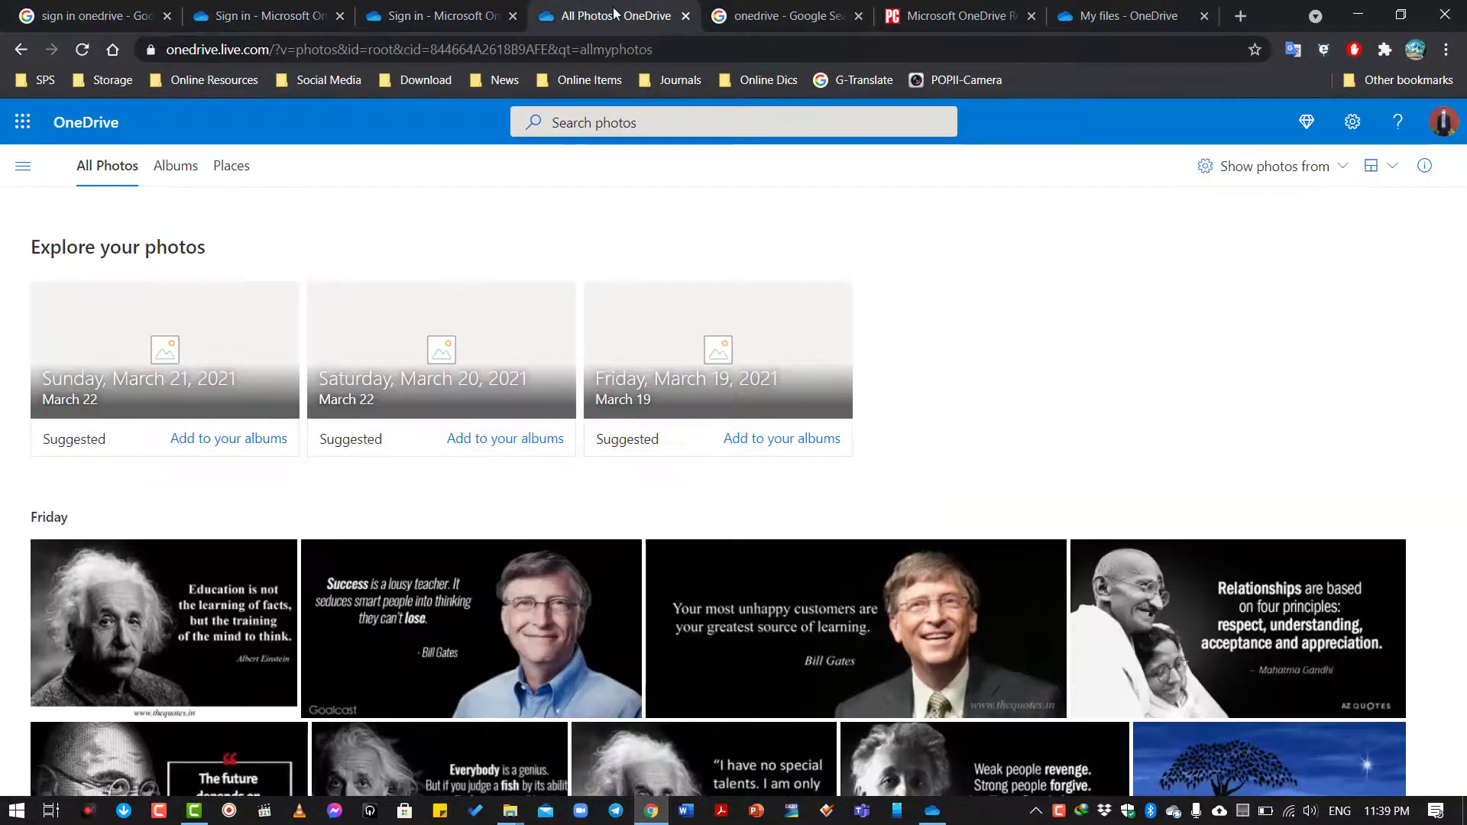
pyautogui.click(1124, 14)
pyautogui.moveTo(922, 15); pyautogui.dragTo(626, 15)
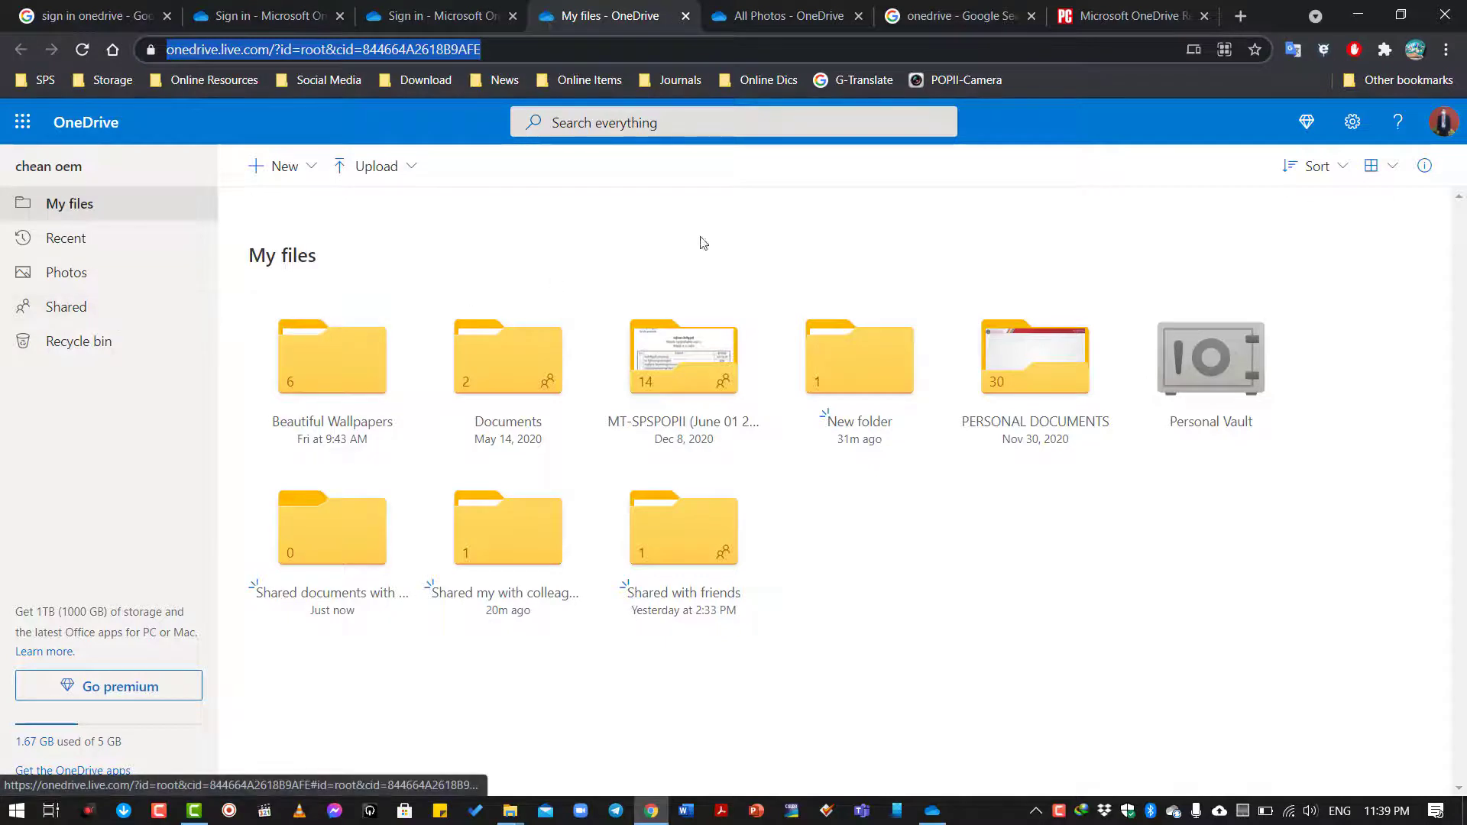
# Sign out of the OneDrive account from the account avatar panel.
pyautogui.click(1450, 130)
pyautogui.click(1450, 130)
pyautogui.click(1450, 130)
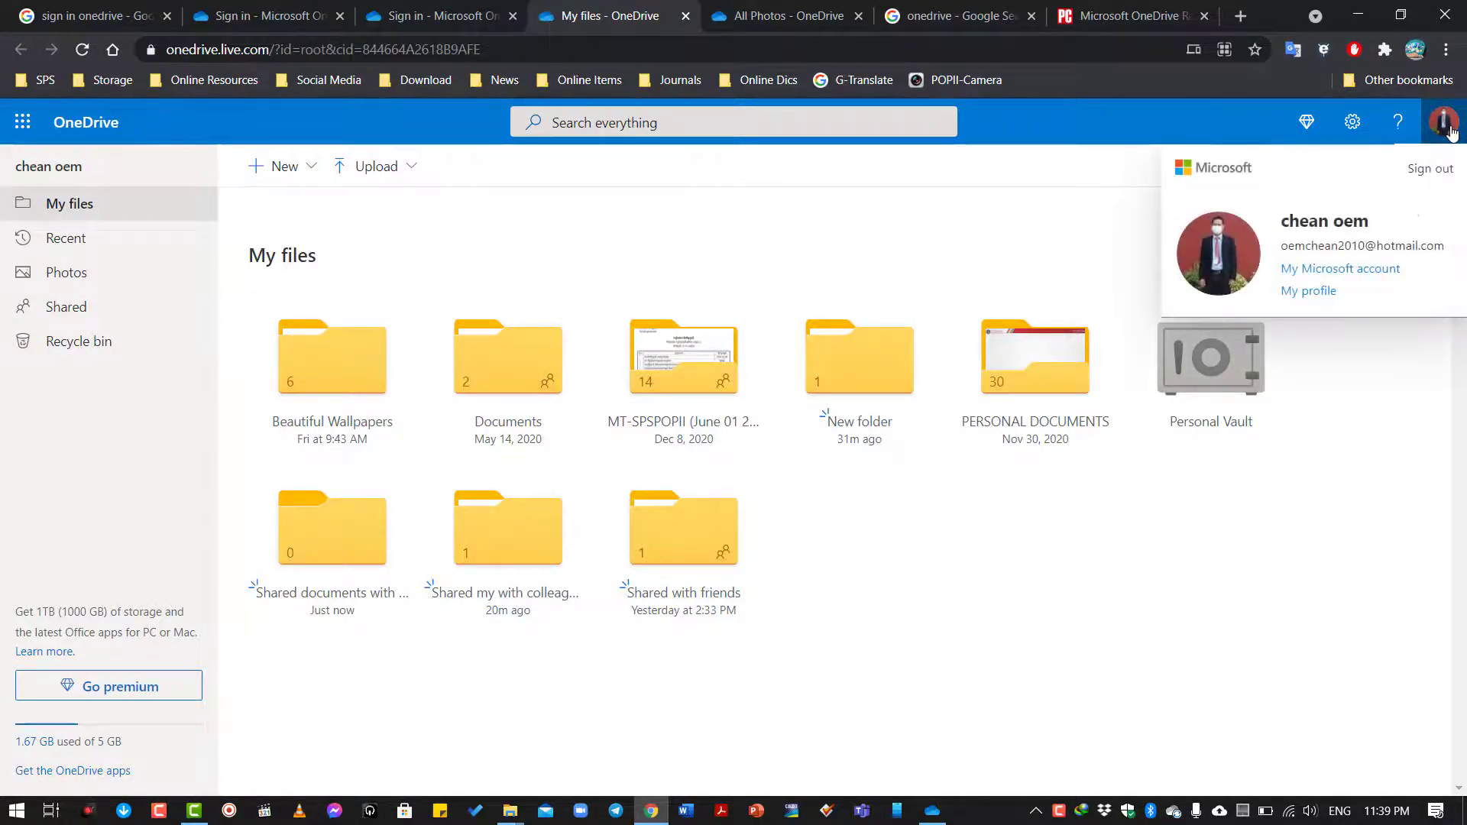
pyautogui.click(1427, 168)
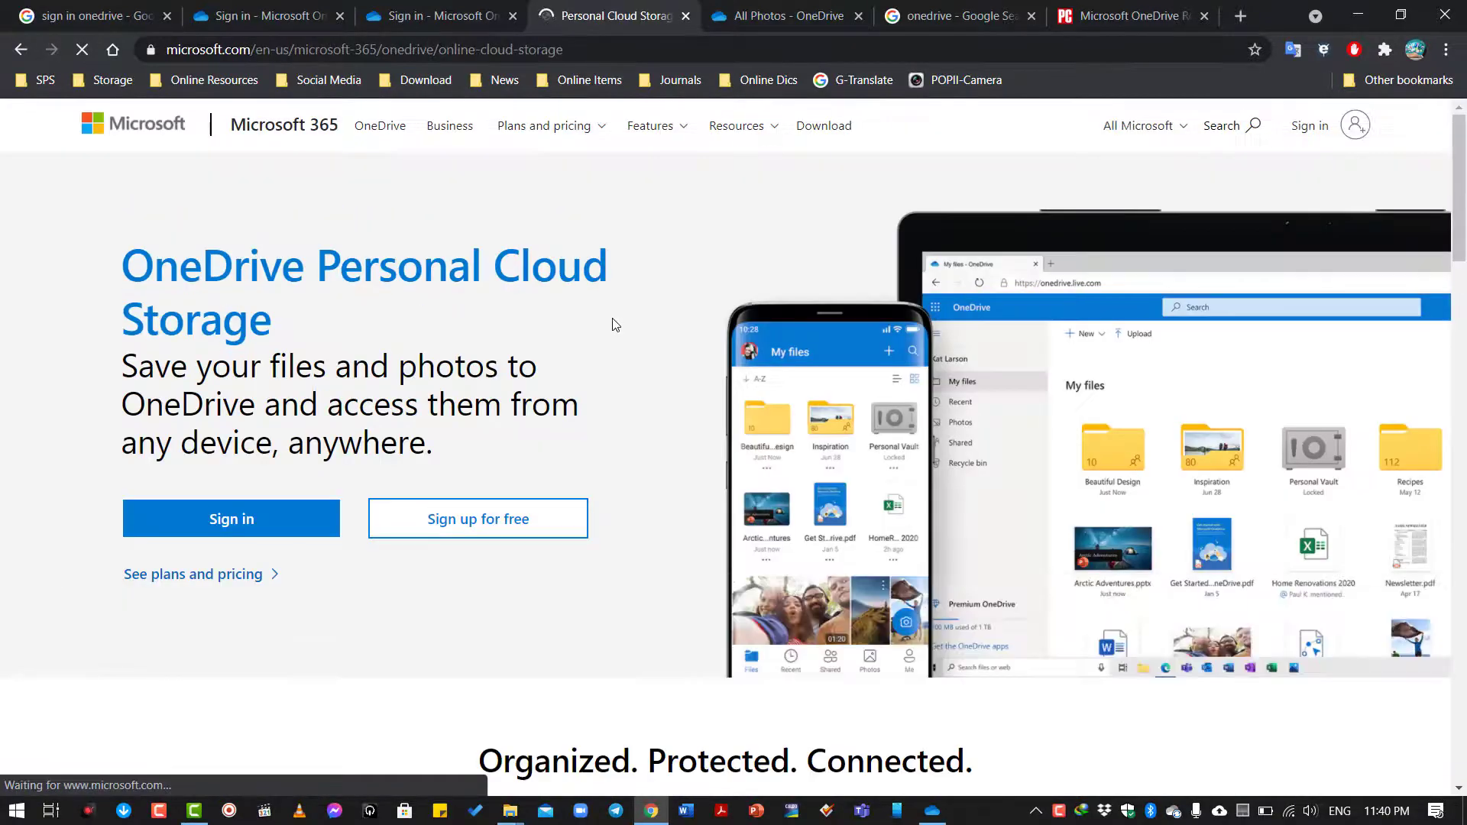
# Start signing in again with the account's e-mail and choose to stay signed in.
pyautogui.click(1315, 136)
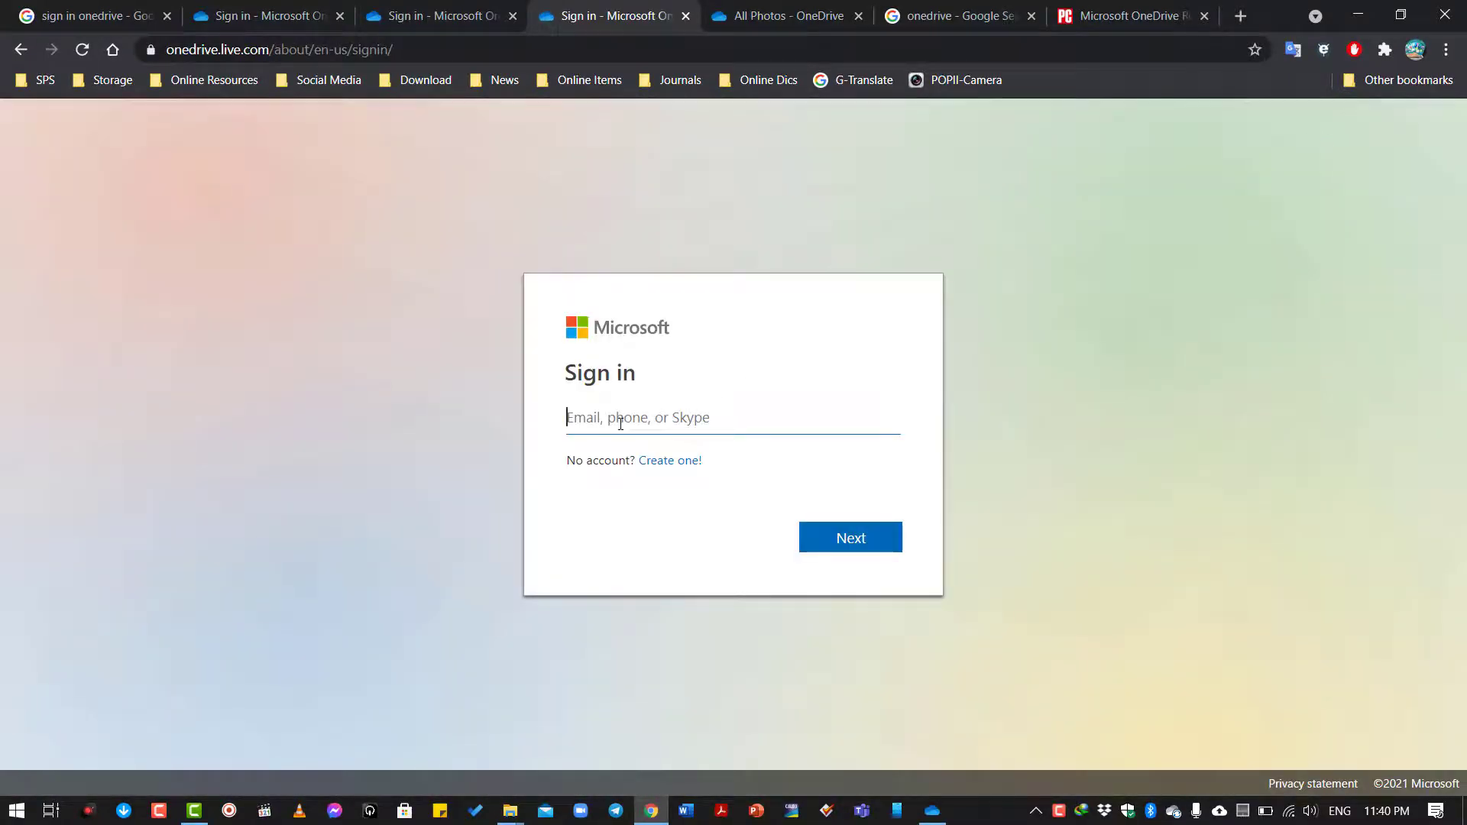
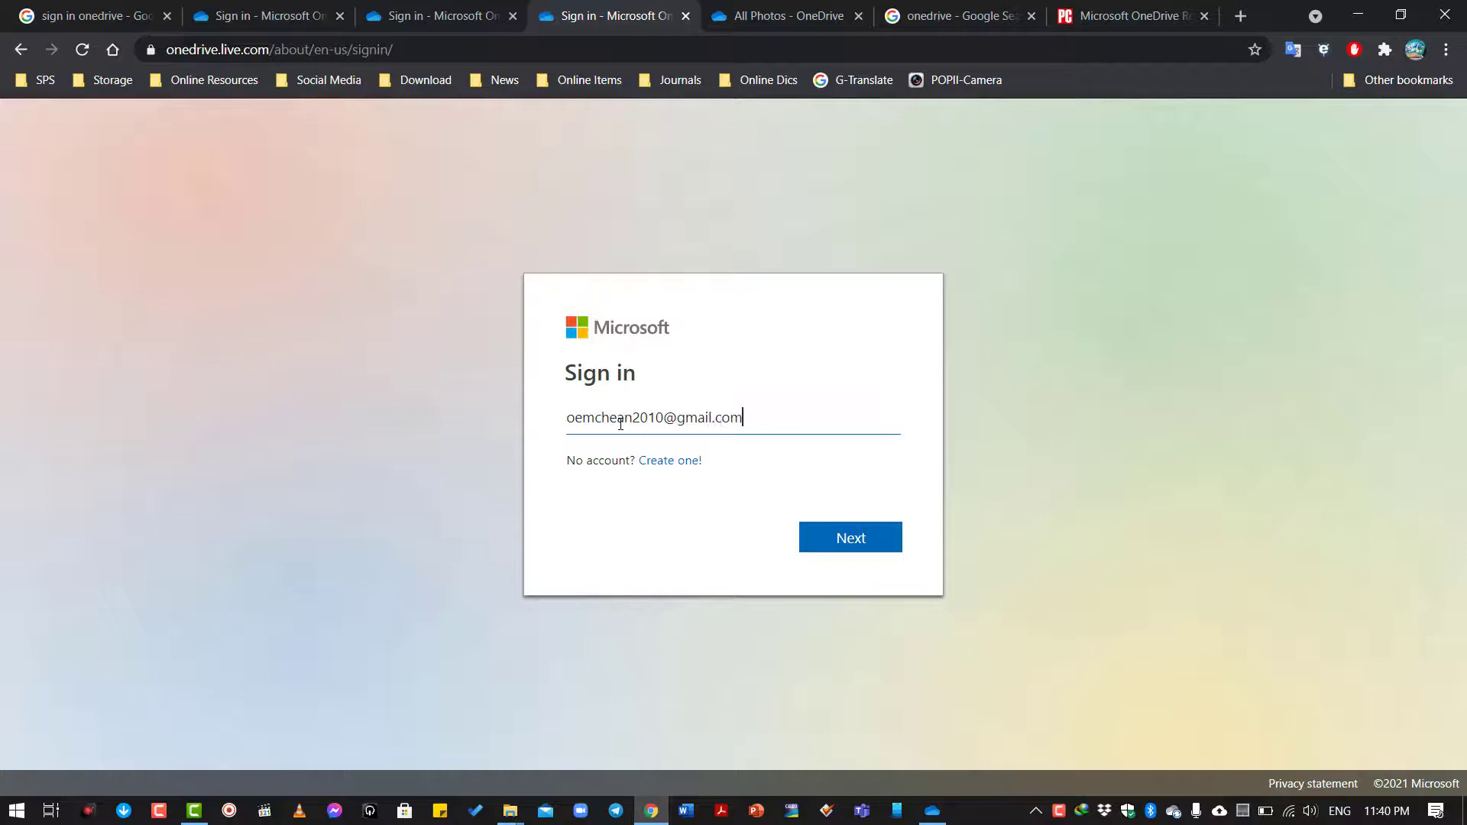
pyautogui.click(837, 538)
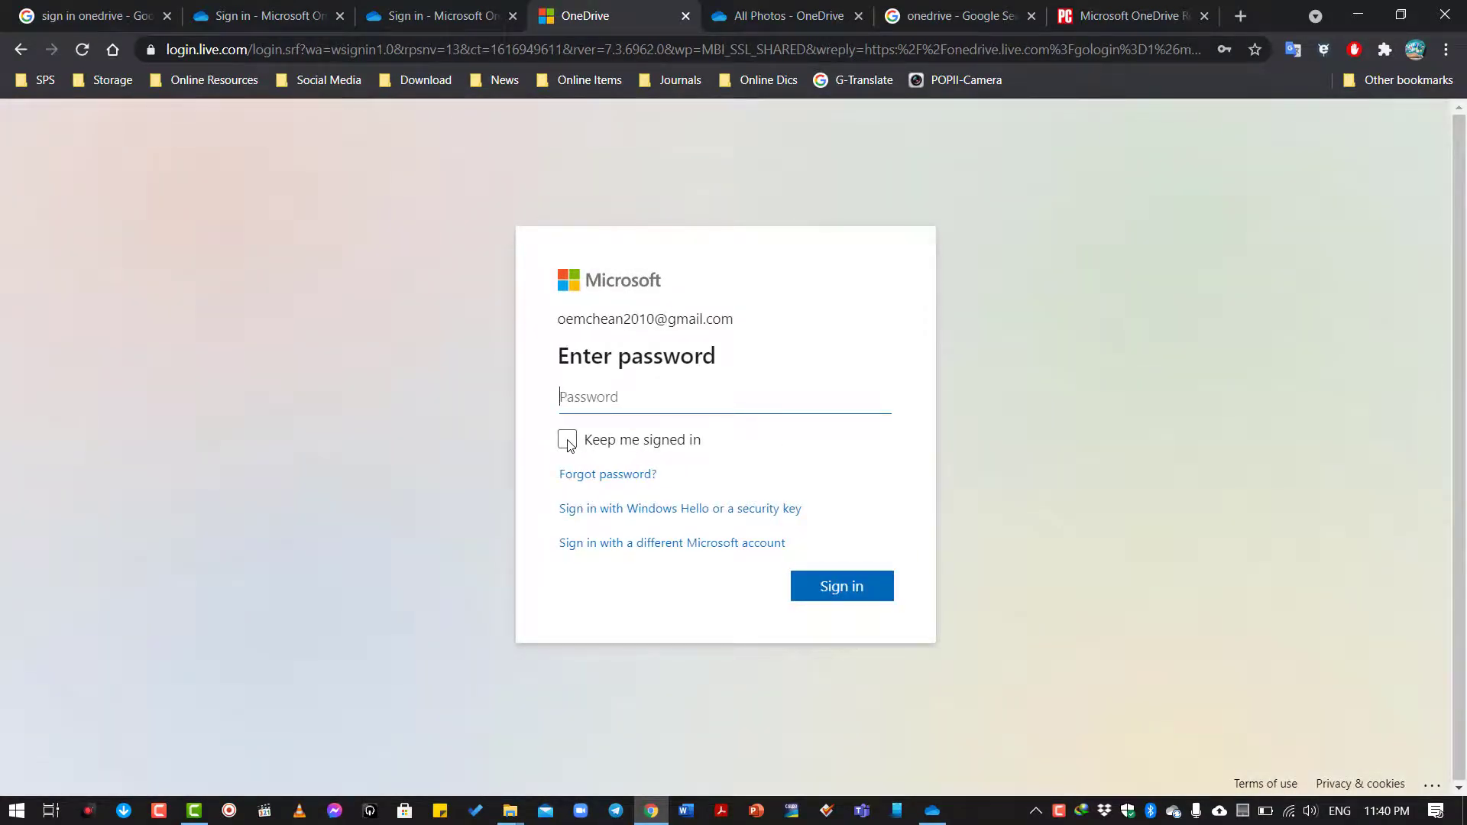
pyautogui.click(567, 442)
# Enter the account password and sign in.
pyautogui.click(586, 398)
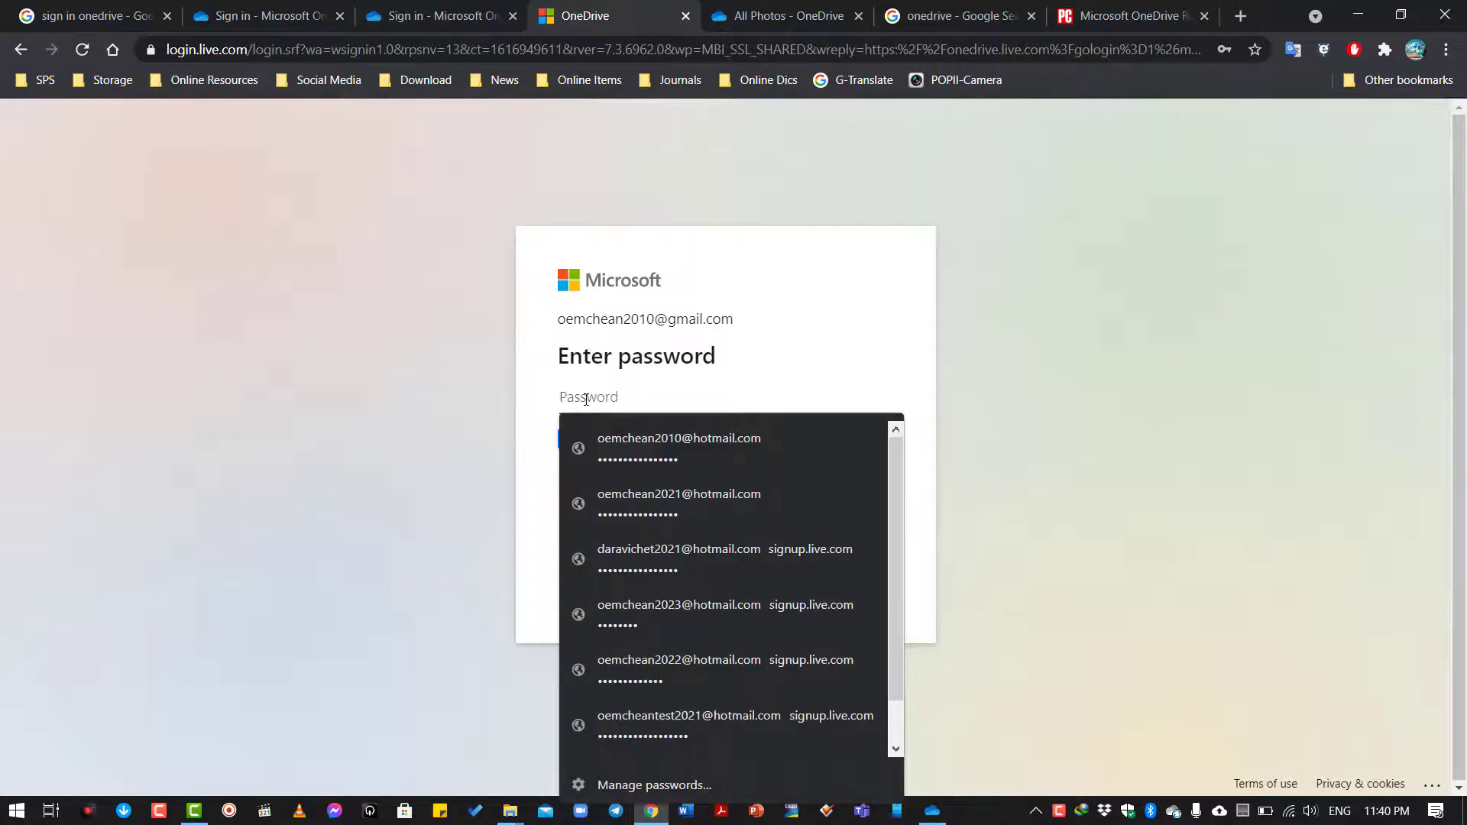
pyautogui.write('••')
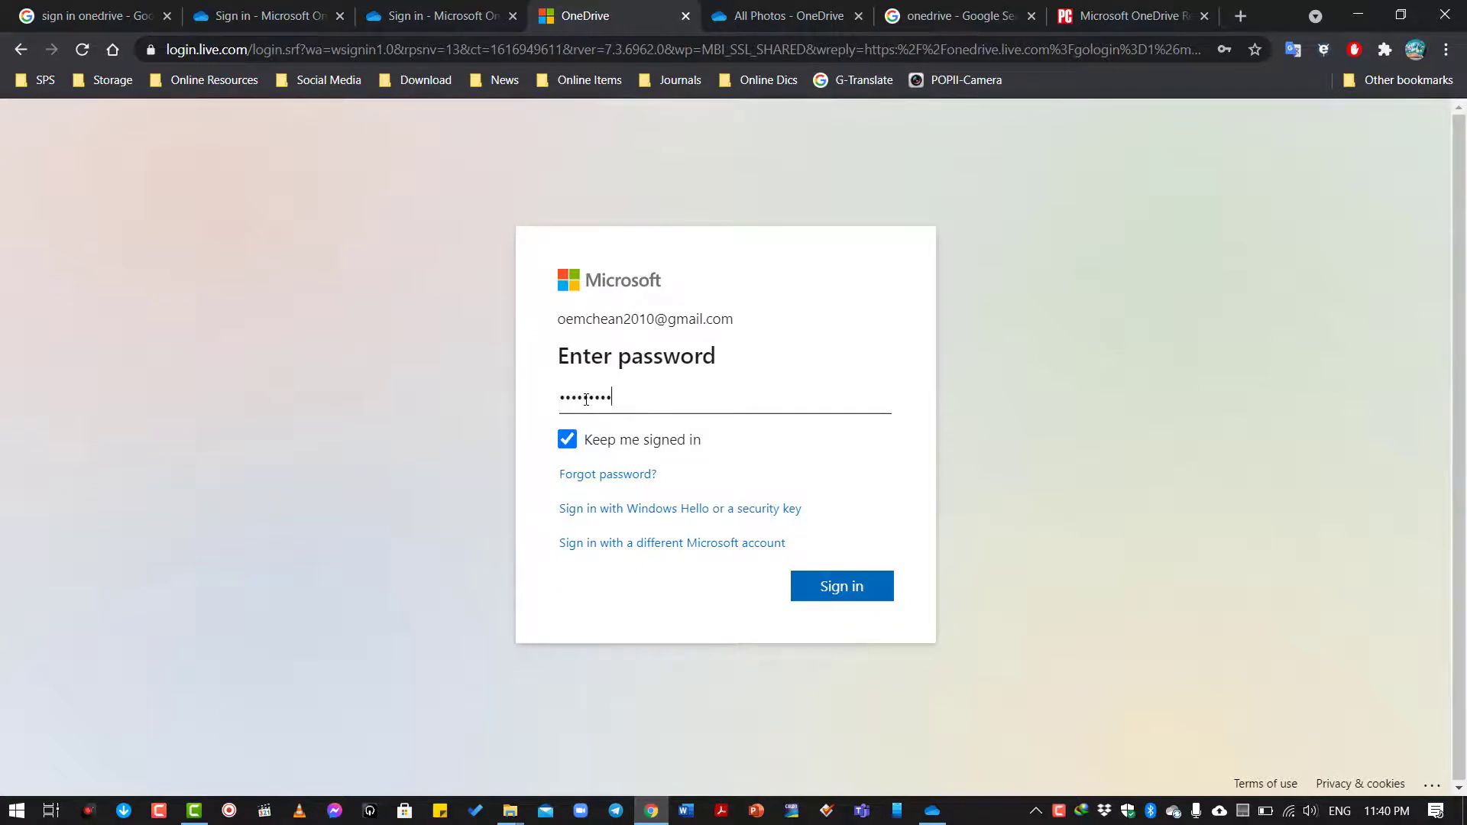
pyautogui.click(843, 590)
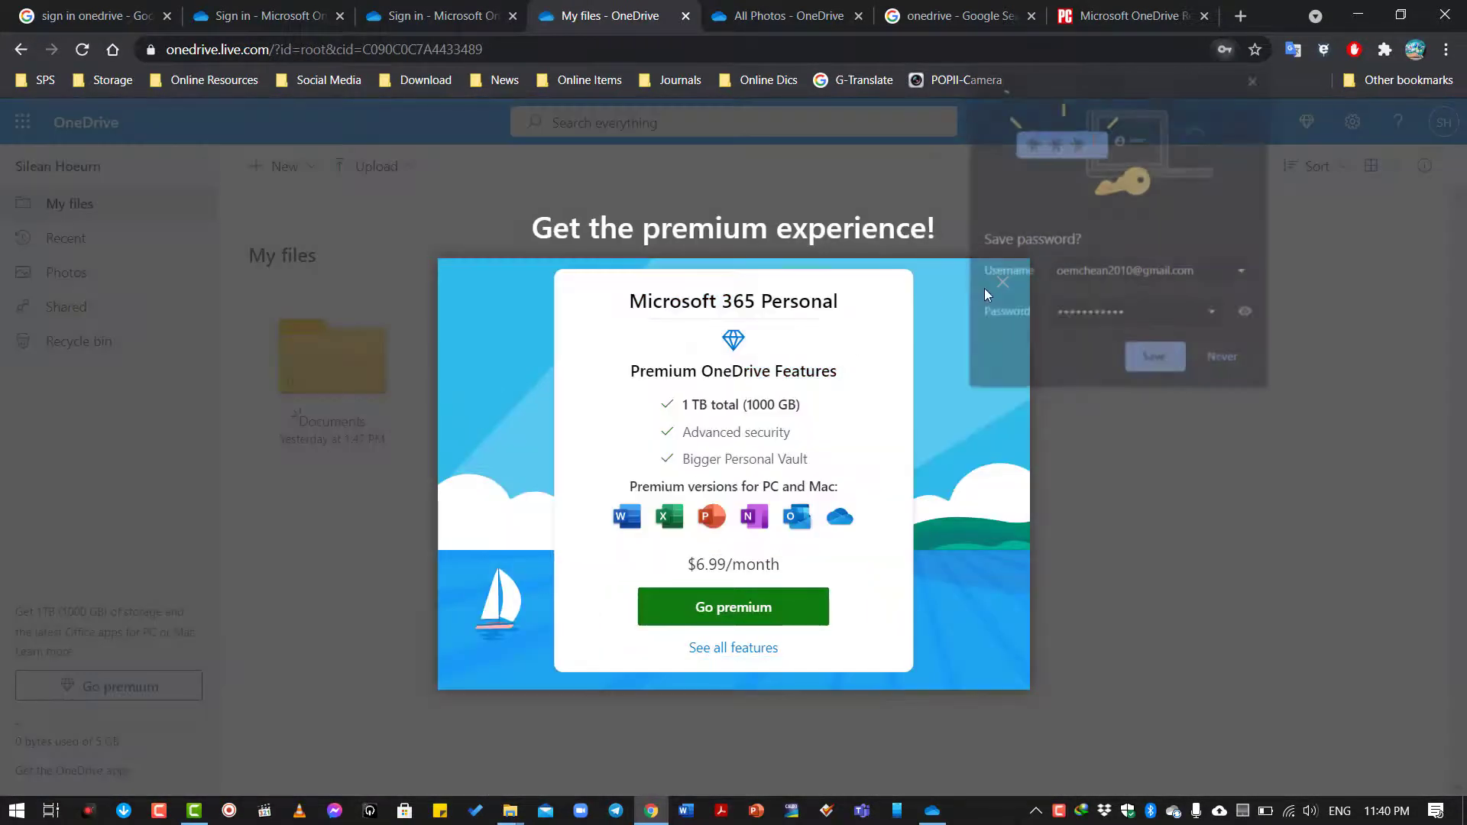
# Save the password in the browser and dismiss the sharing and premium popups.
pyautogui.click(1152, 355)
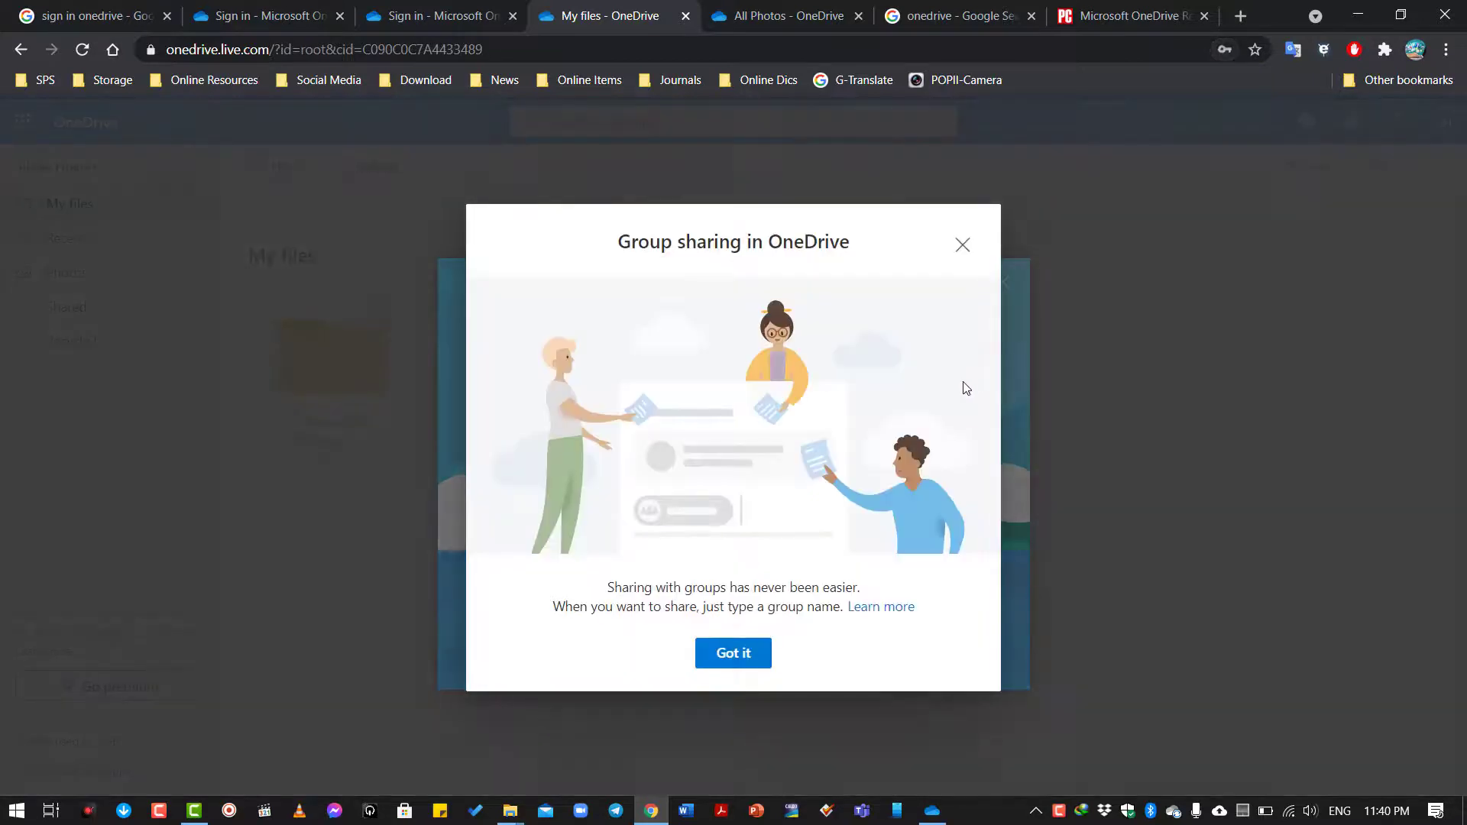
pyautogui.click(962, 246)
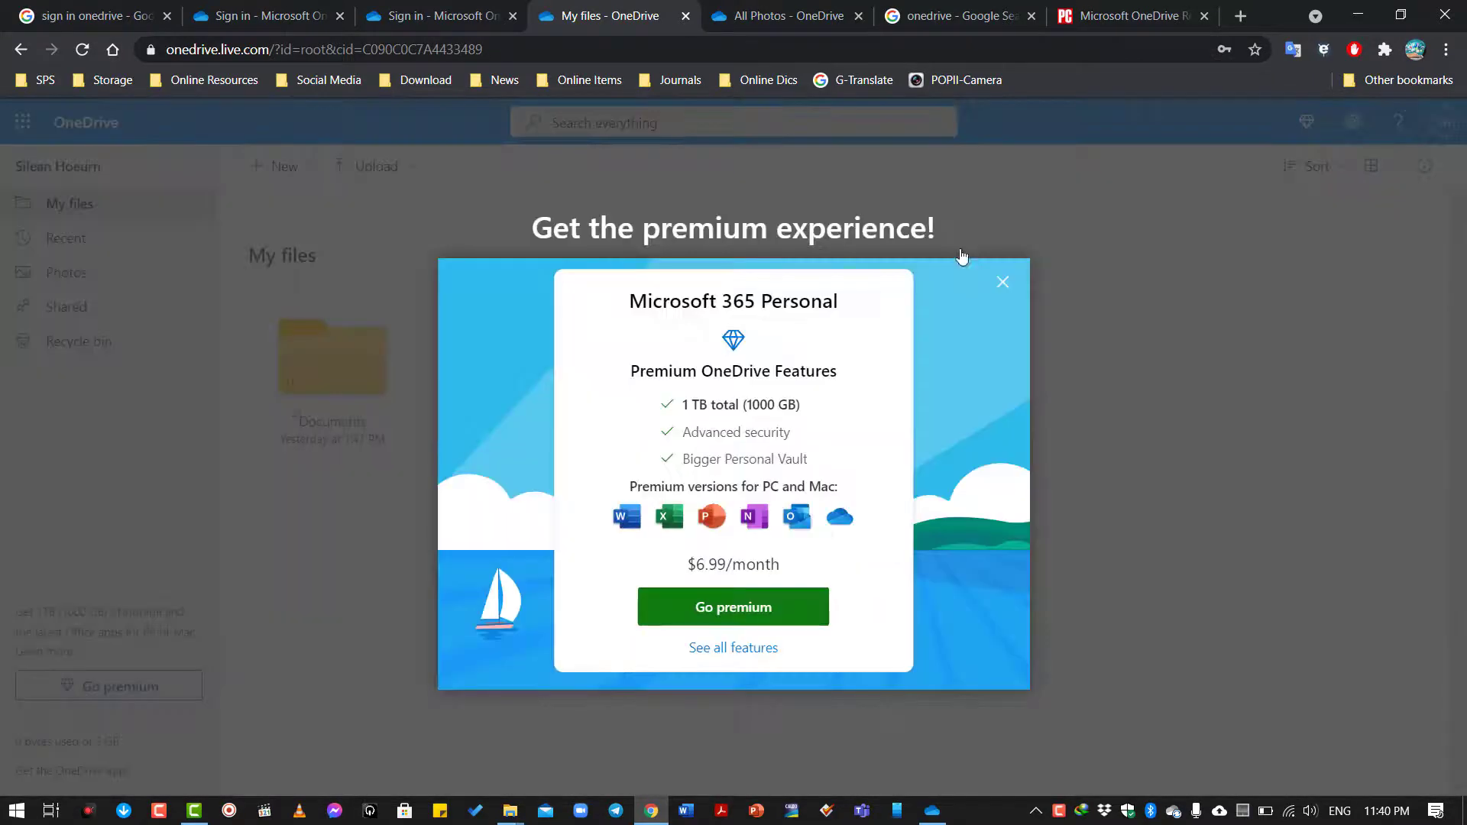
pyautogui.click(1003, 281)
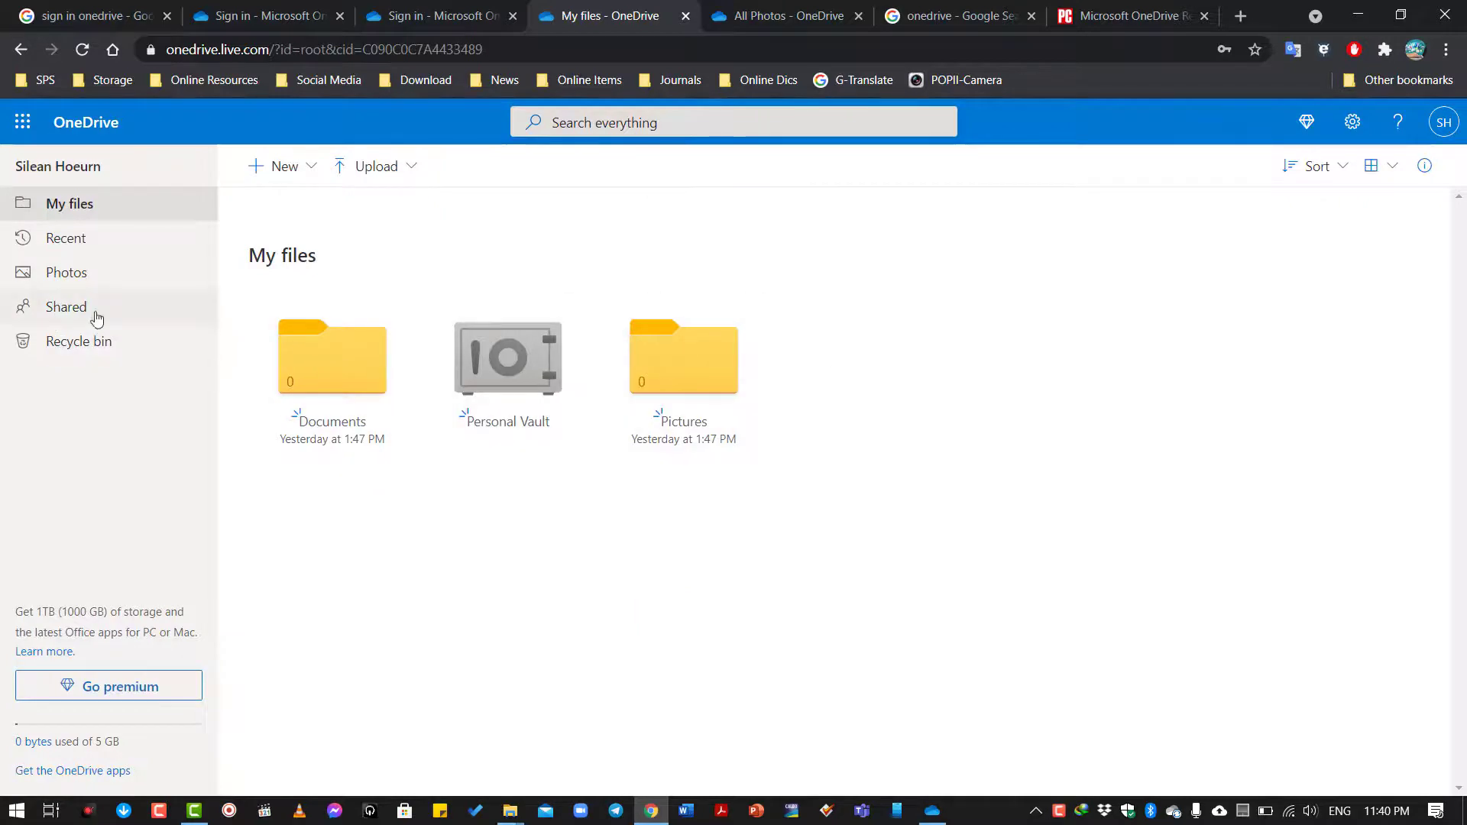
# Under Shared, add the Shared documents with my colleagues folder to your OneDrive.
pyautogui.click(67, 308)
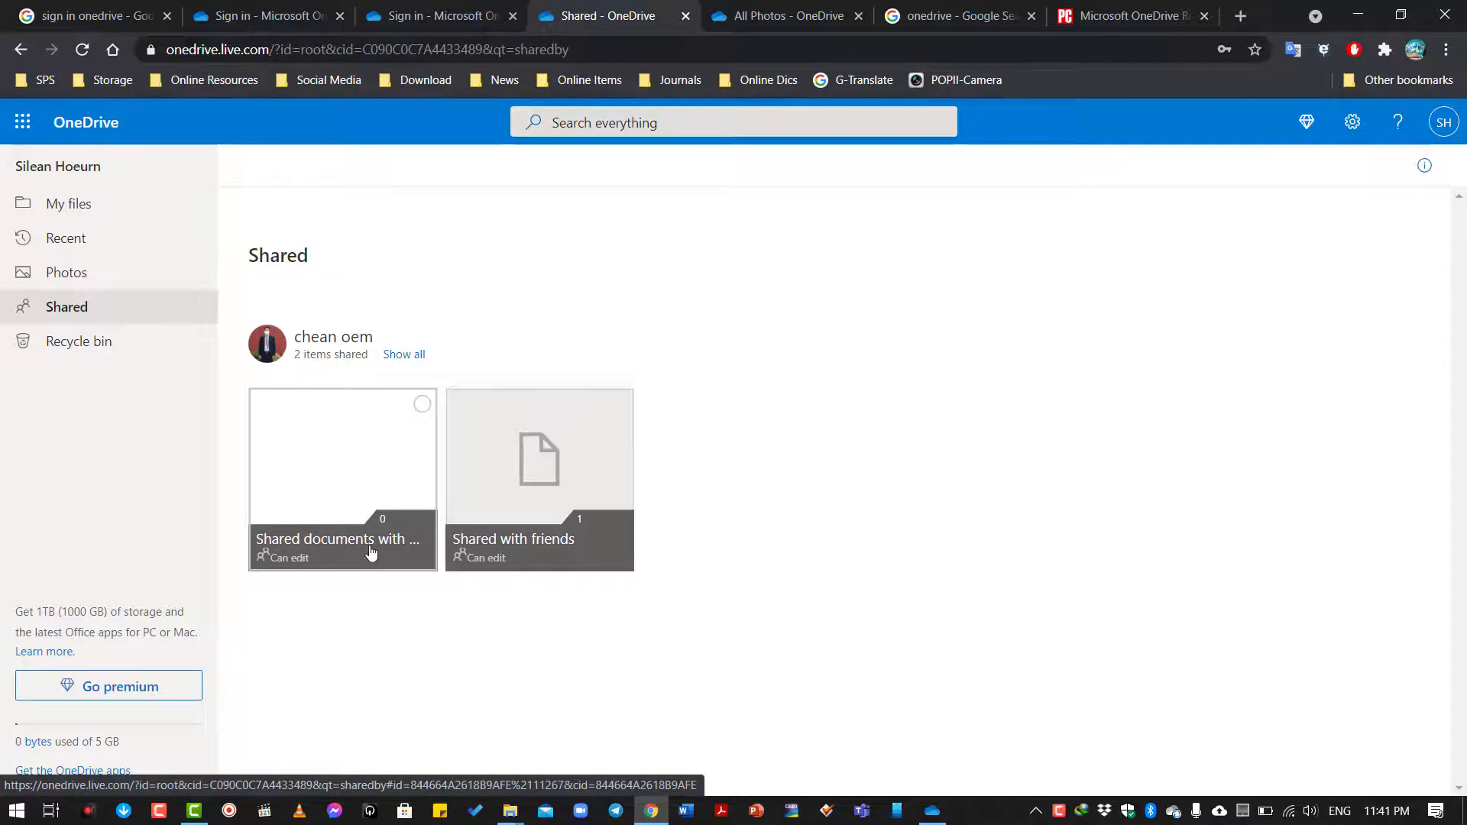
pyautogui.click(422, 405)
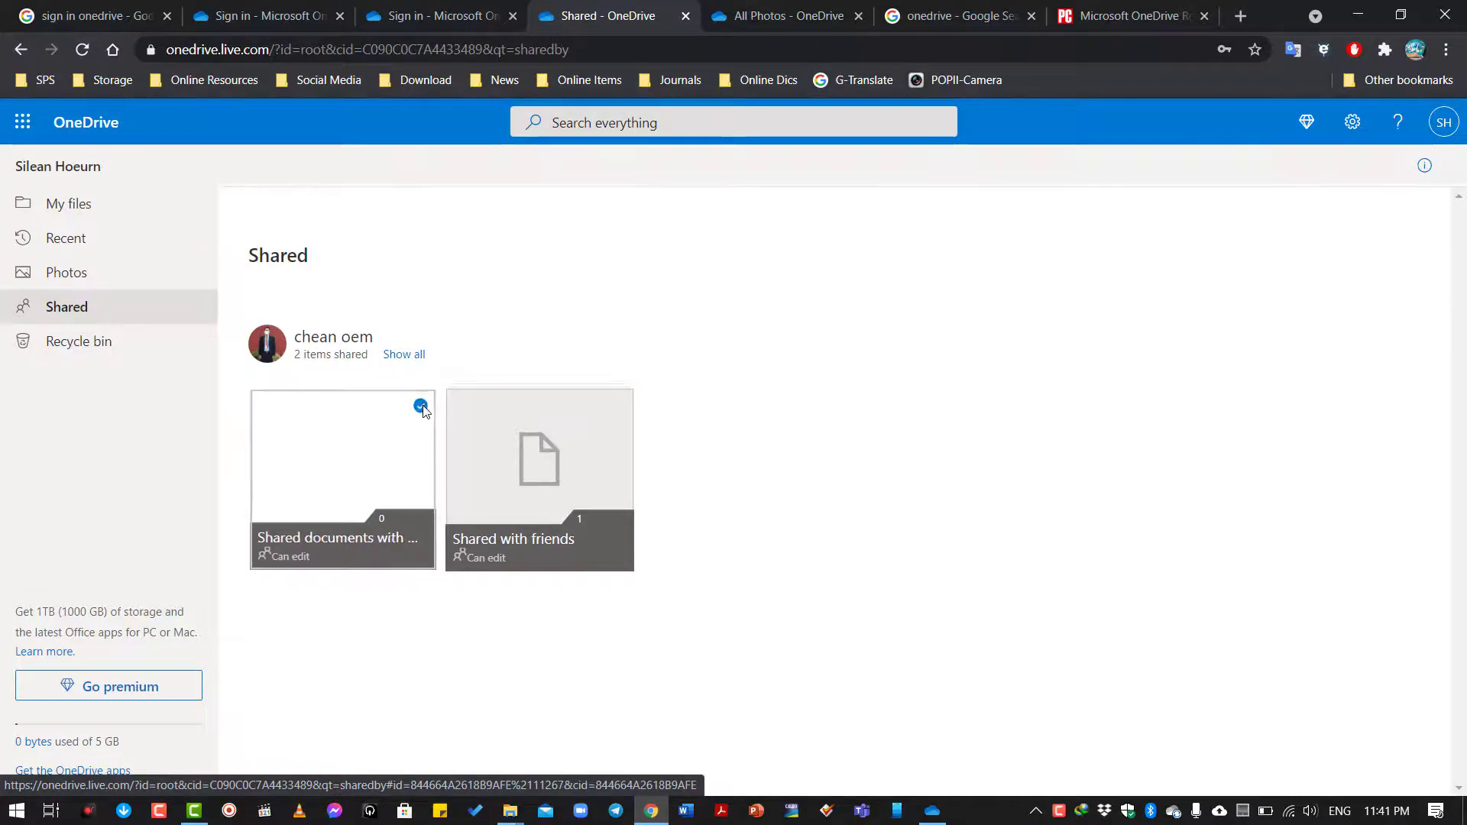
pyautogui.rightClick(345, 448)
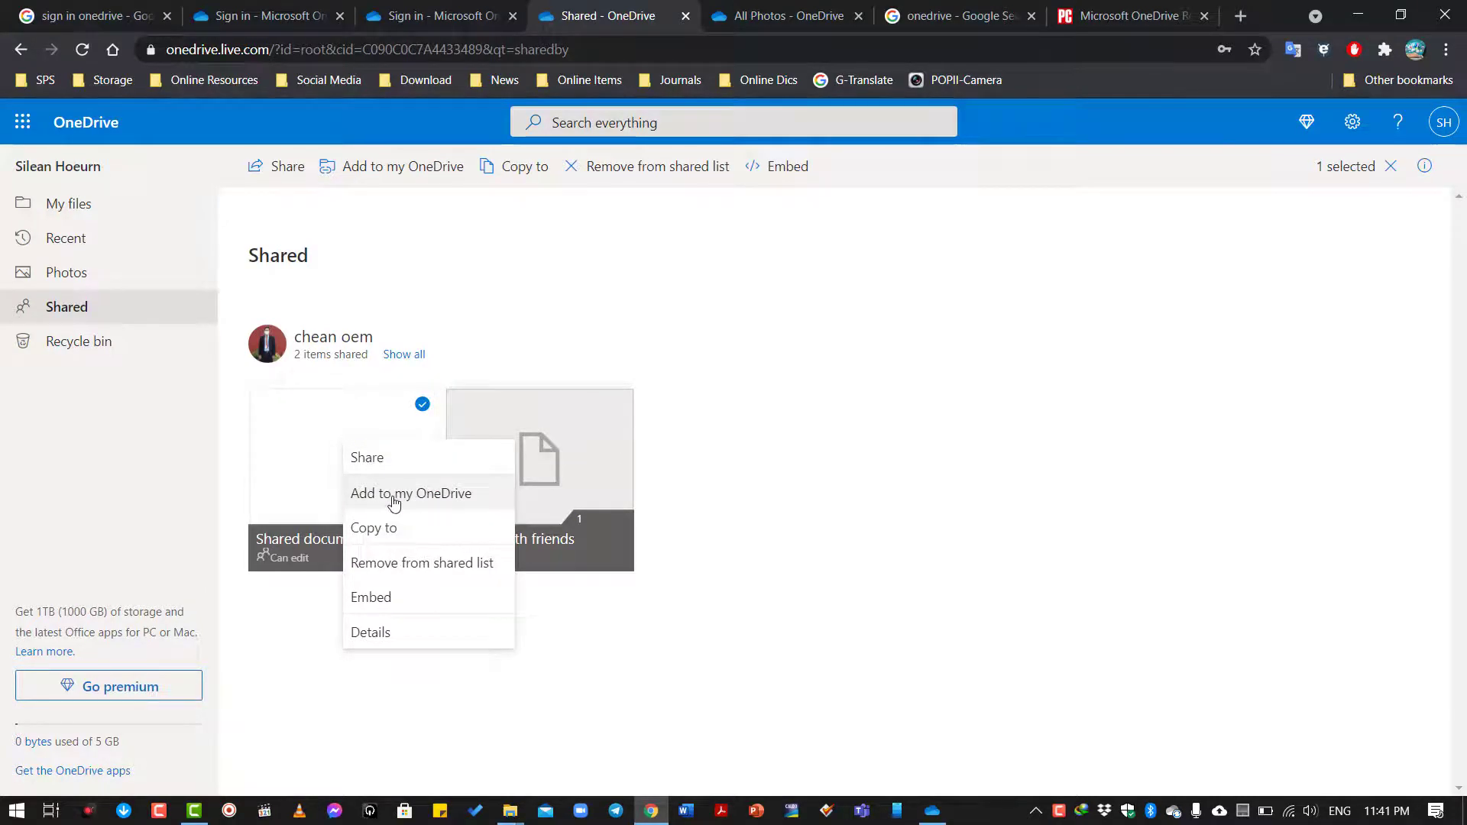
pyautogui.click(439, 501)
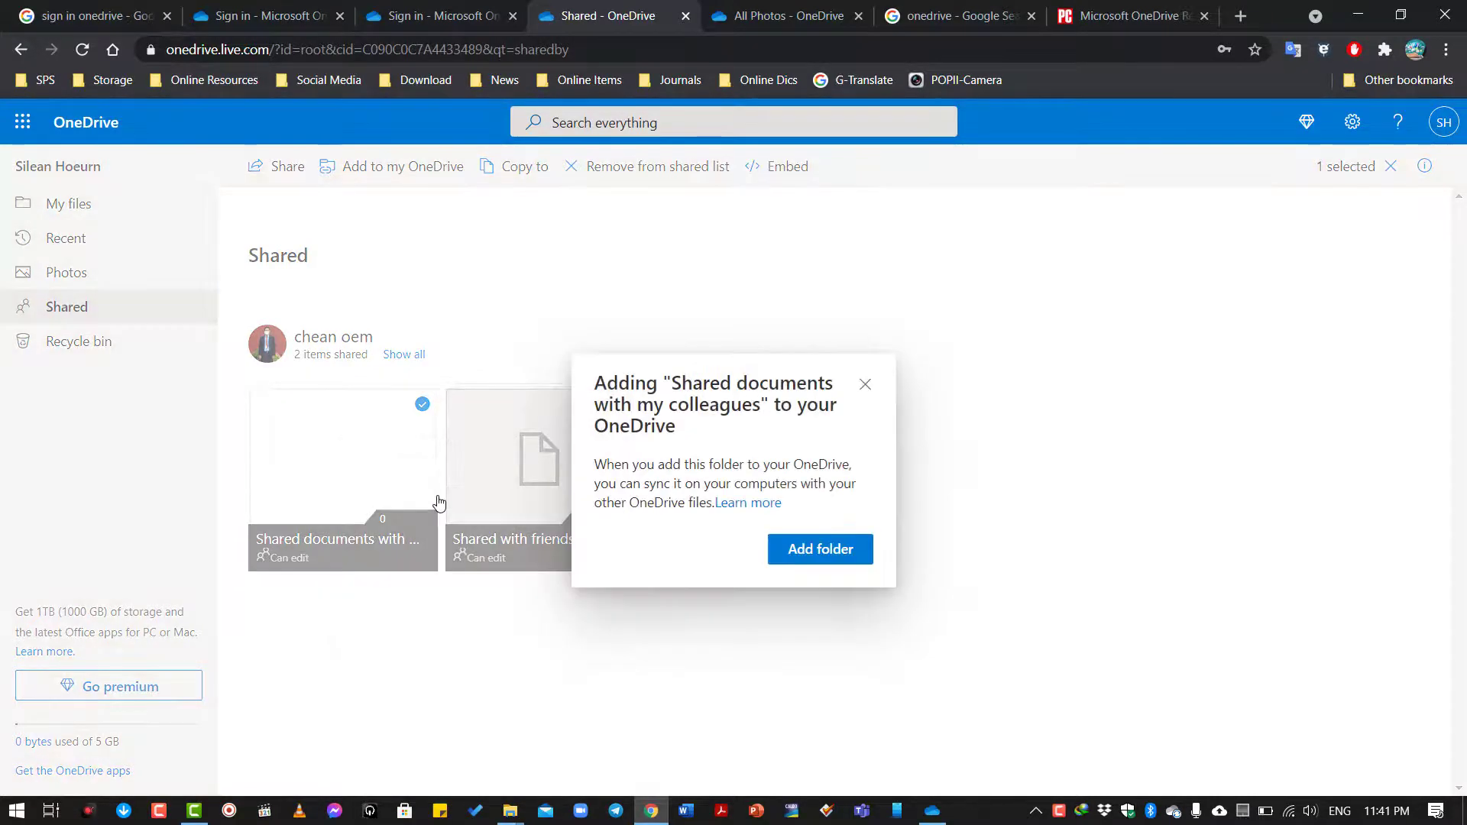
pyautogui.click(830, 555)
pyautogui.click(835, 540)
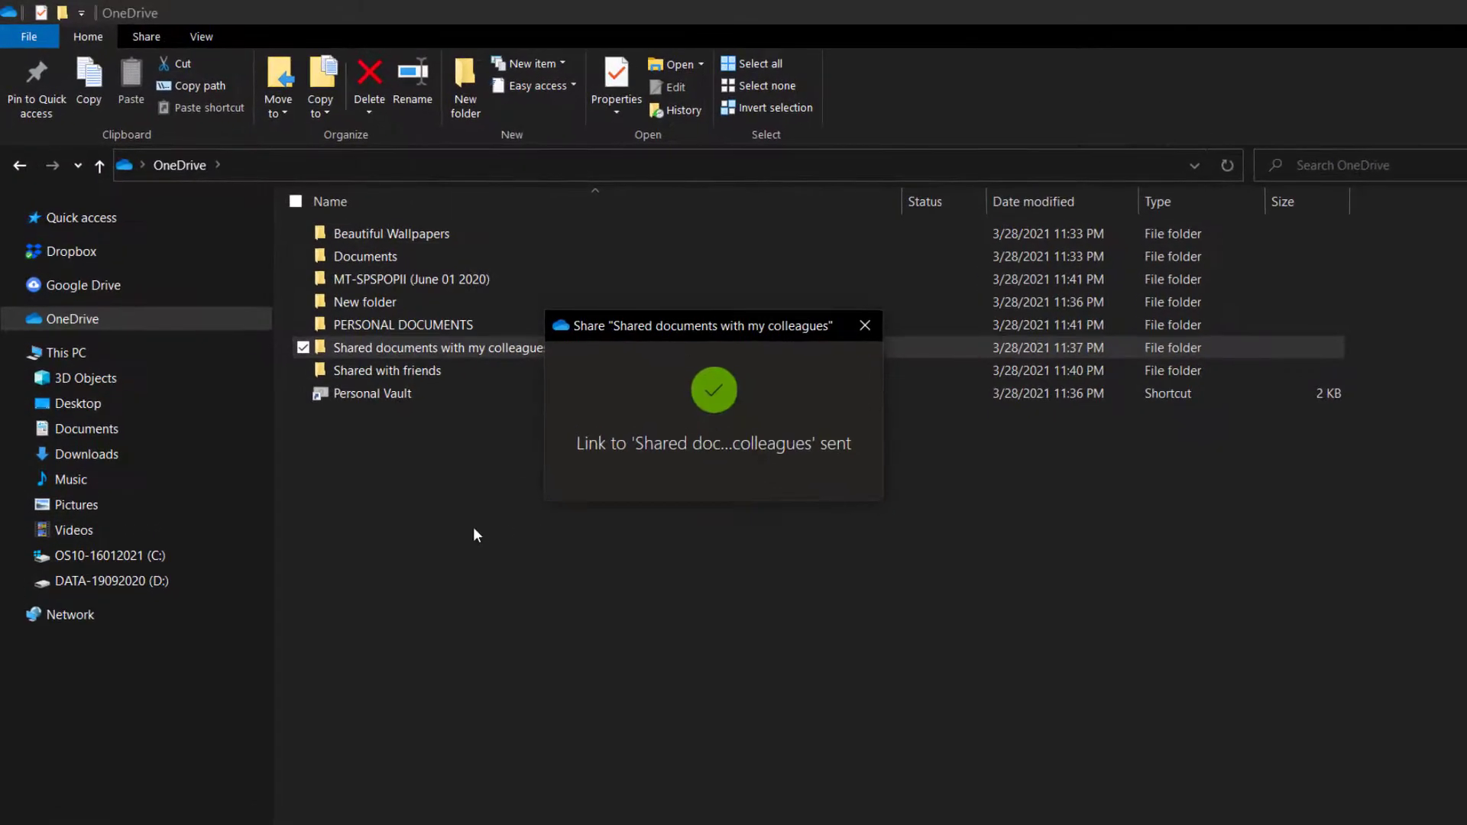
# Open the Shared documents with my colleagues folder and undo the last deletion.
pyautogui.rightClick(474, 527)
pyautogui.press('Escape')
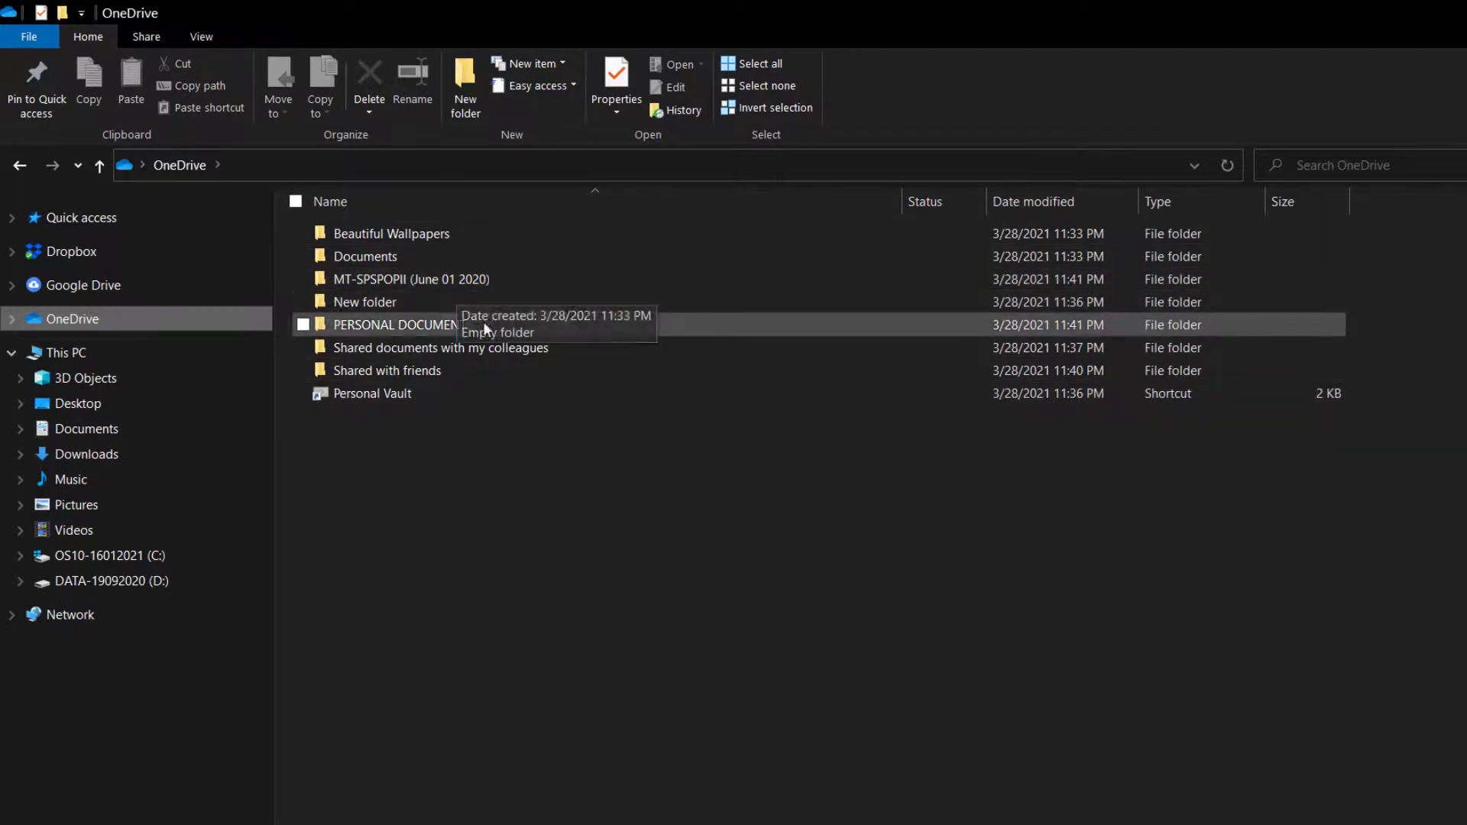
pyautogui.doubleClick(448, 351)
pyautogui.rightClick(544, 332)
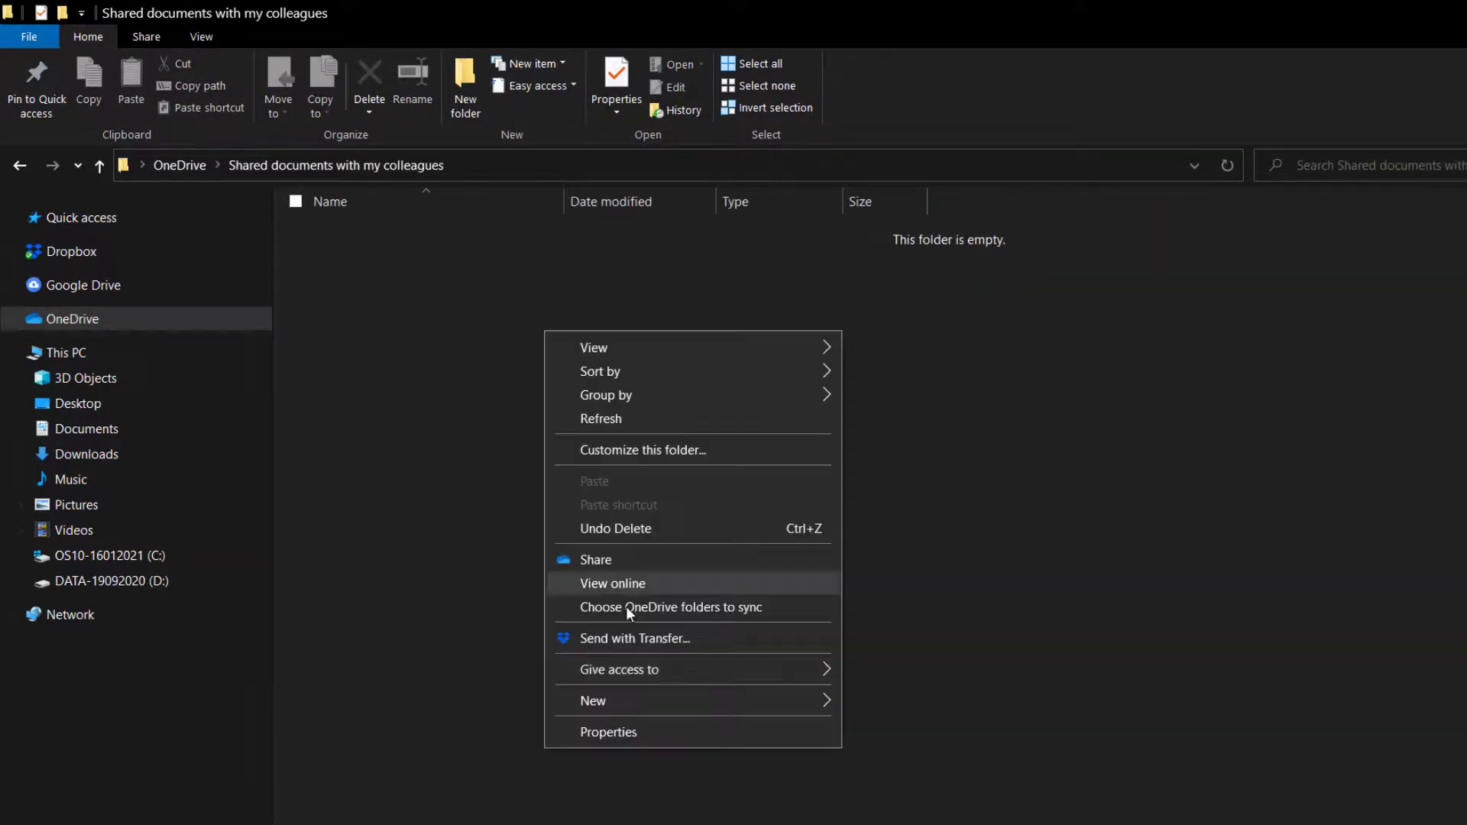
pyautogui.moveTo(799, 698)
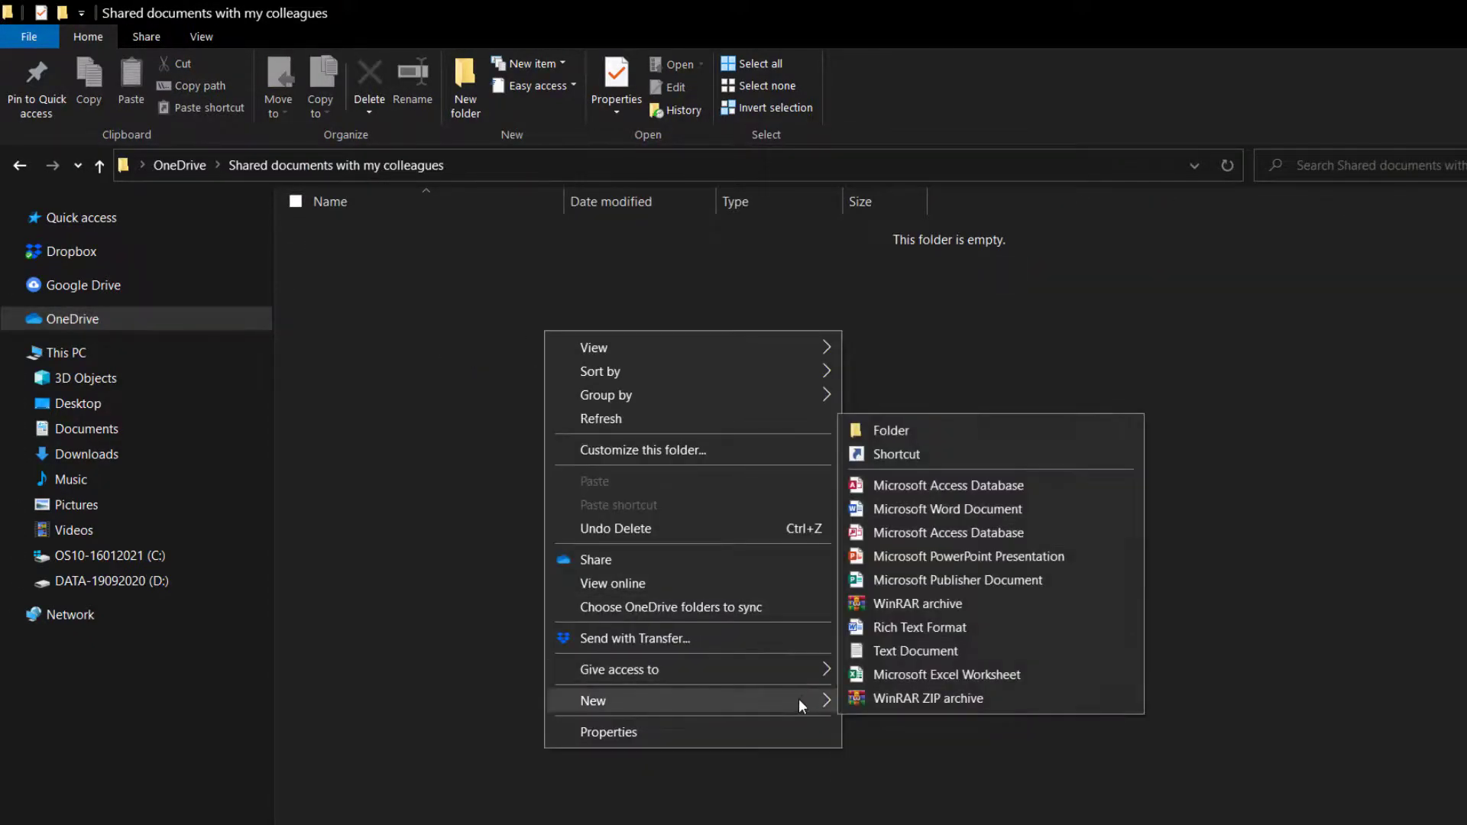
pyautogui.click(571, 528)
# Create a new Word document named 'Please Check' in the folder.
pyautogui.rightClick(599, 365)
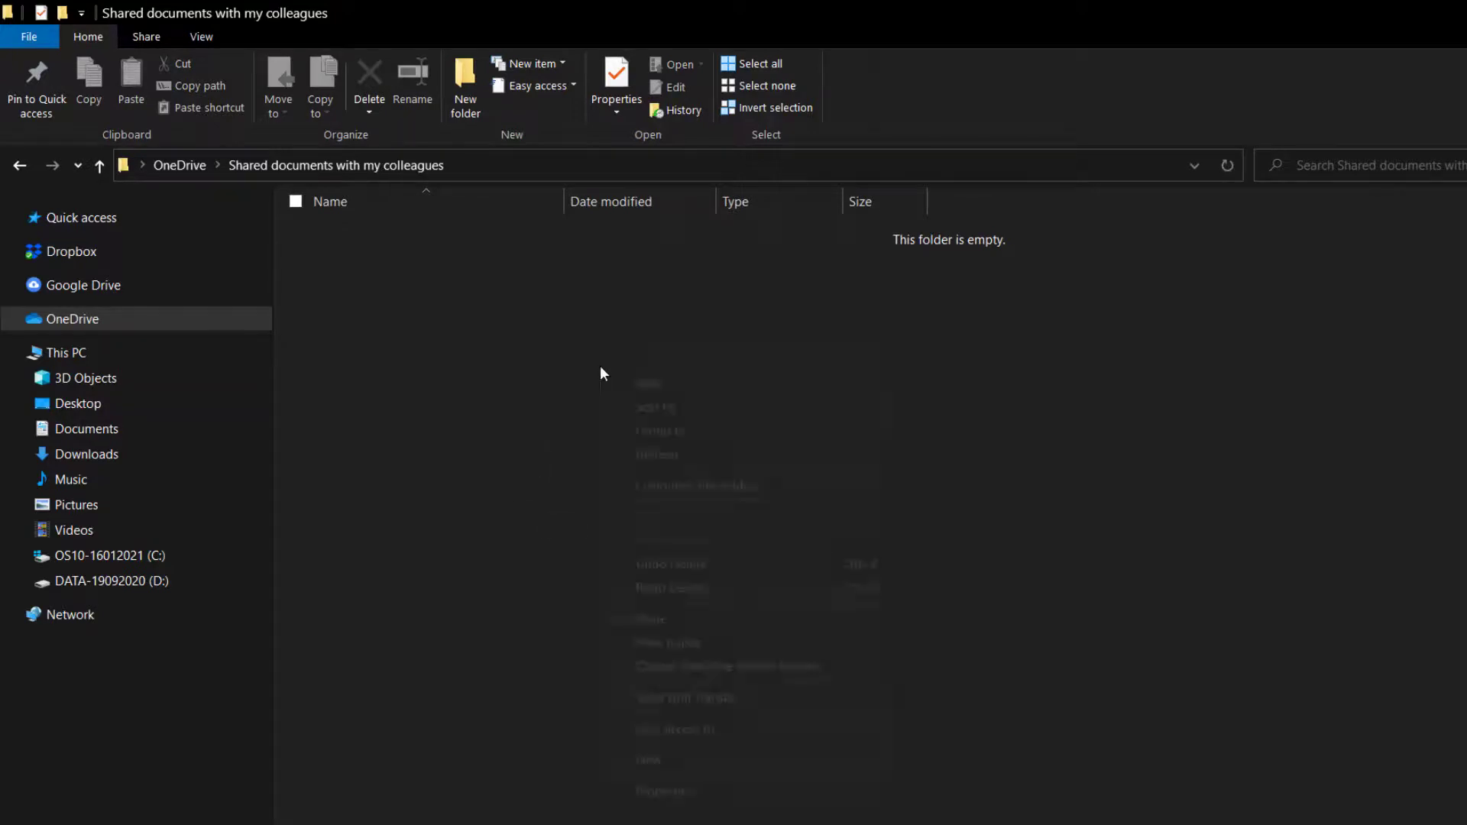
pyautogui.moveTo(773, 758)
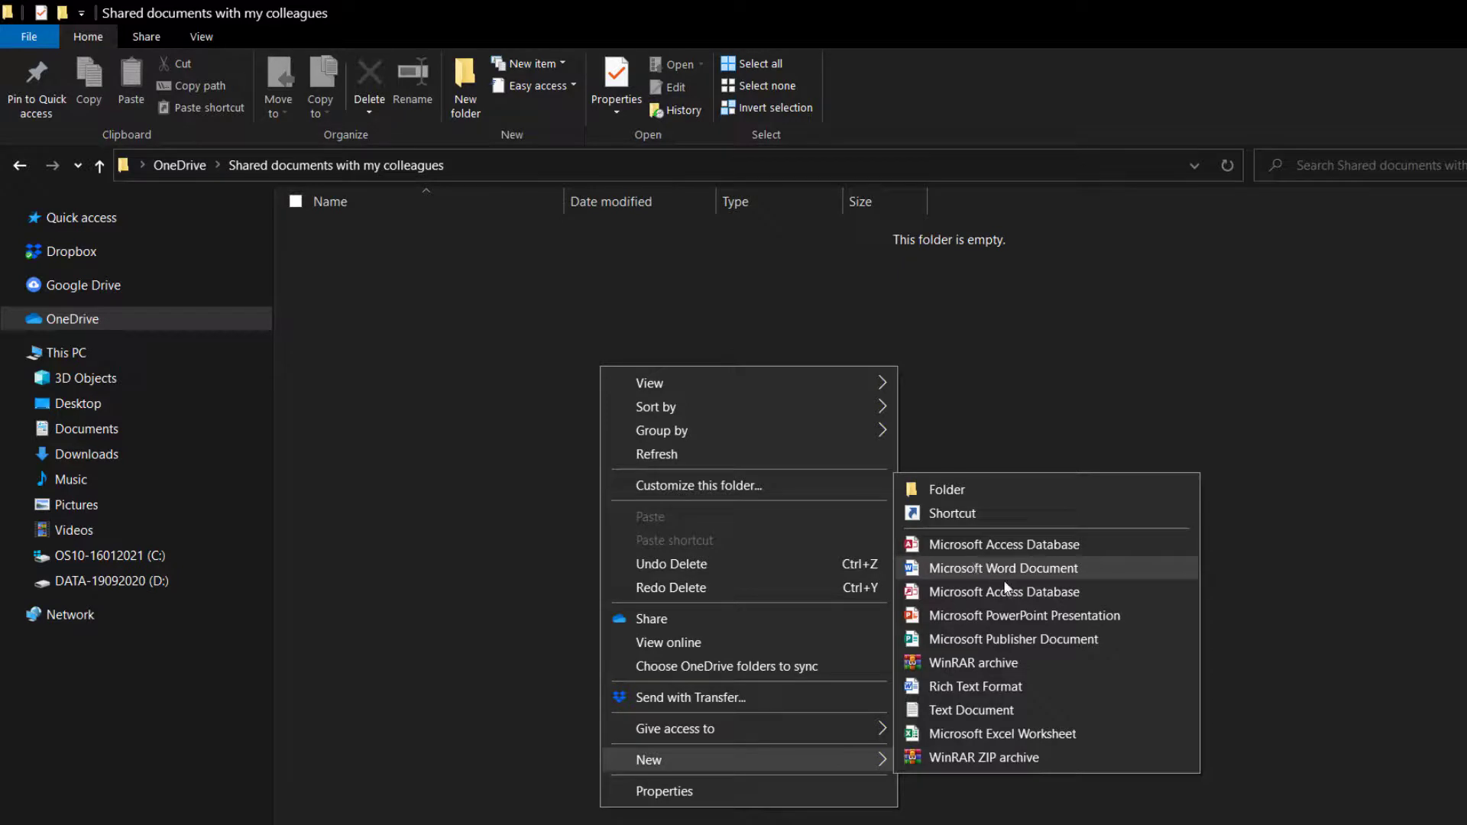
pyautogui.click(1028, 574)
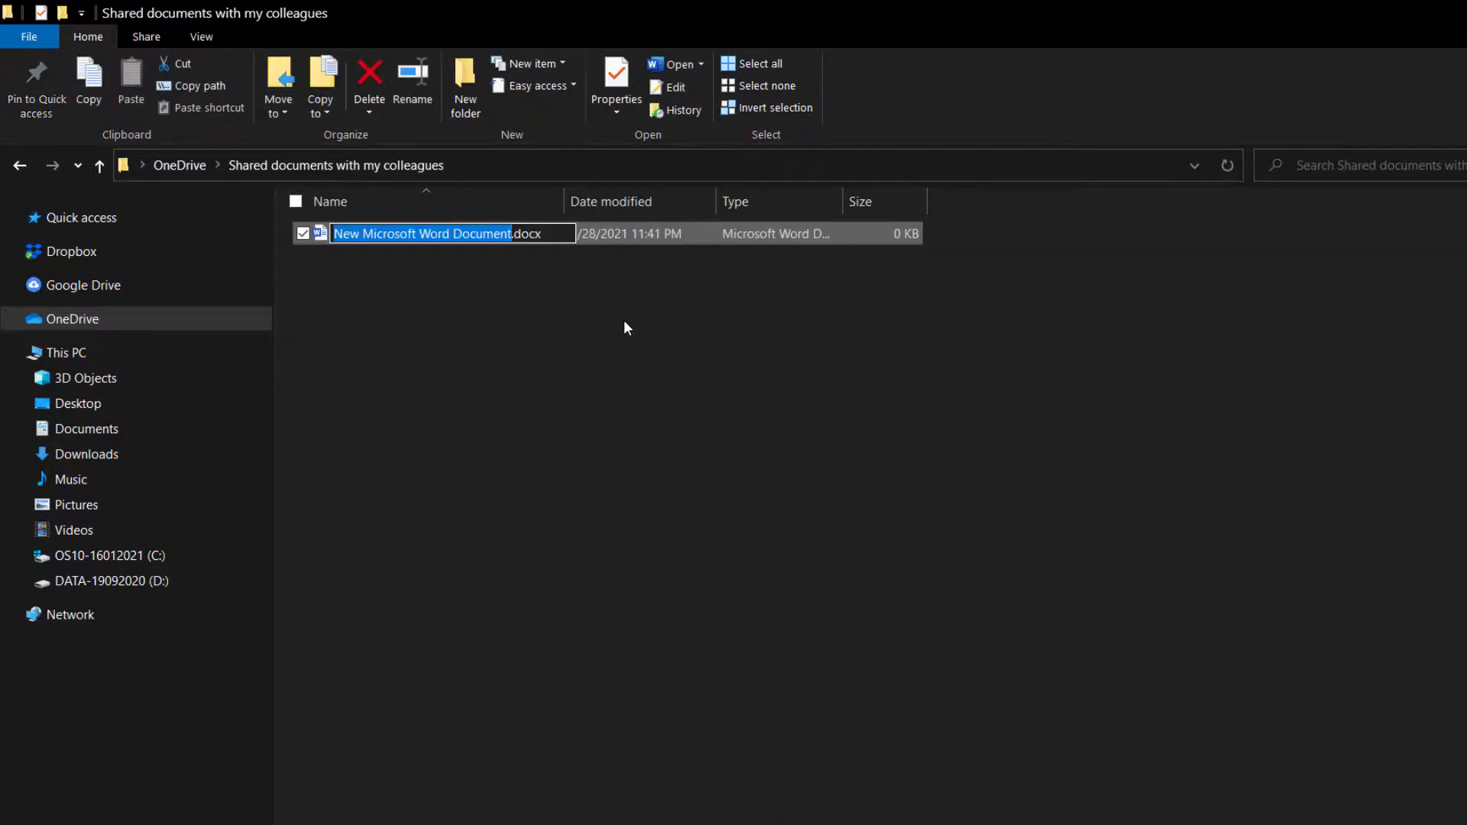
pyautogui.write('Please ')
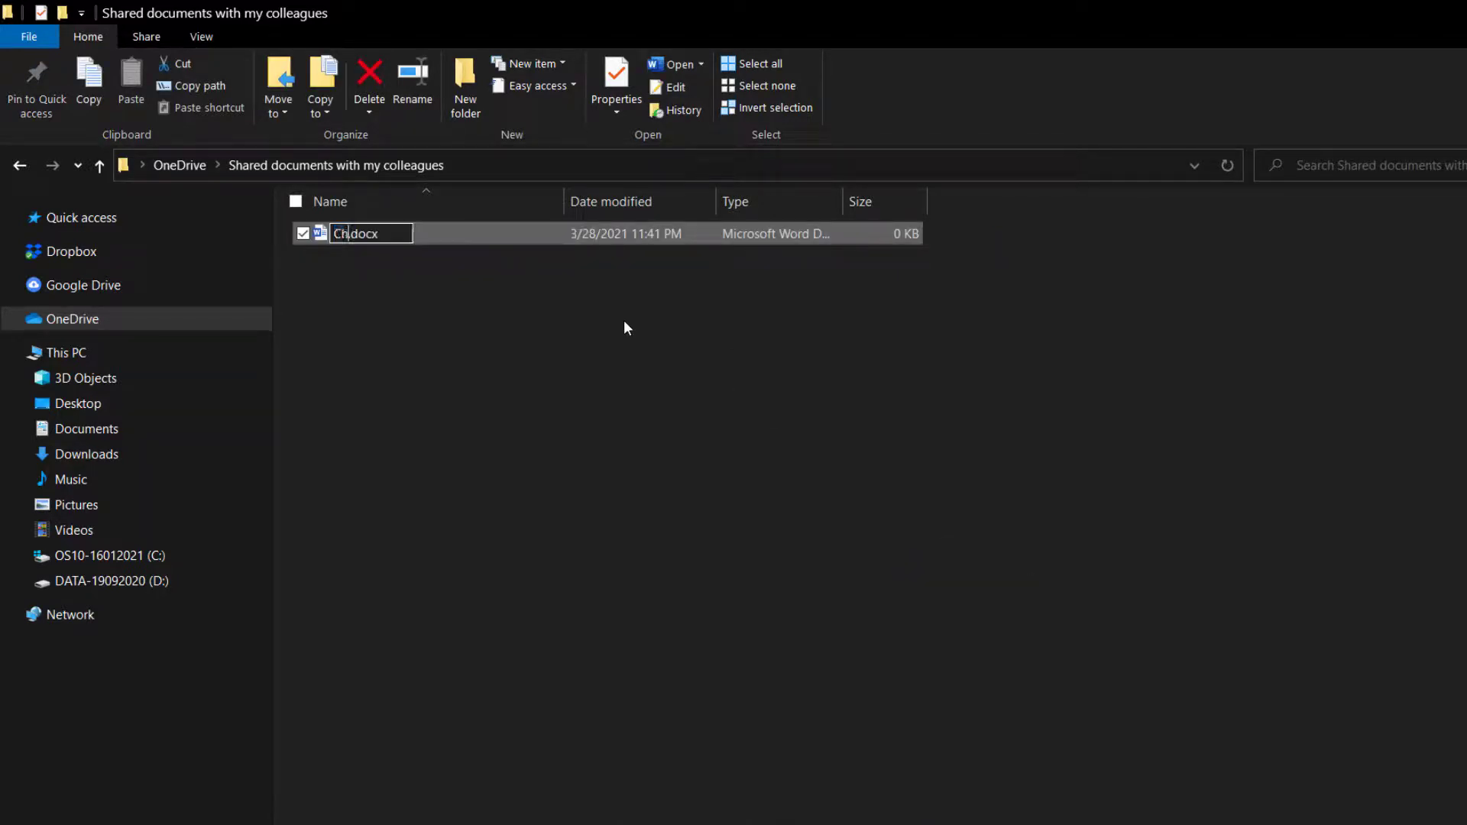
pyautogui.write('Check')
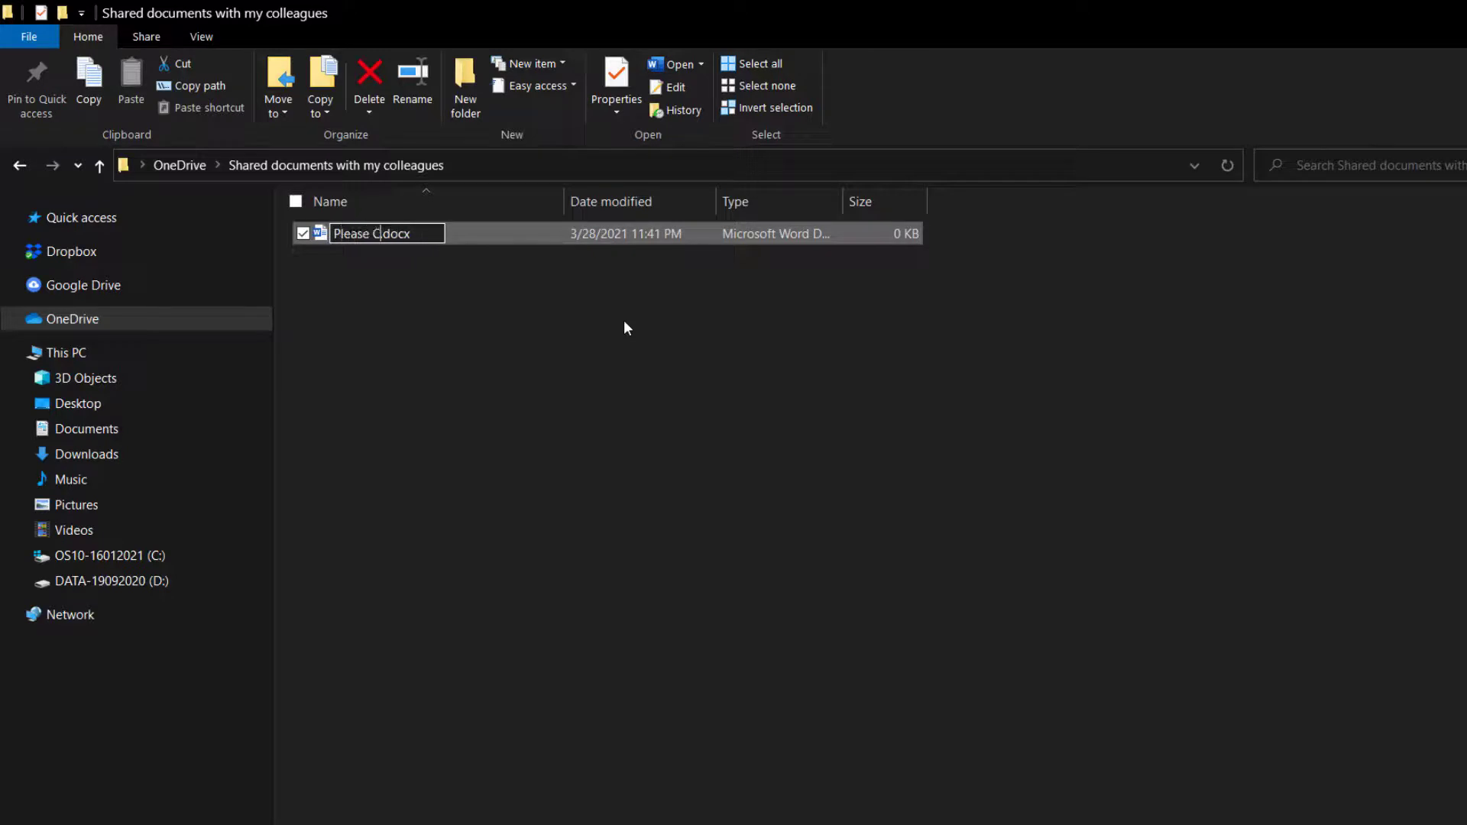
pyautogui.press('Return')
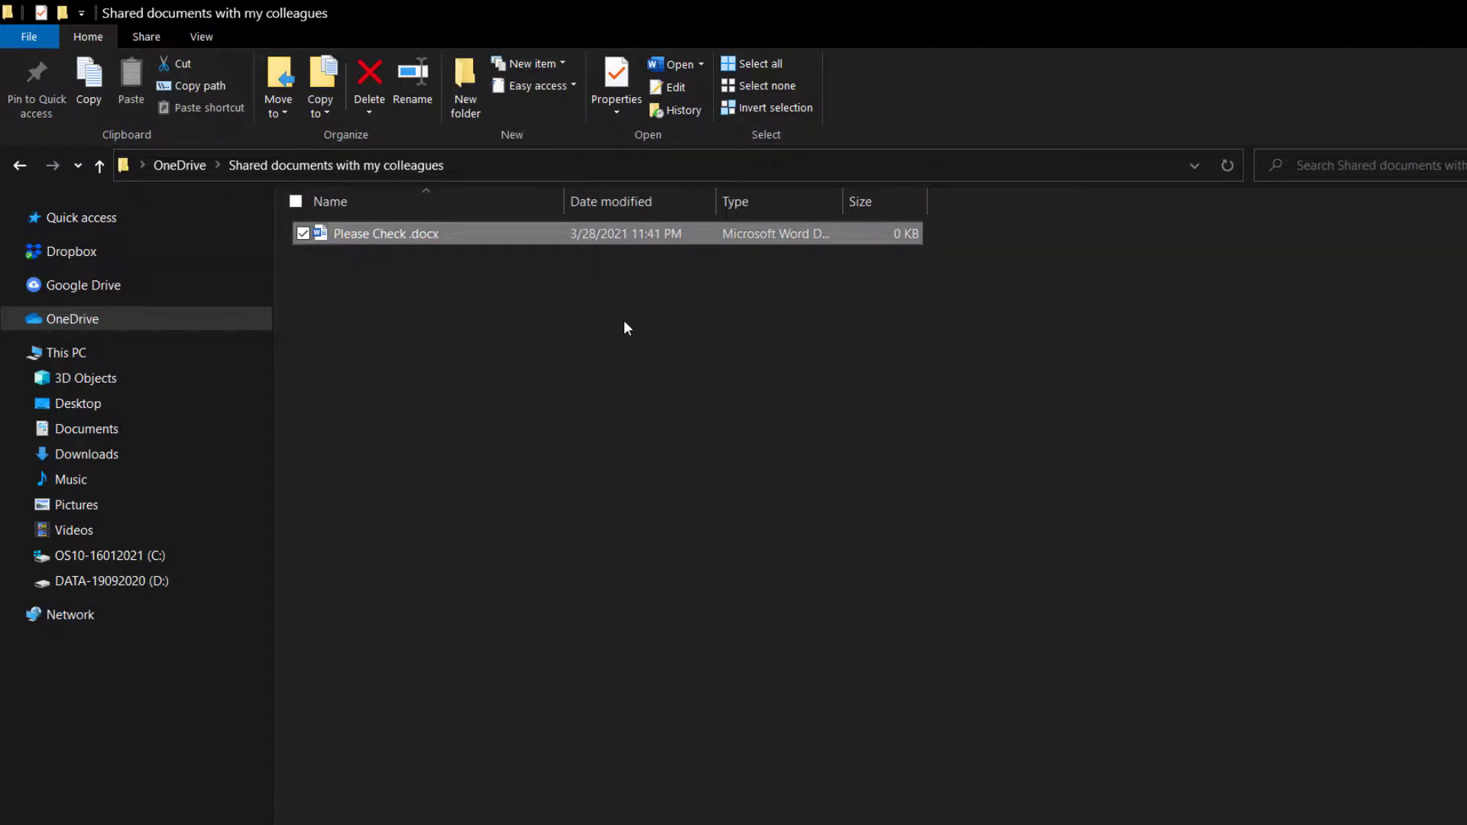
# Type 'Here is the test doc only' into Please Check in Word and close it.
pyautogui.doubleClick(602, 238)
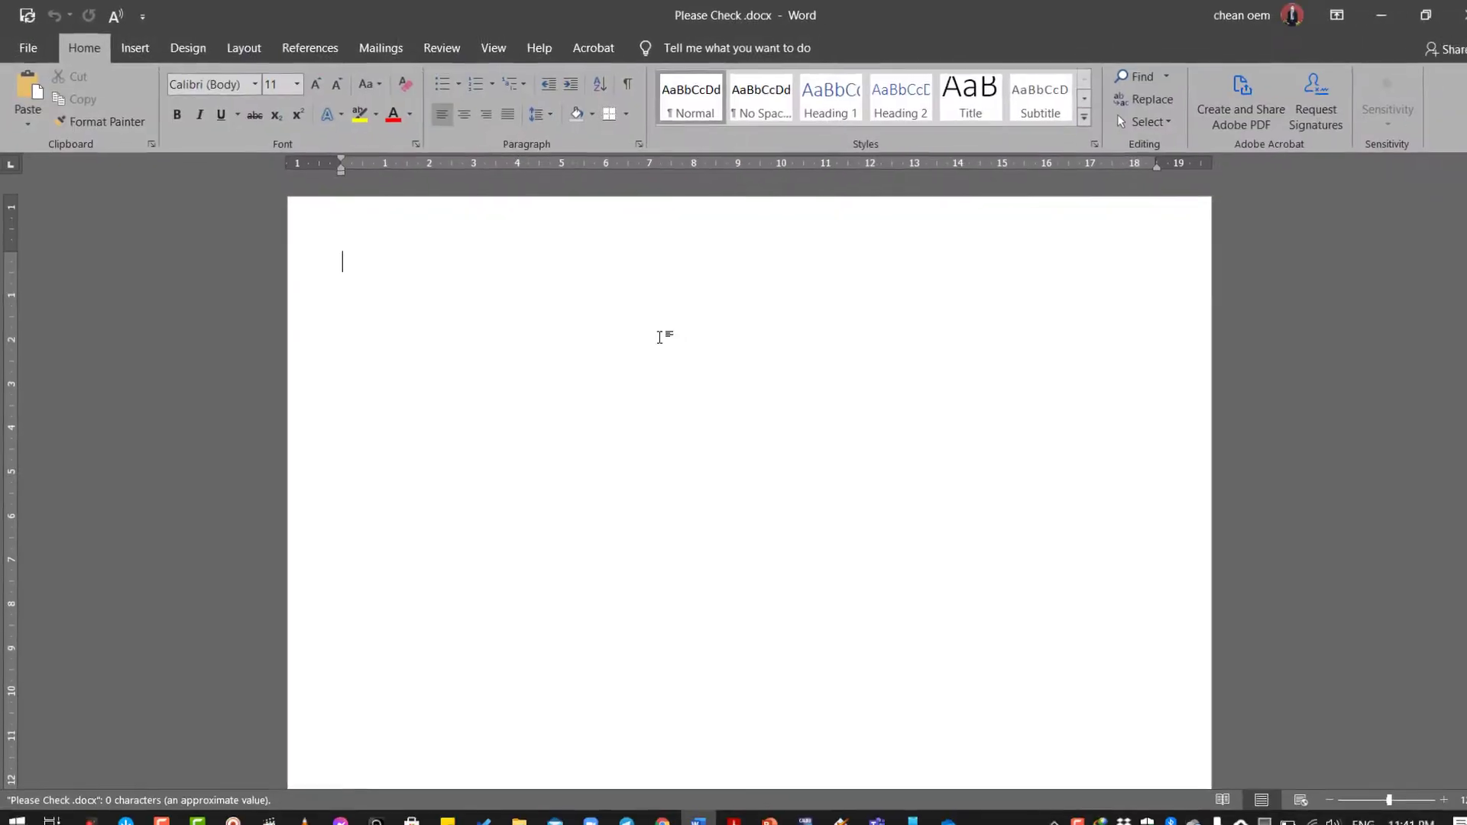
pyautogui.write('Here is')
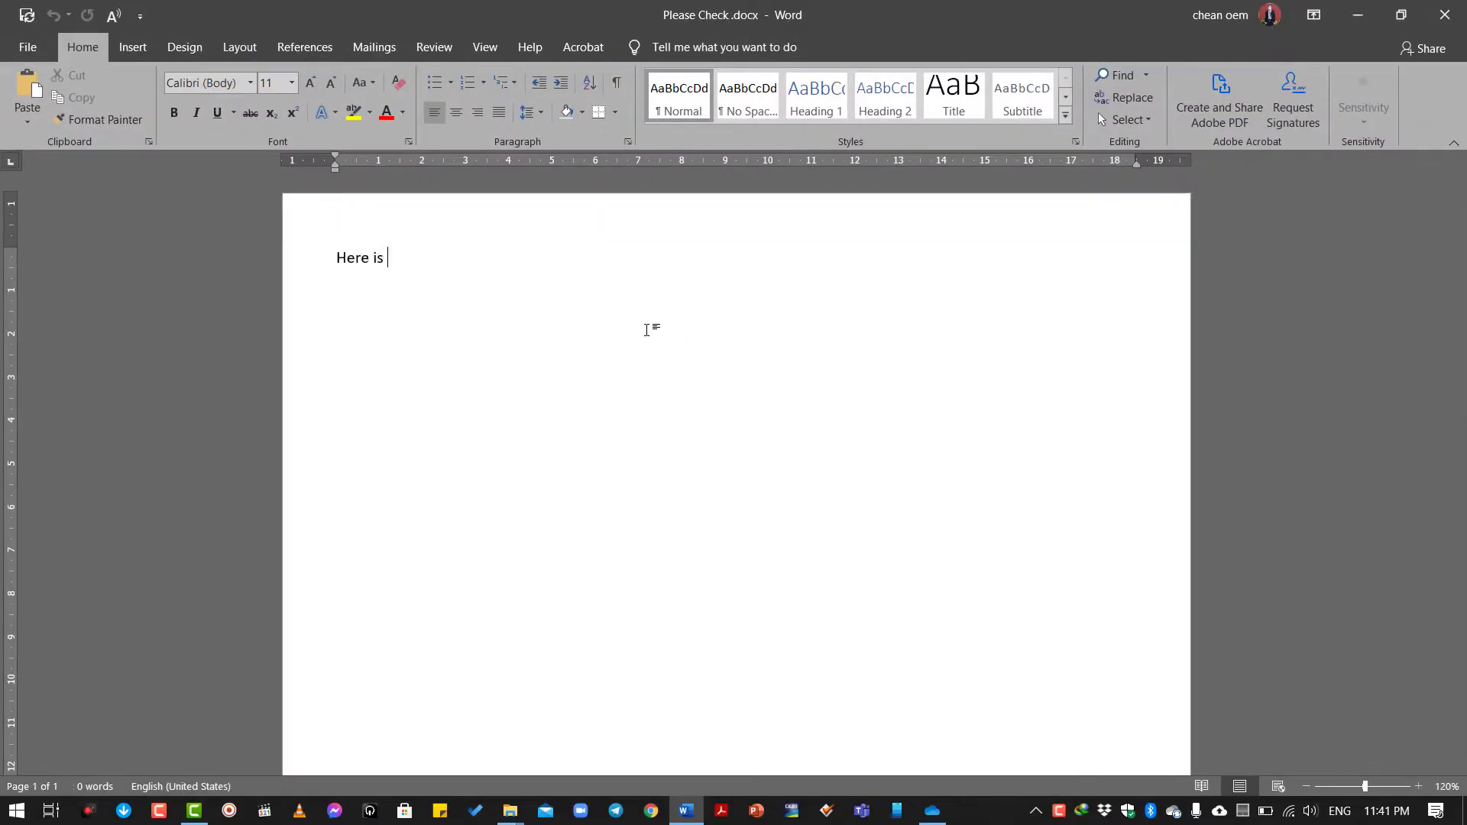
pyautogui.write(' the test doc only.')
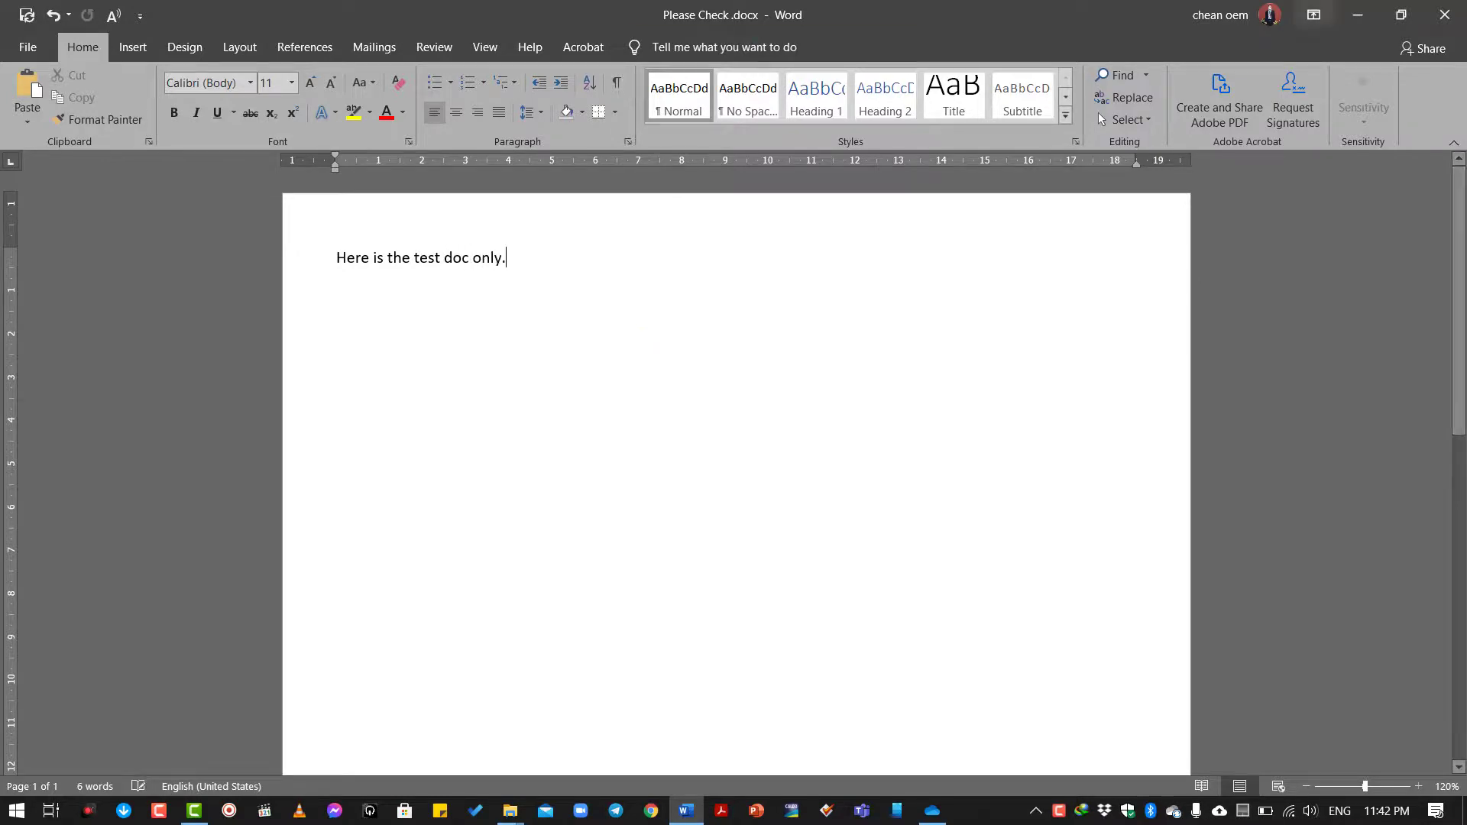
pyautogui.click(1444, 15)
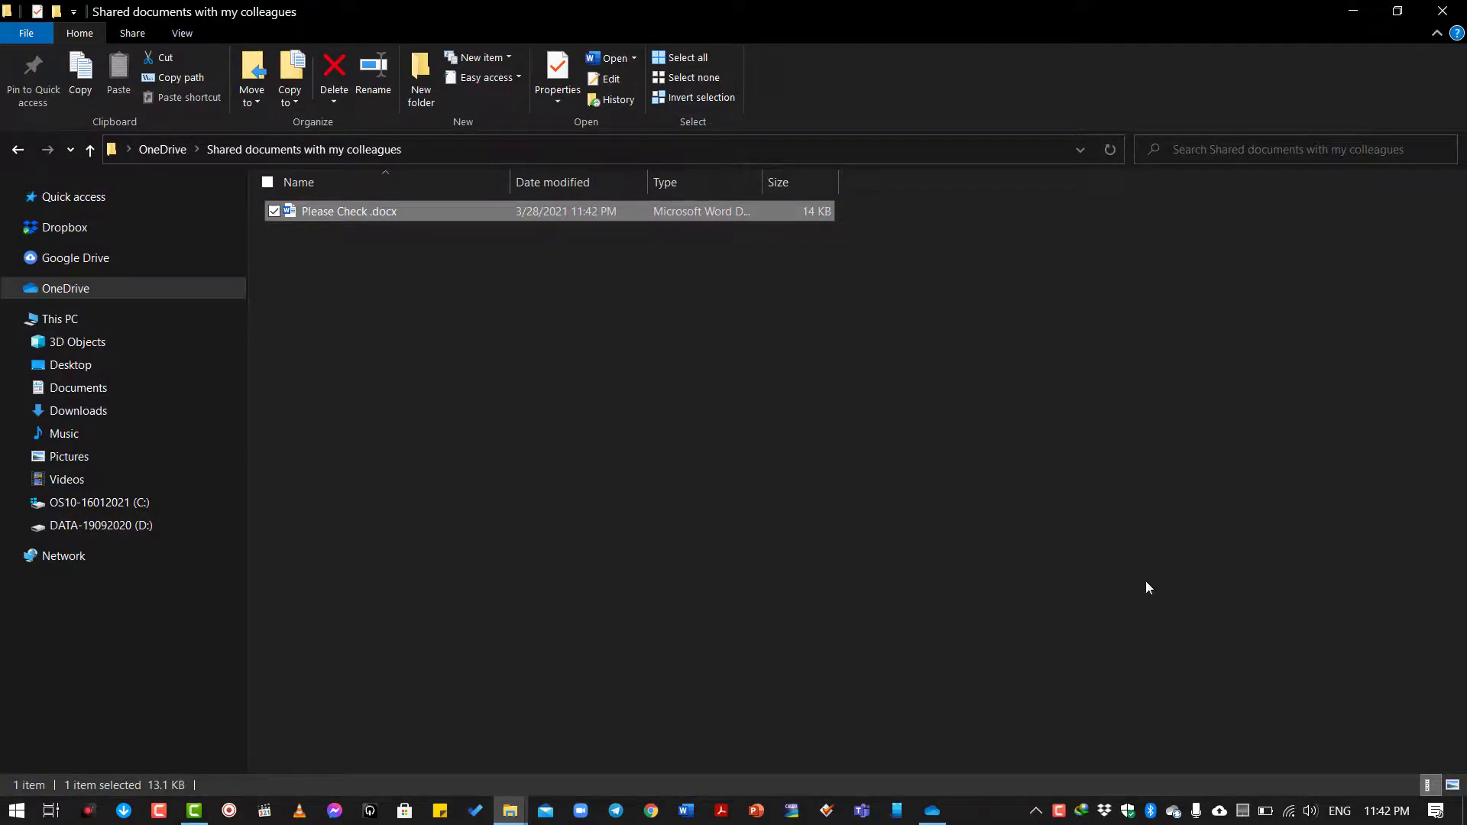
# Unlink this PC from the OneDrive account in Settings > Account and close the setup window.
pyautogui.click(1174, 811)
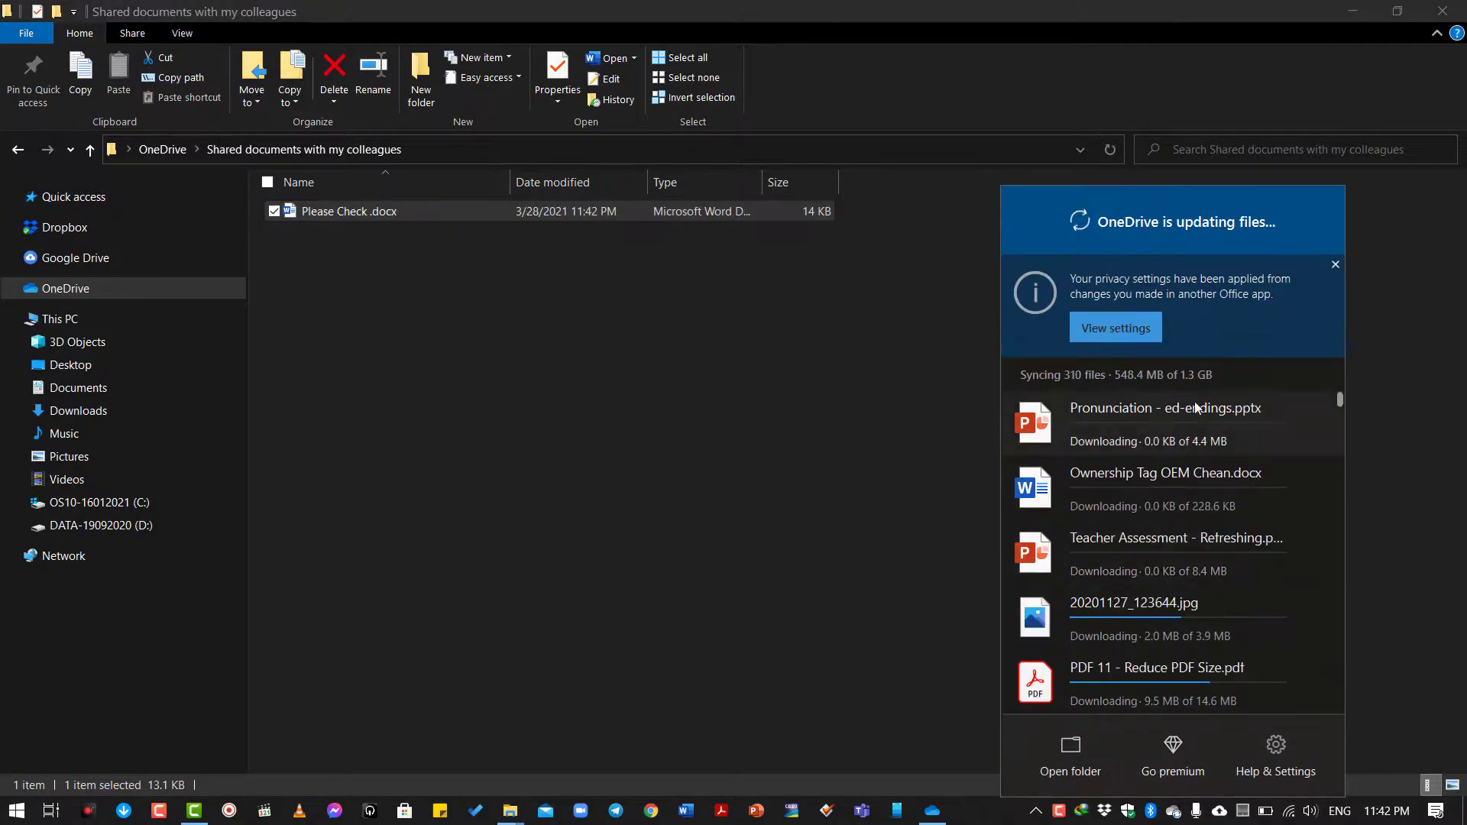
pyautogui.click(1335, 268)
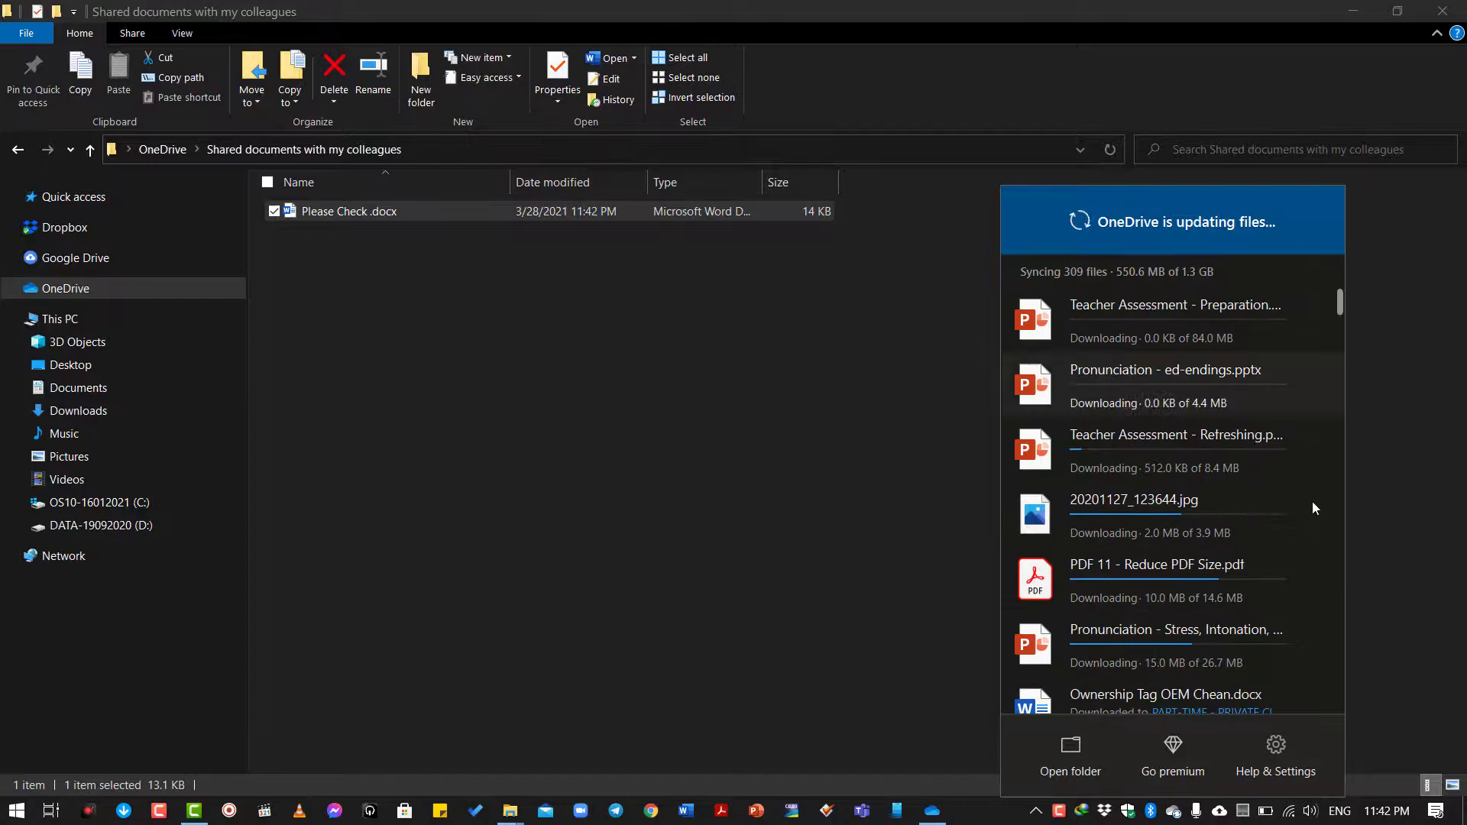
pyautogui.click(1276, 755)
pyautogui.click(1241, 485)
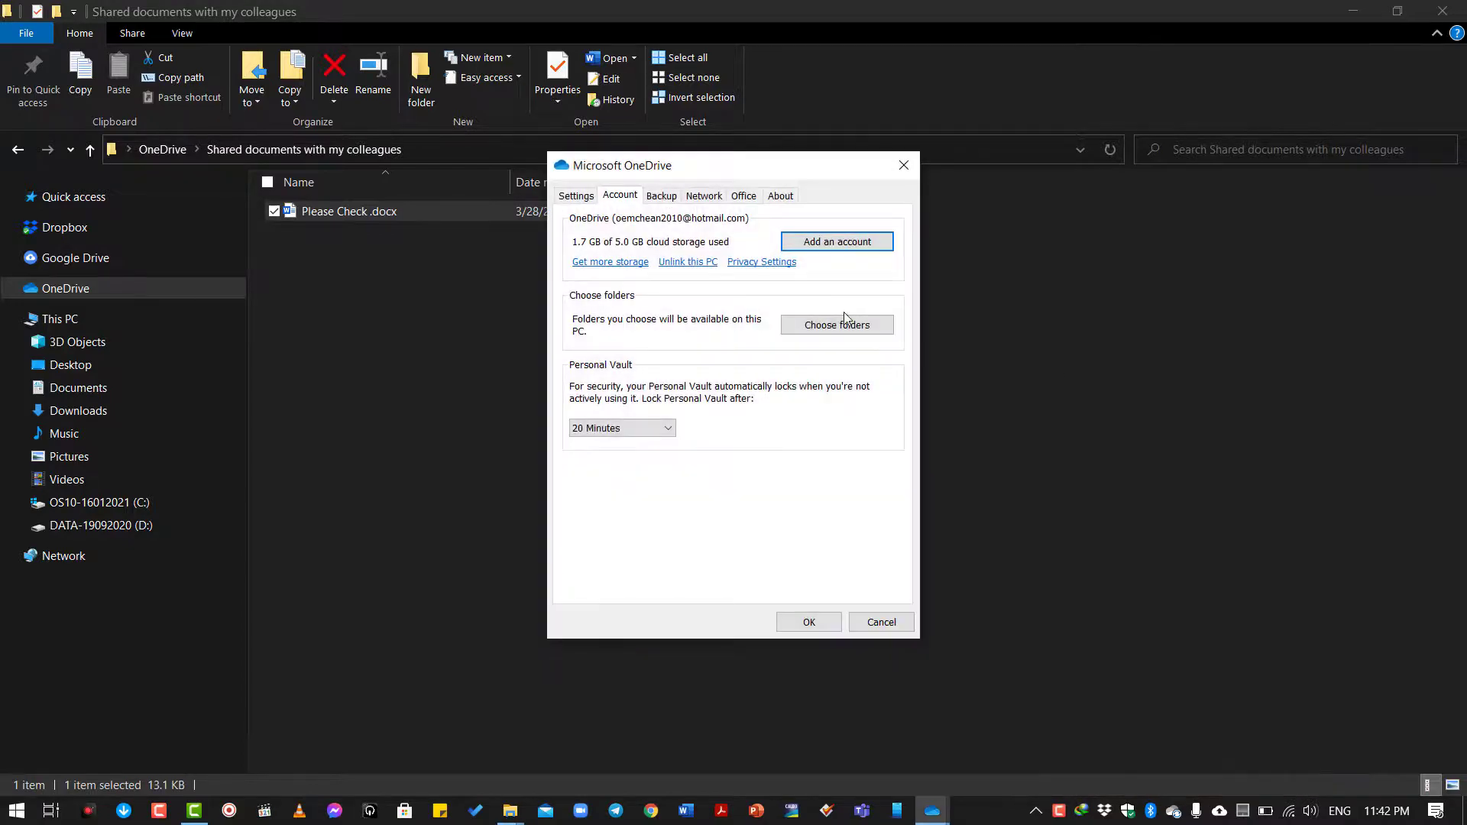
pyautogui.click(689, 262)
pyautogui.click(745, 423)
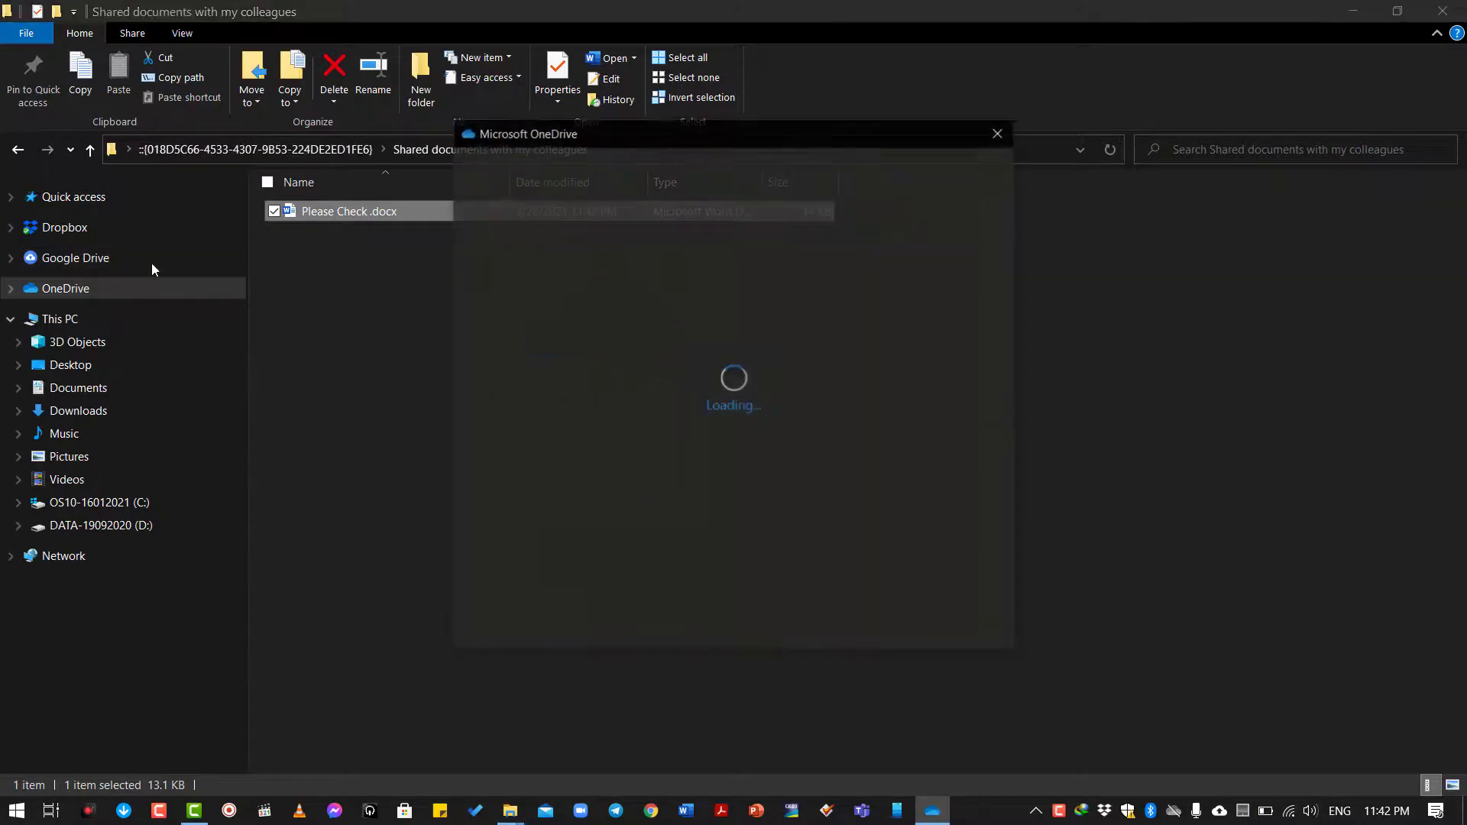
pyautogui.click(998, 133)
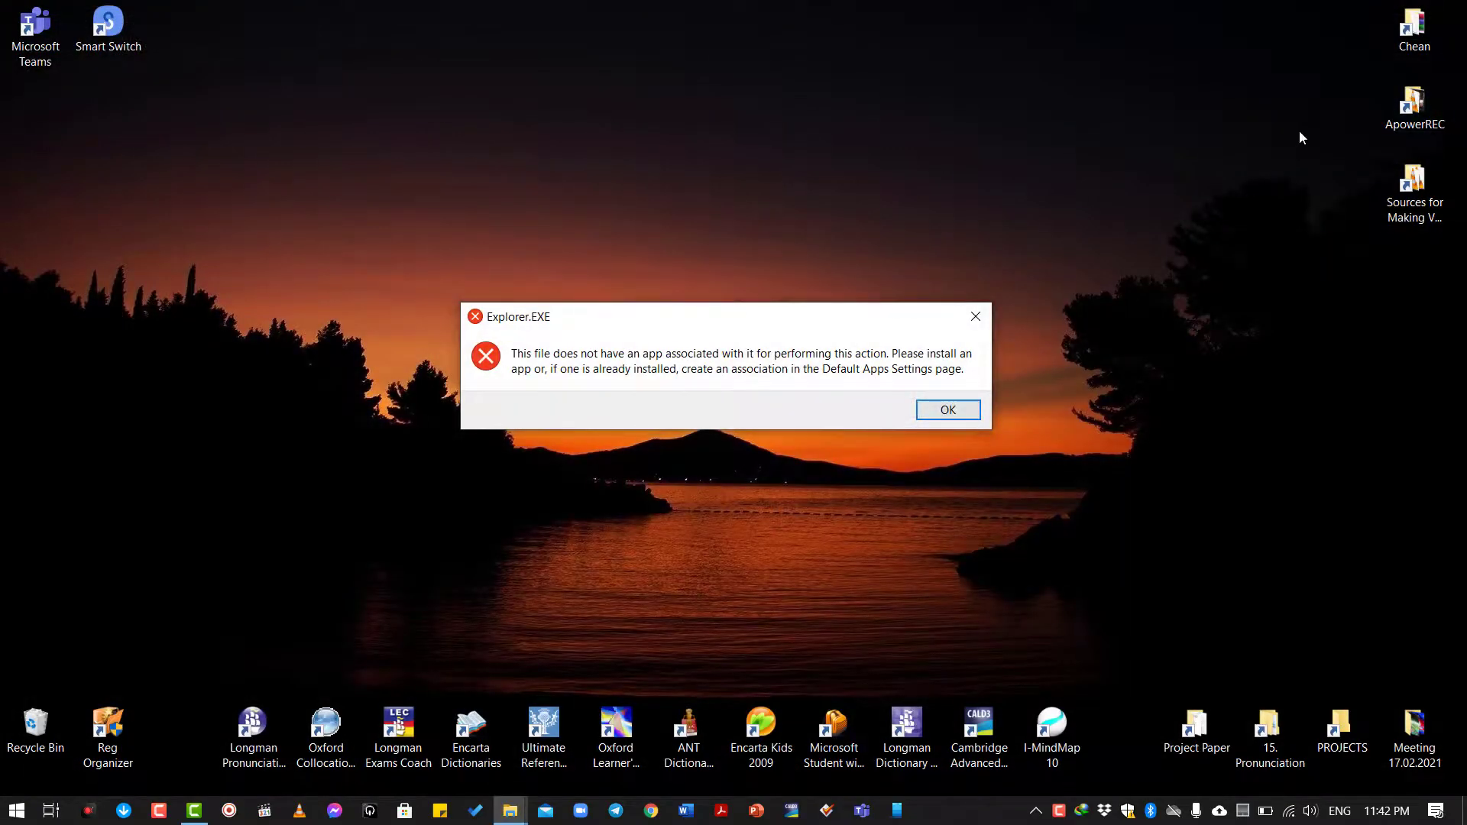
# Dismiss the error, delete the OneDrive folder from the user's home folder, and show the desktop.
pyautogui.click(948, 410)
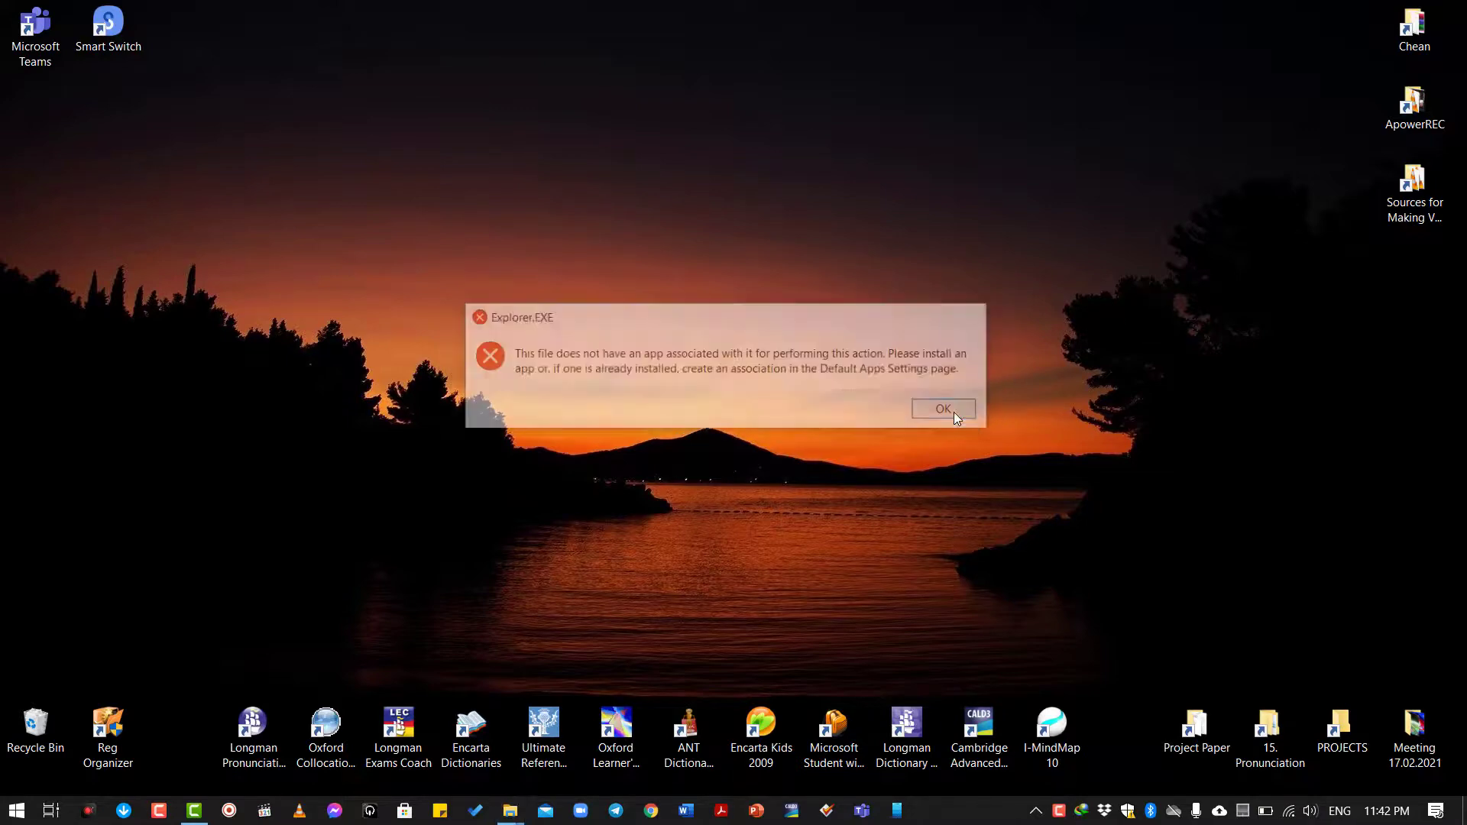
pyautogui.doubleClick(1414, 30)
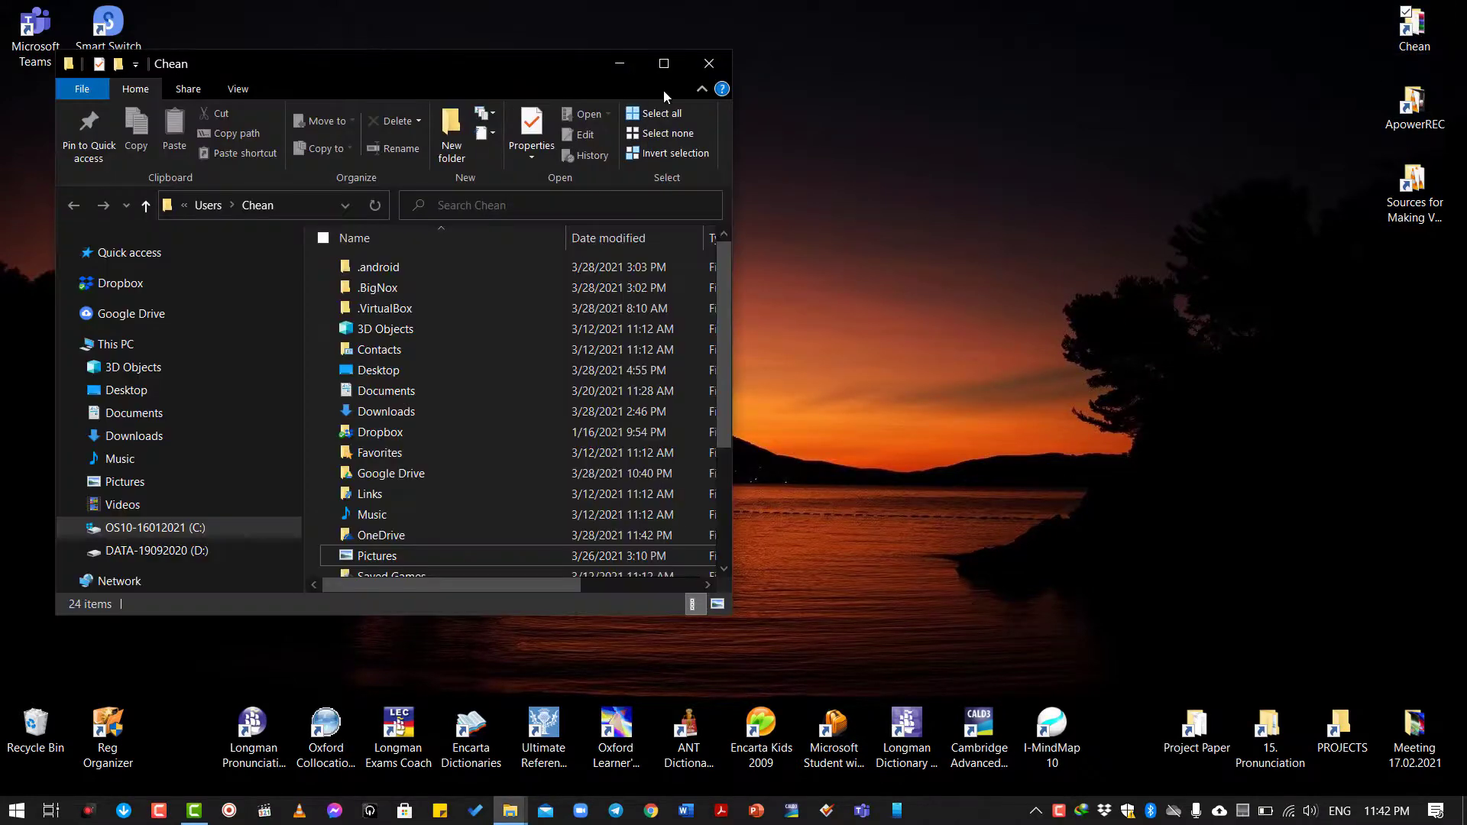
pyautogui.click(671, 58)
pyautogui.click(310, 488)
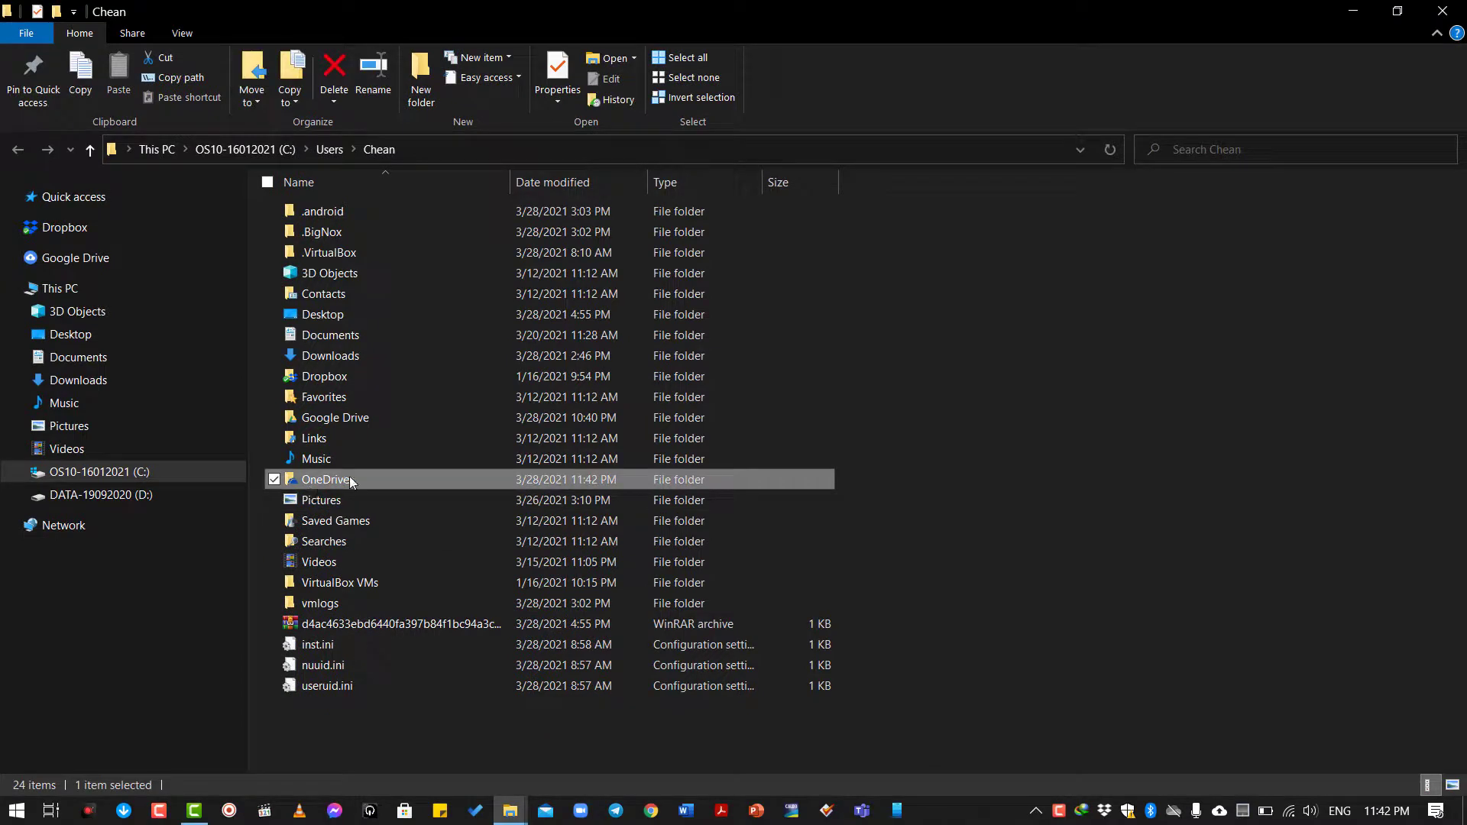
pyautogui.press('Delete')
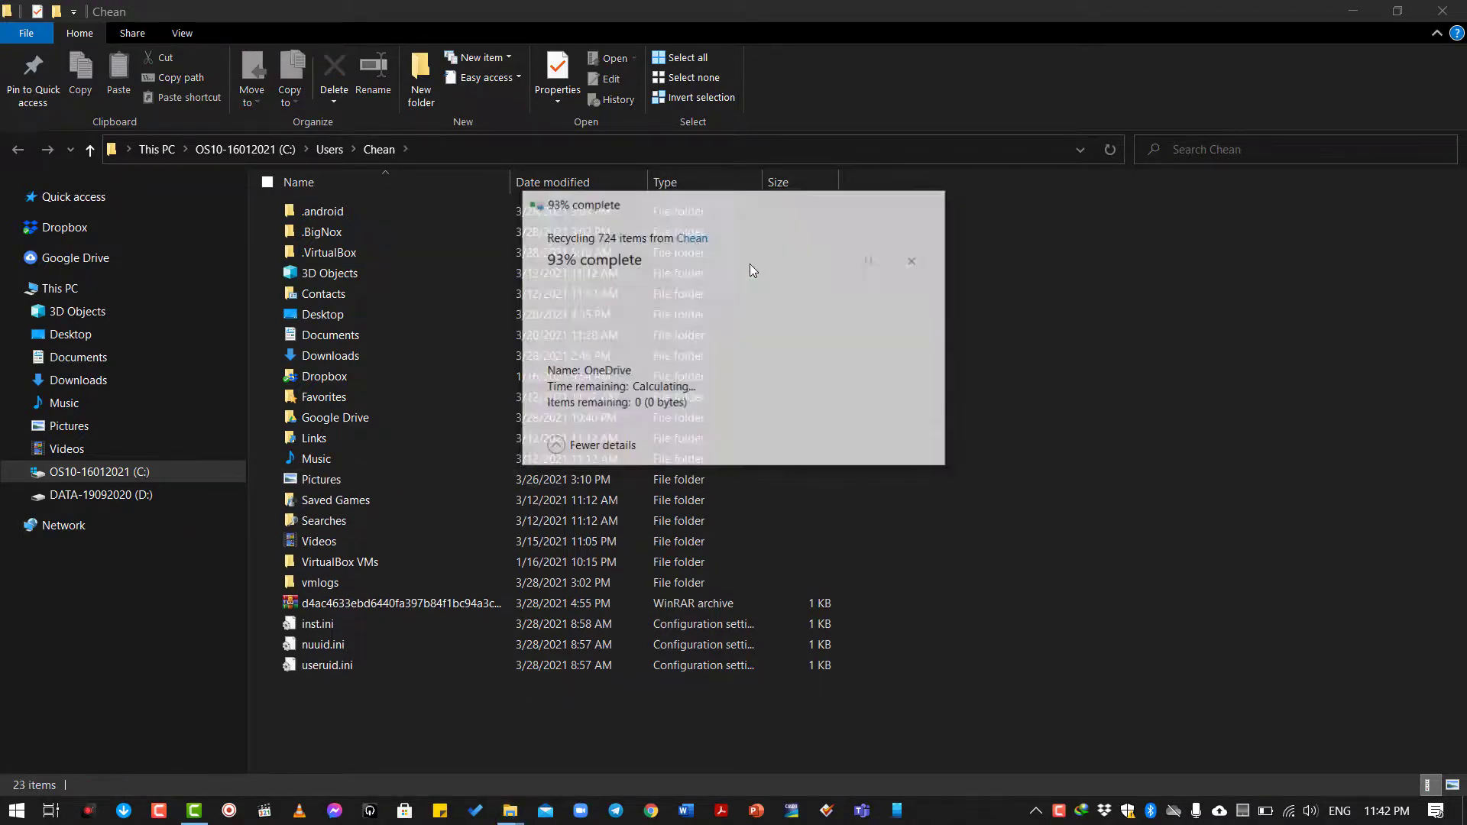
pyautogui.press('super+d')
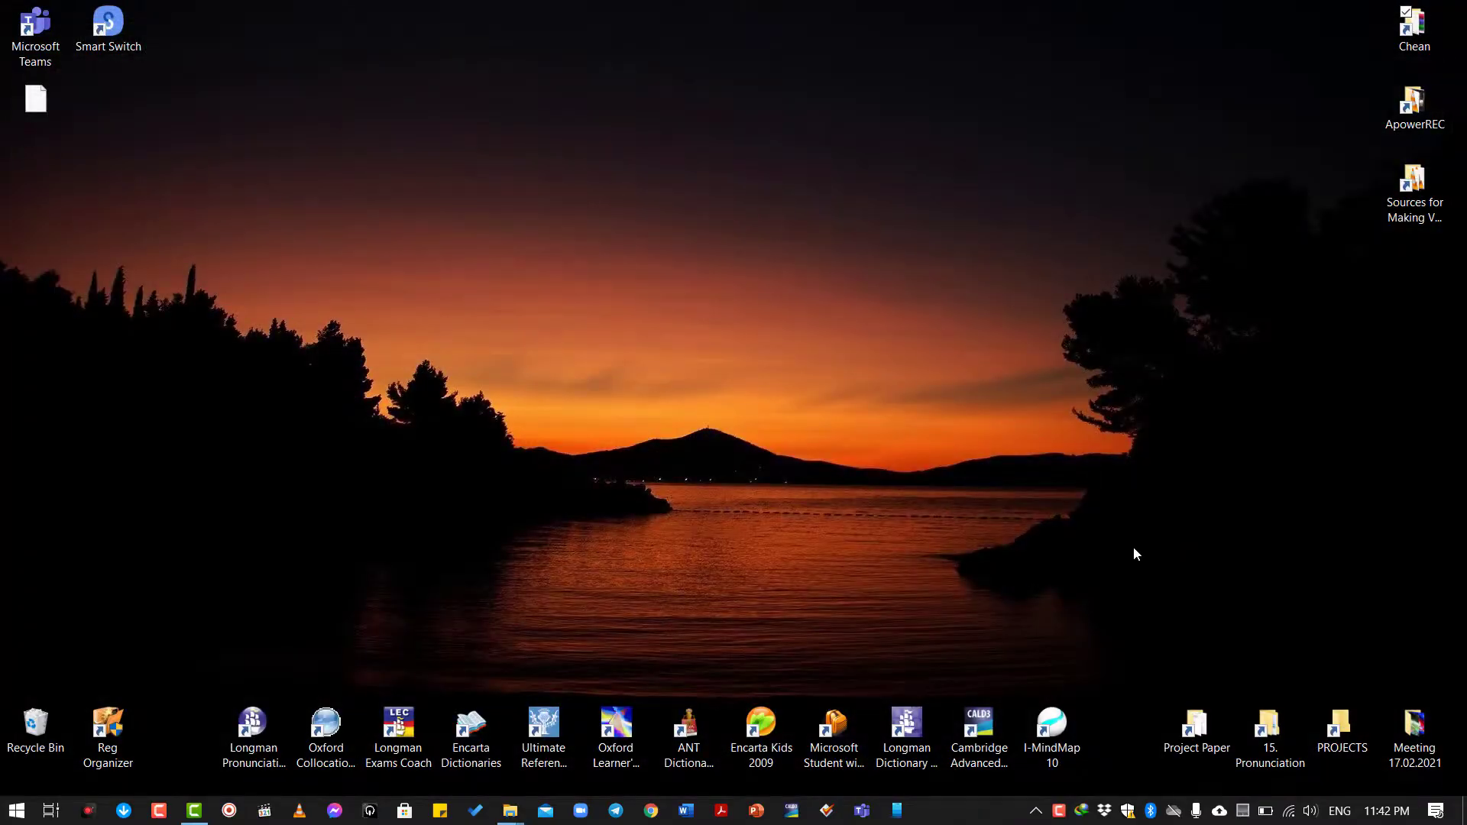
# Start OneDrive sign-in and submit the account's e-mail address.
pyautogui.click(1174, 810)
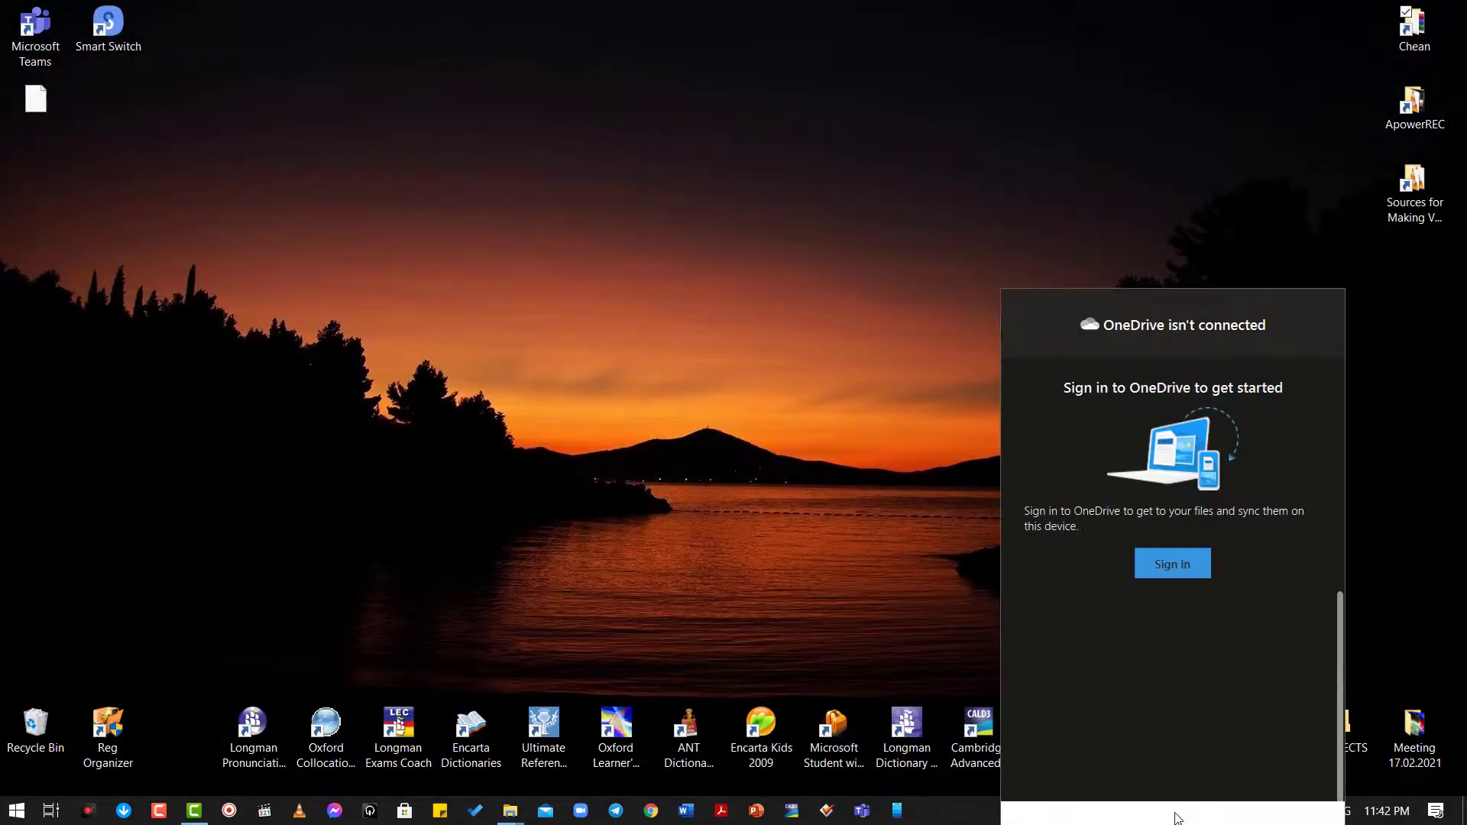
pyautogui.click(1172, 461)
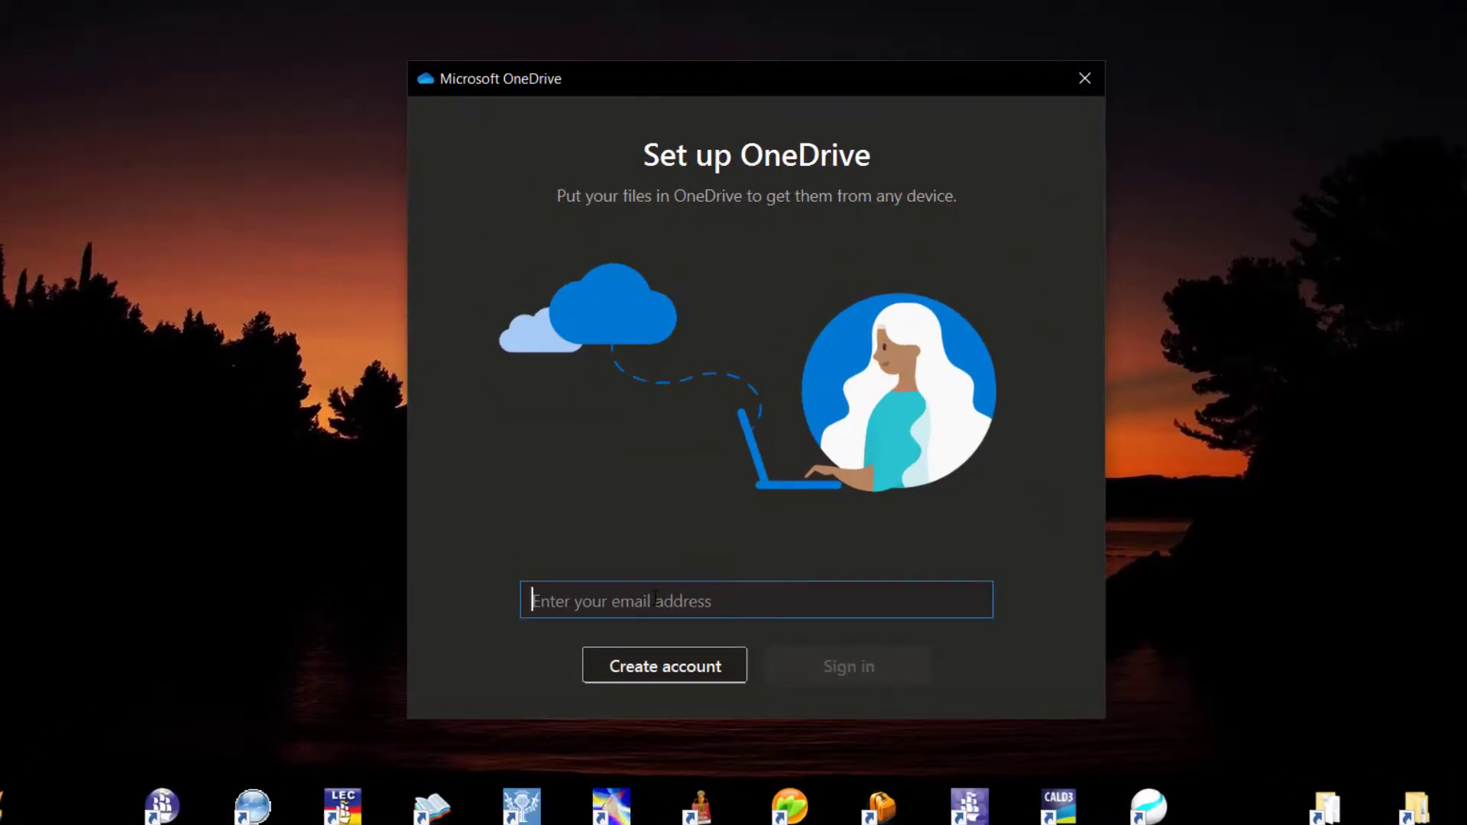
pyautogui.write('gm')
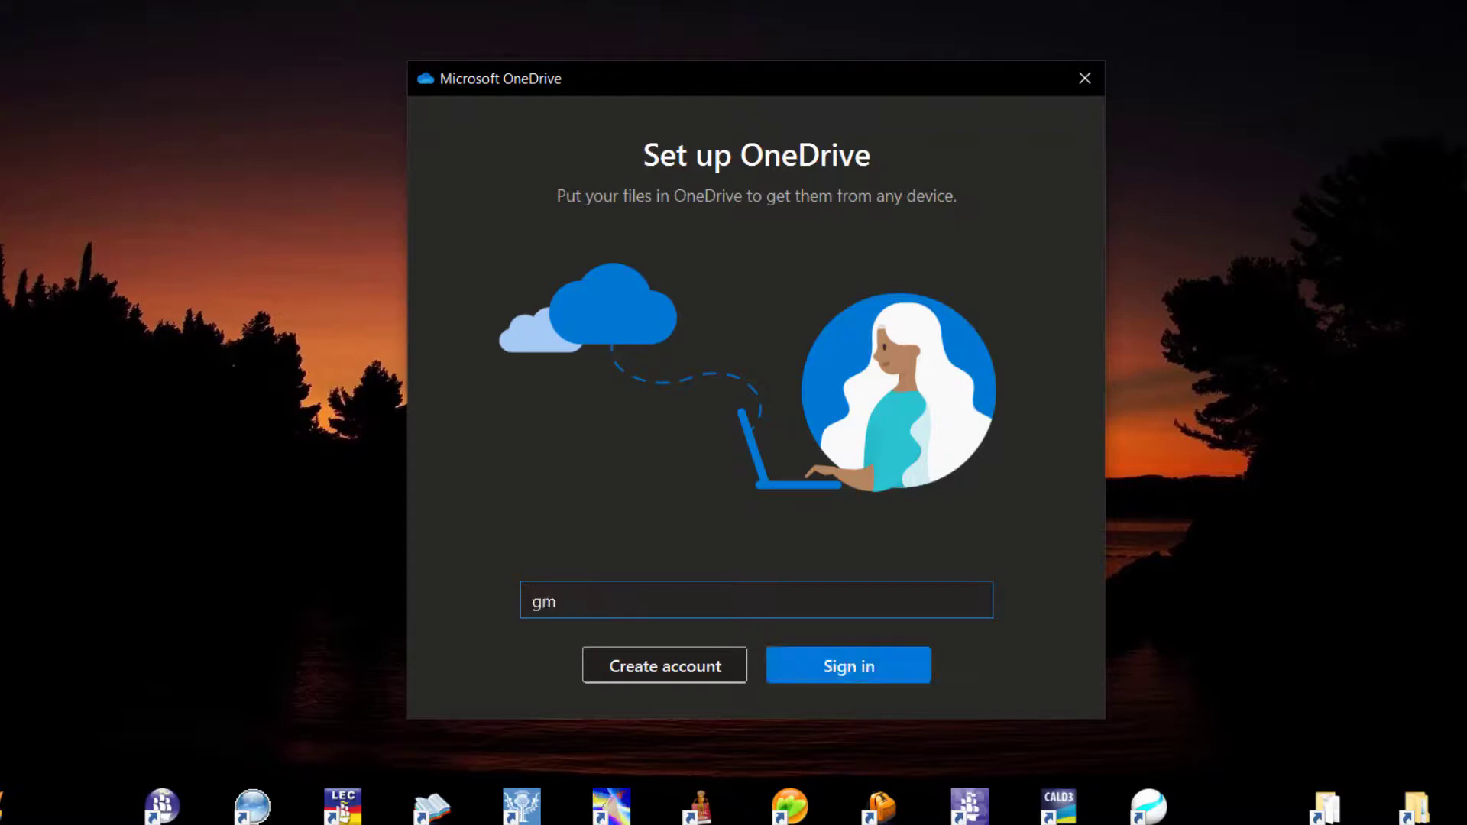
pyautogui.press('BackSpace')
pyautogui.press('BackSpace')
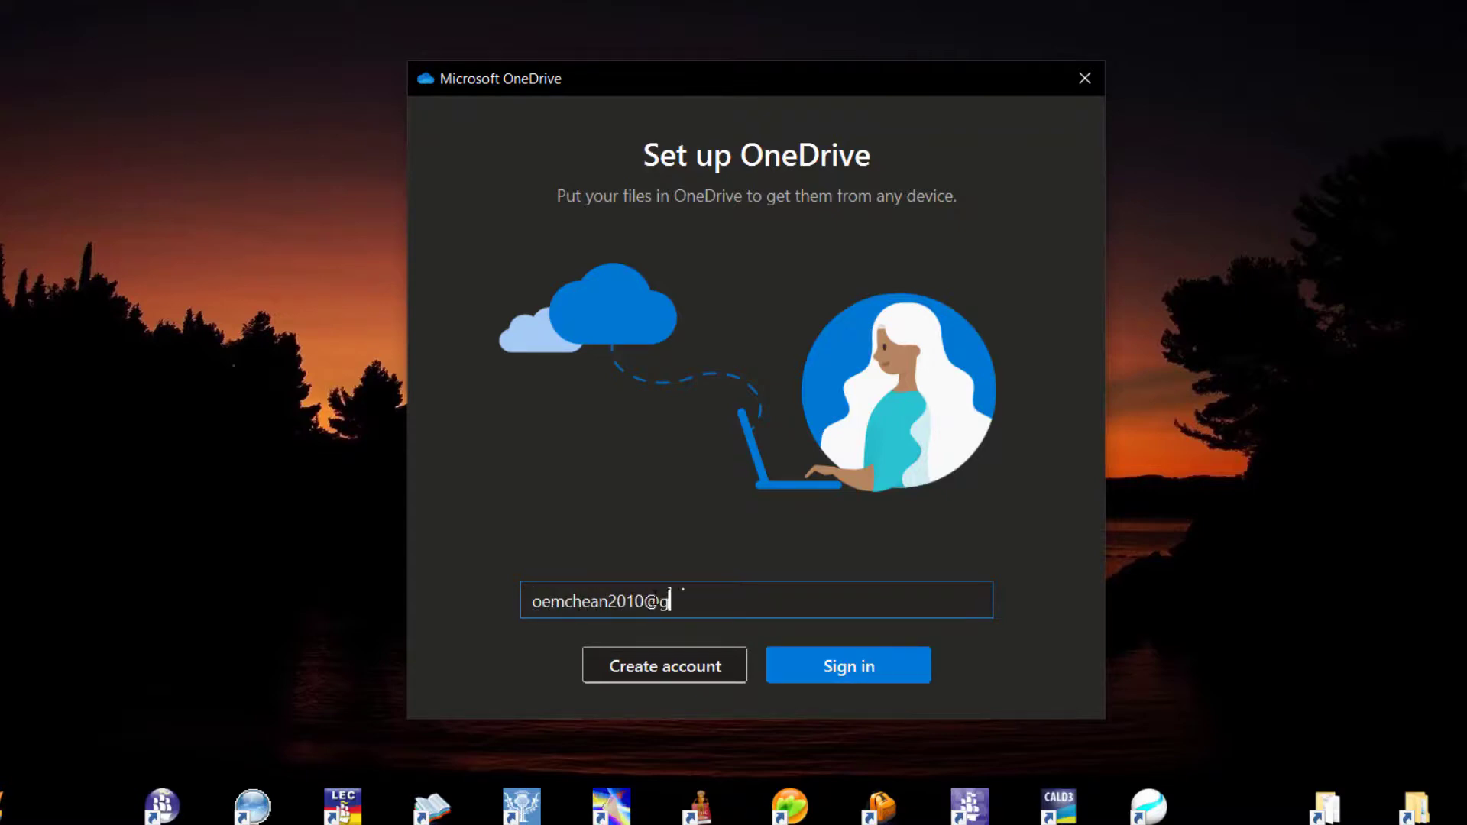
pyautogui.click(800, 665)
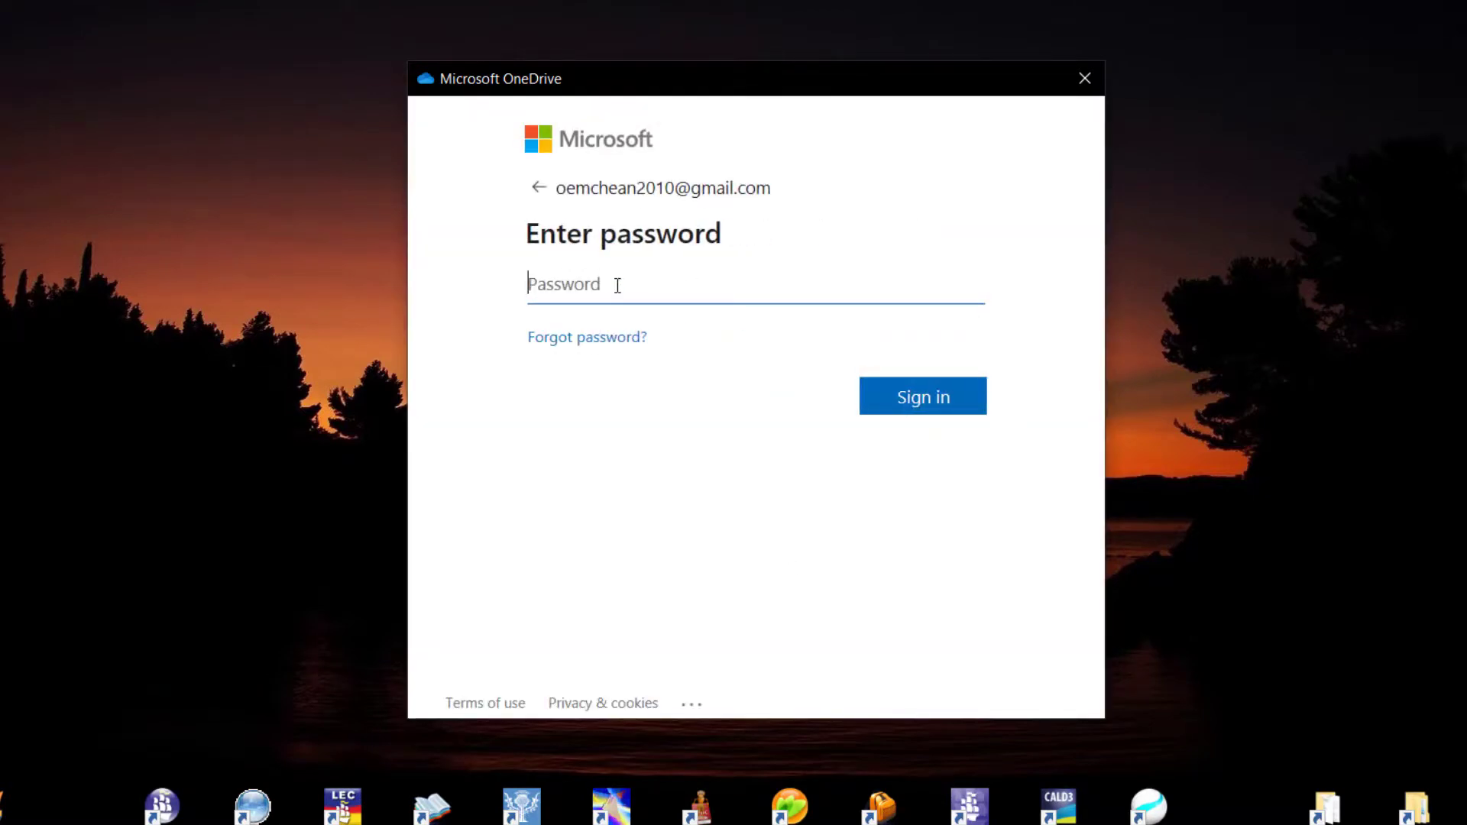
# Enter the account password to sign in, refresh the desktop, and bring setup back into focus.
pyautogui.press('capslock')
pyautogui.write('•••••••')
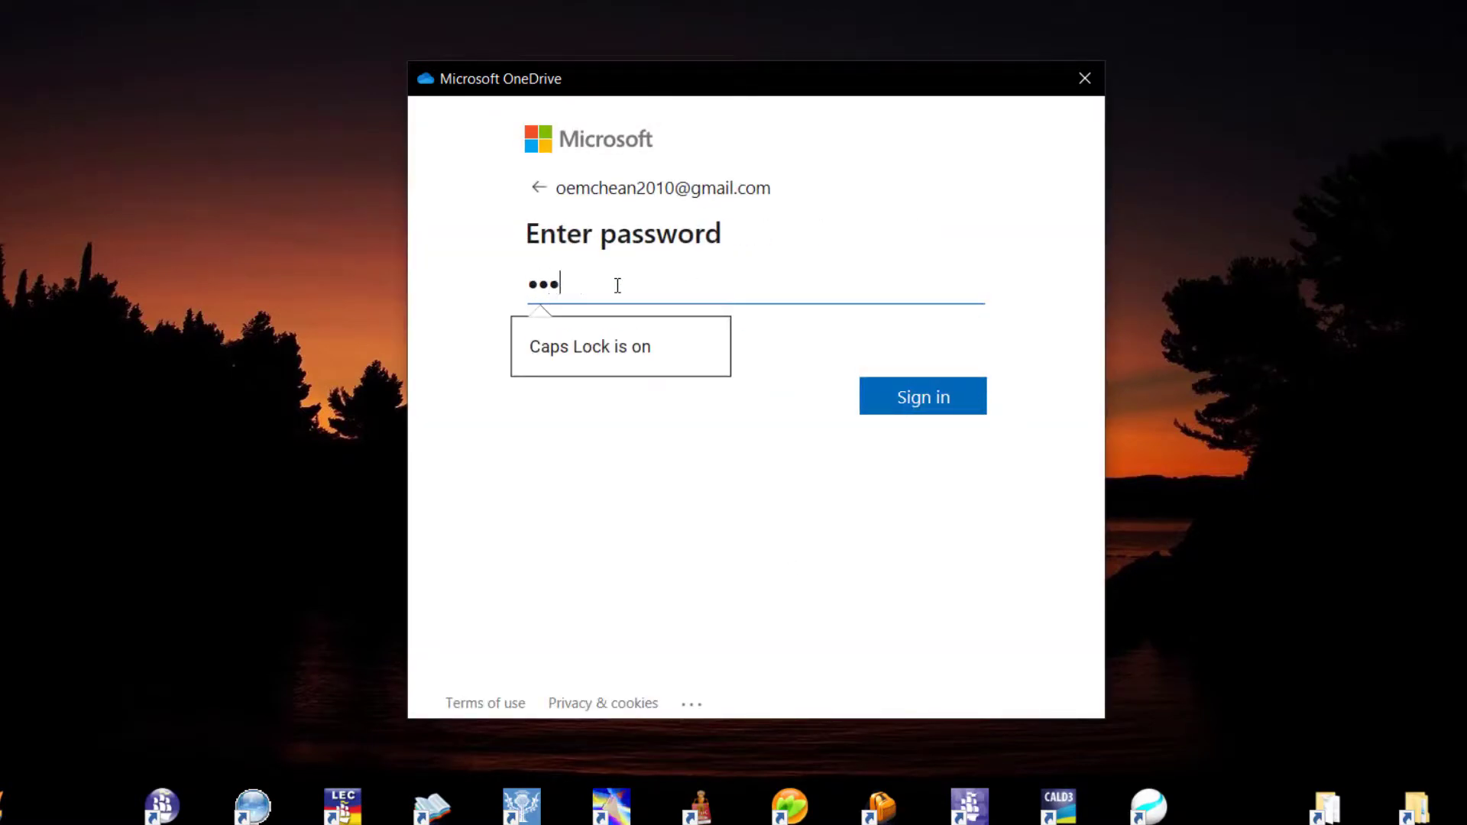
pyautogui.write('••••')
pyautogui.press('Tab')
pyautogui.press('Return')
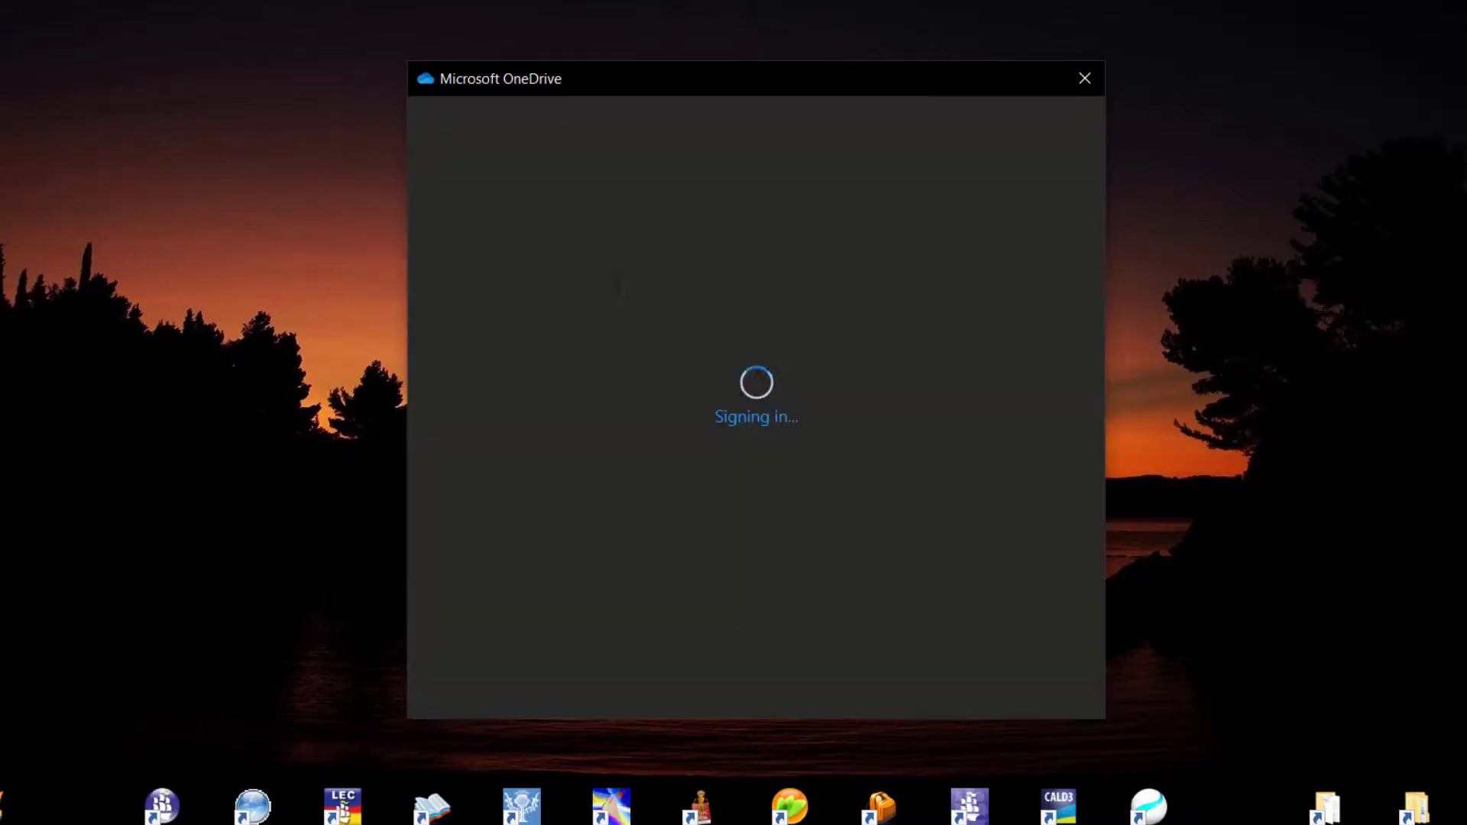
pyautogui.rightClick(1185, 116)
pyautogui.click(1244, 184)
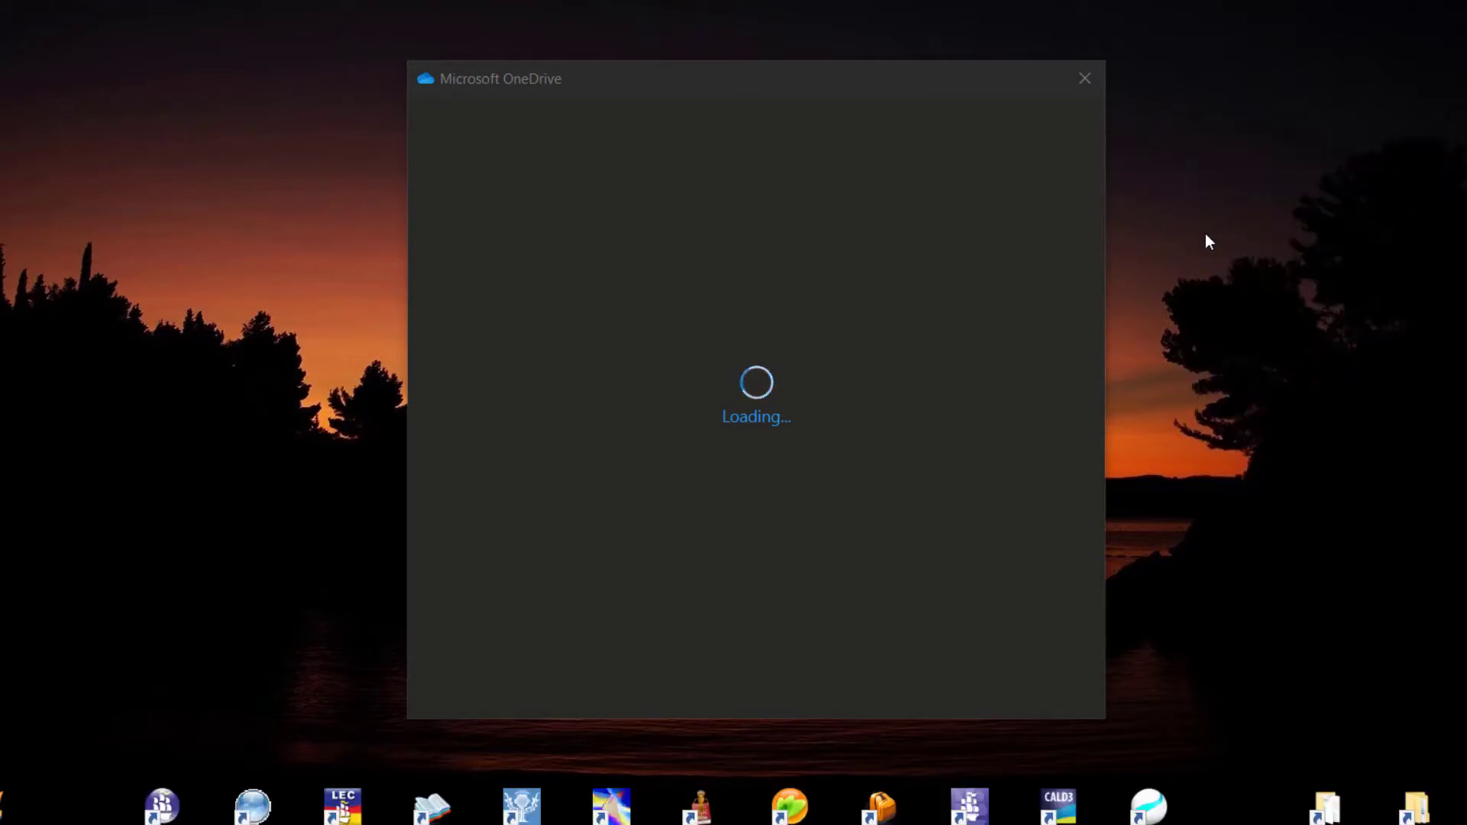
pyautogui.click(1008, 669)
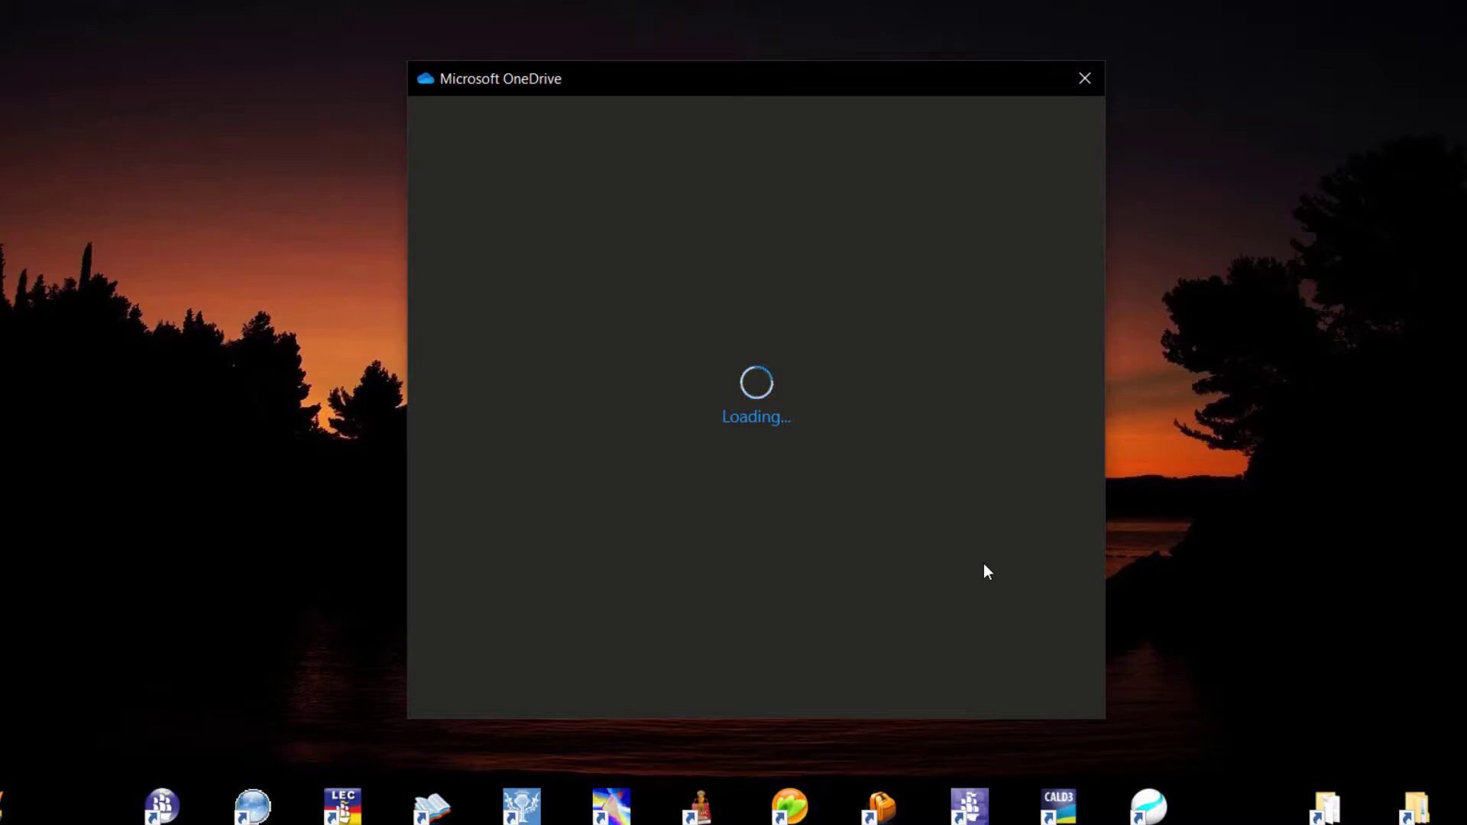
# Finish the setup pages, skip the mobile app, and open Please Check .docx in Shared documents with my colleagues.
pyautogui.click(1032, 665)
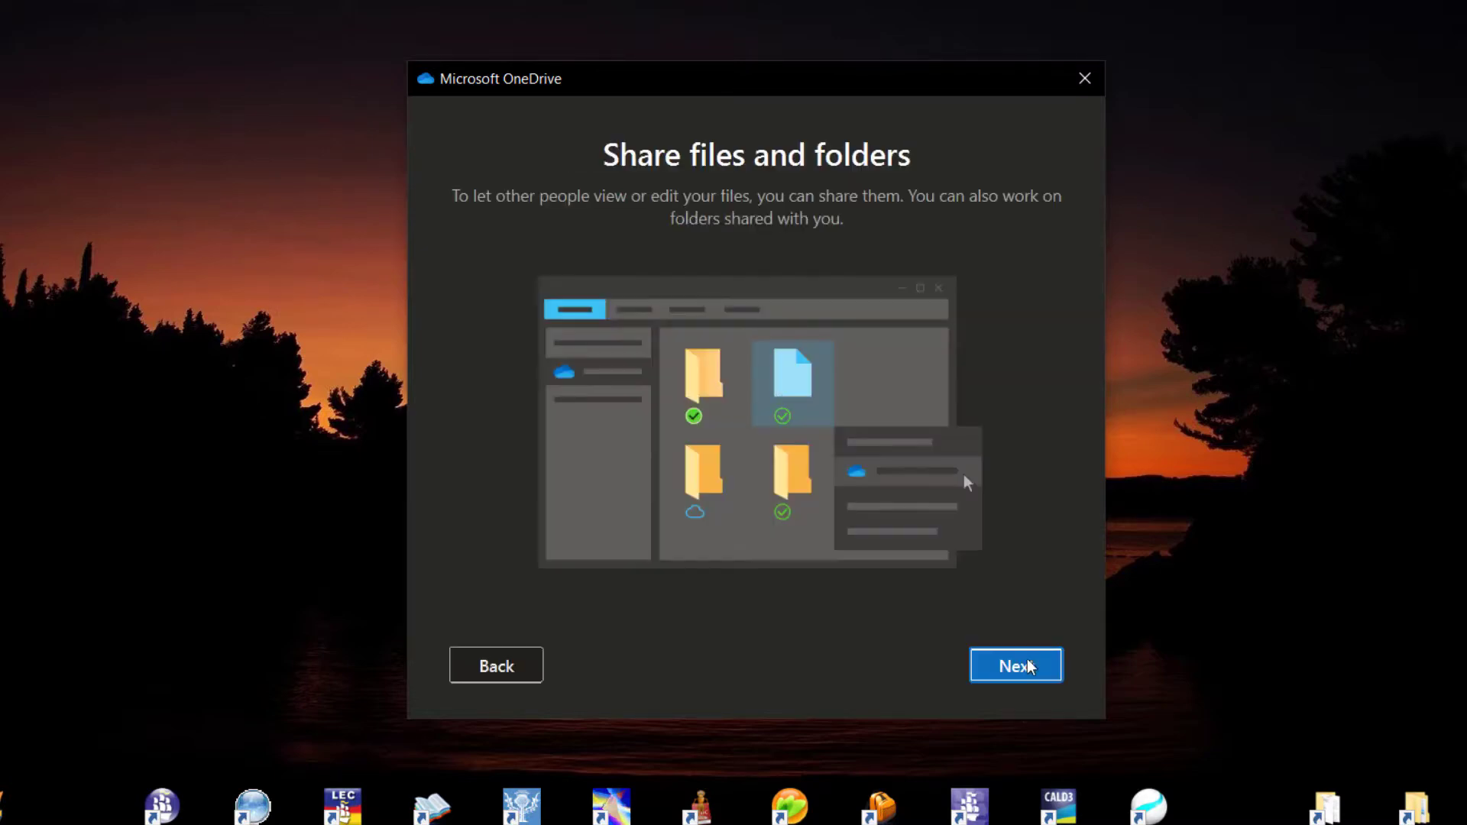
pyautogui.click(1020, 677)
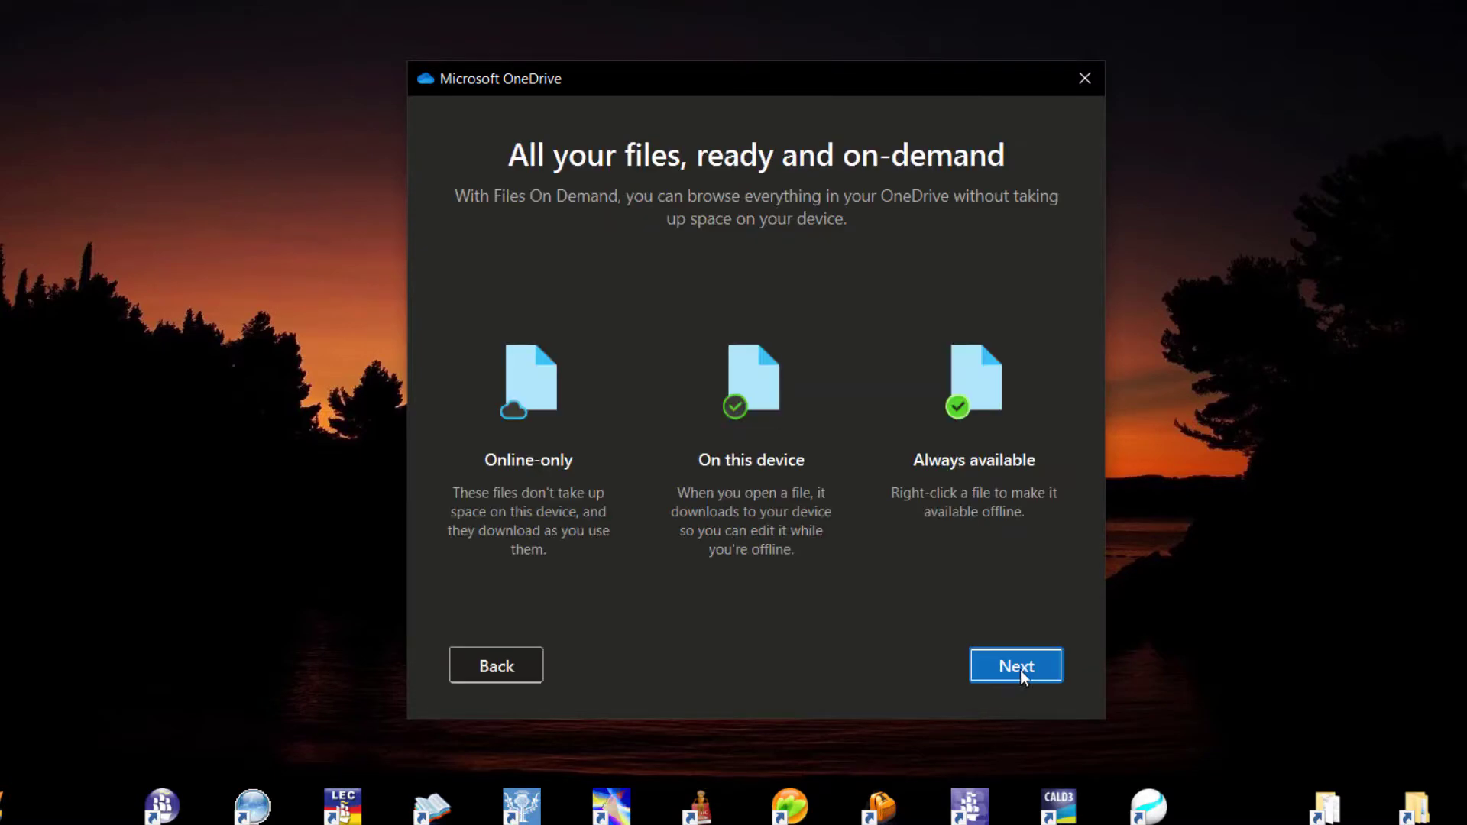
pyautogui.click(1020, 671)
pyautogui.click(1020, 667)
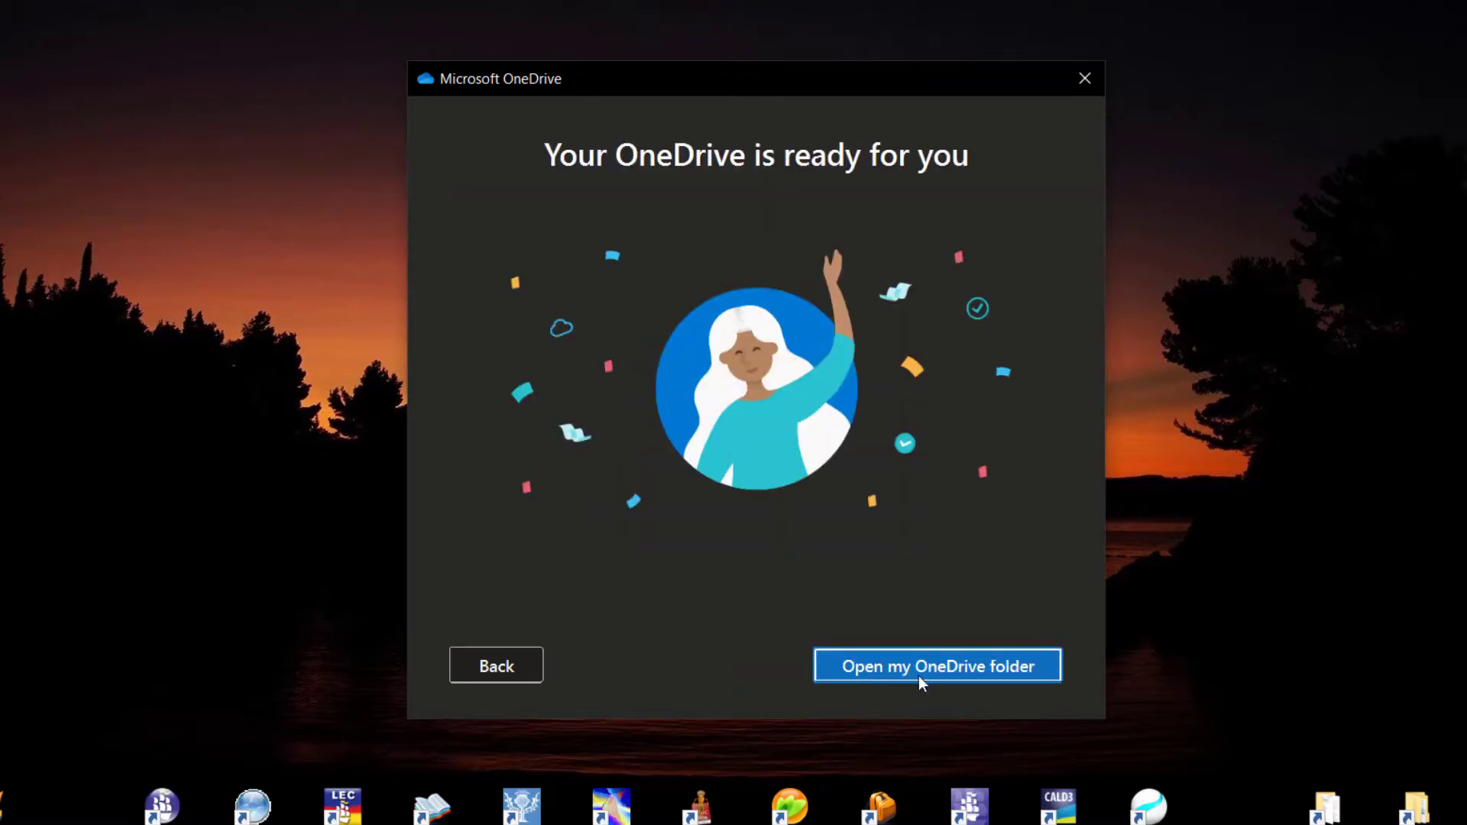
pyautogui.click(953, 672)
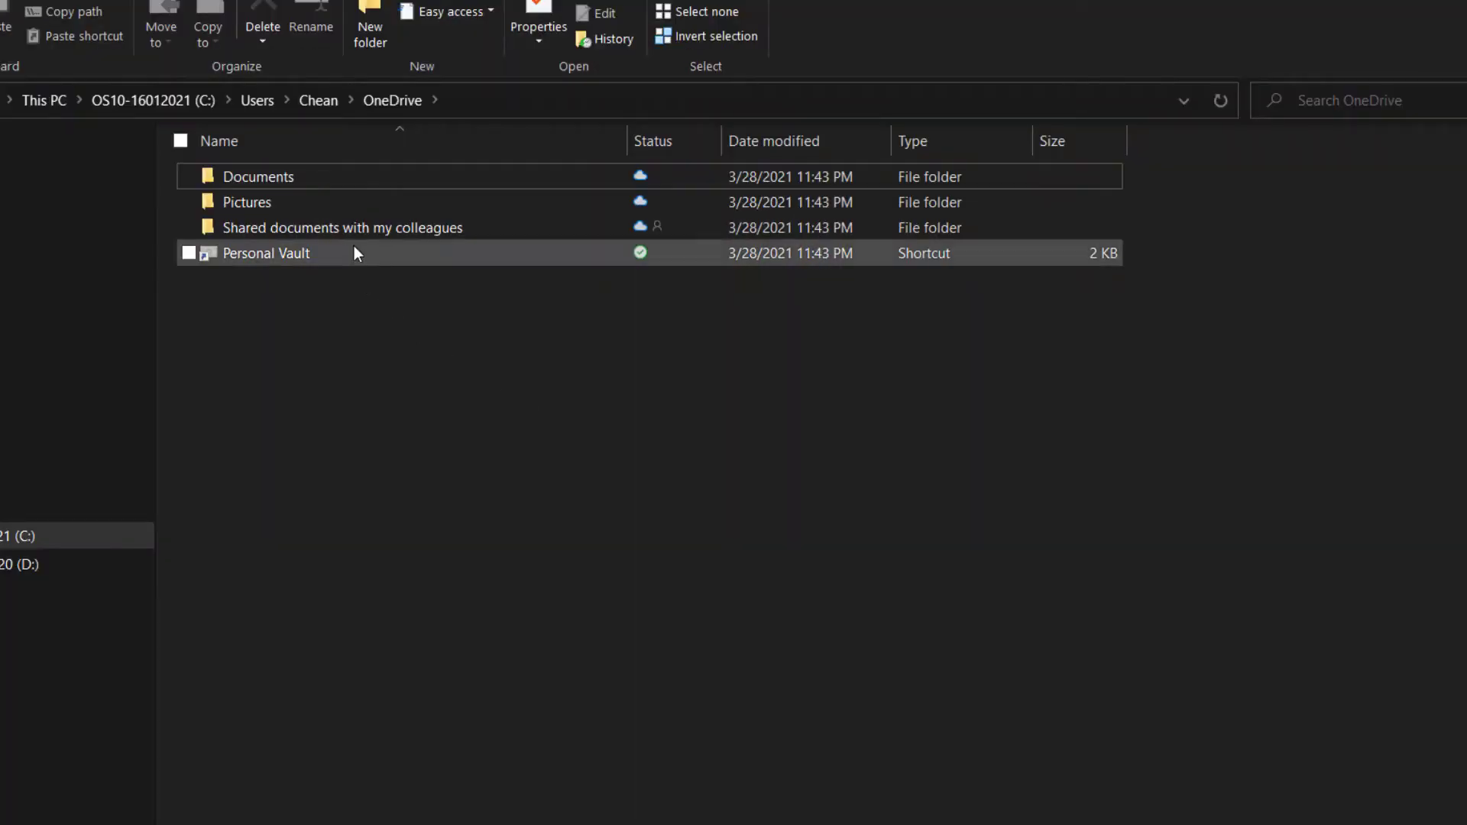
pyautogui.doubleClick(440, 228)
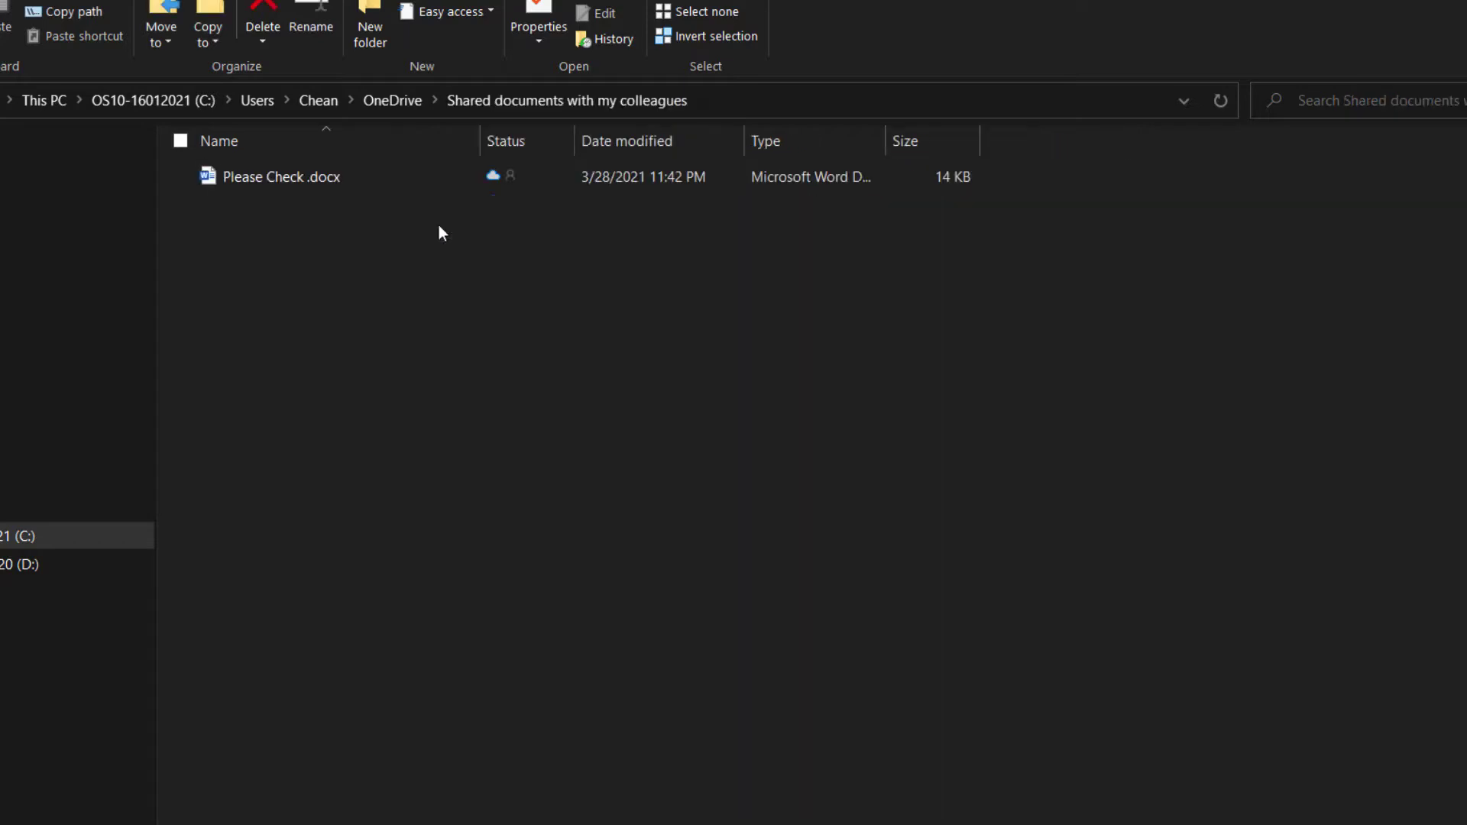
pyautogui.doubleClick(364, 185)
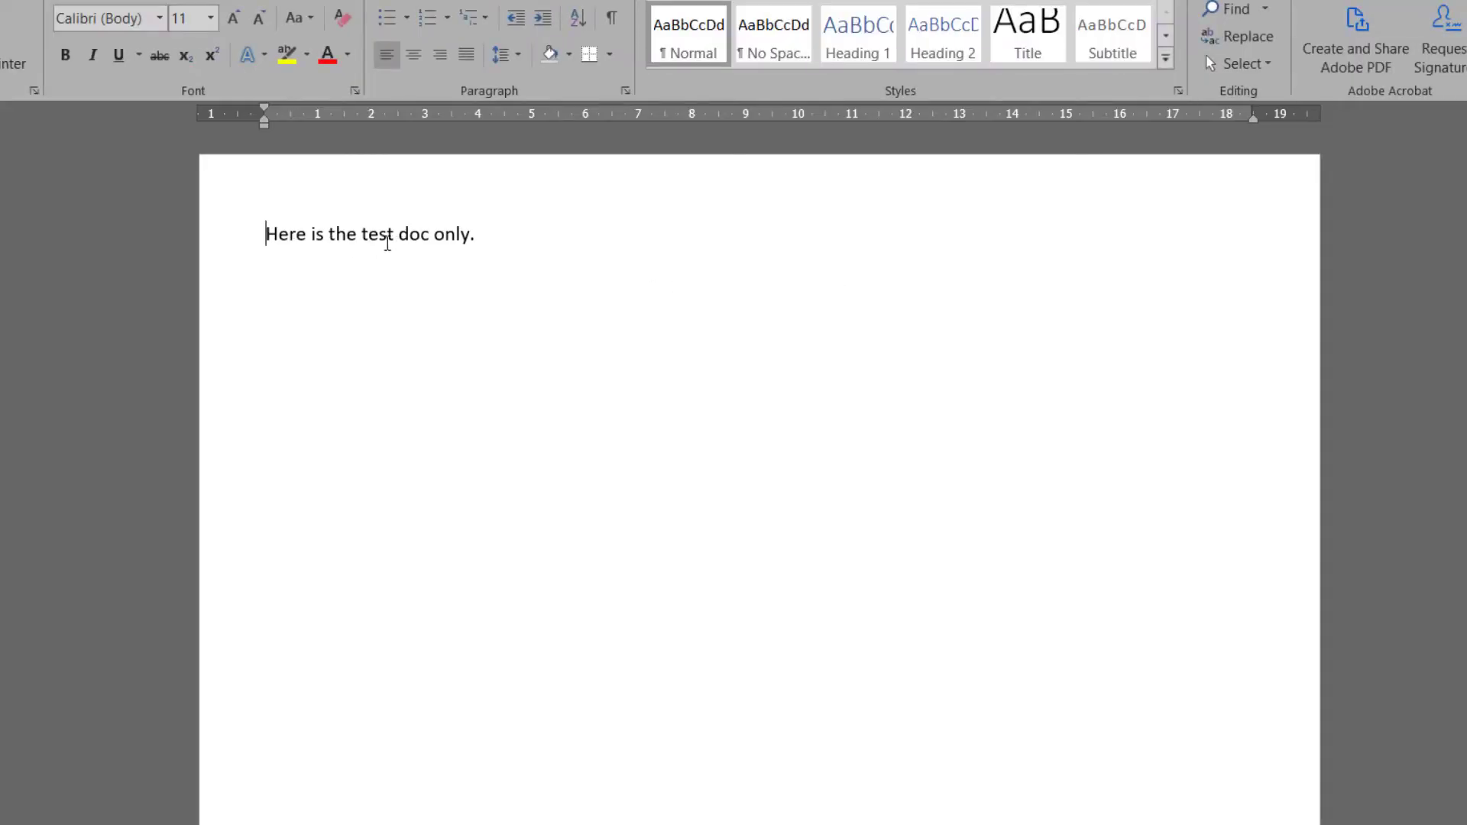
# Add 'There it is!' on a new line, save and close the document, then refresh the folder.
pyautogui.click(554, 244)
pyautogui.press('Return')
pyautogui.write('There is i')
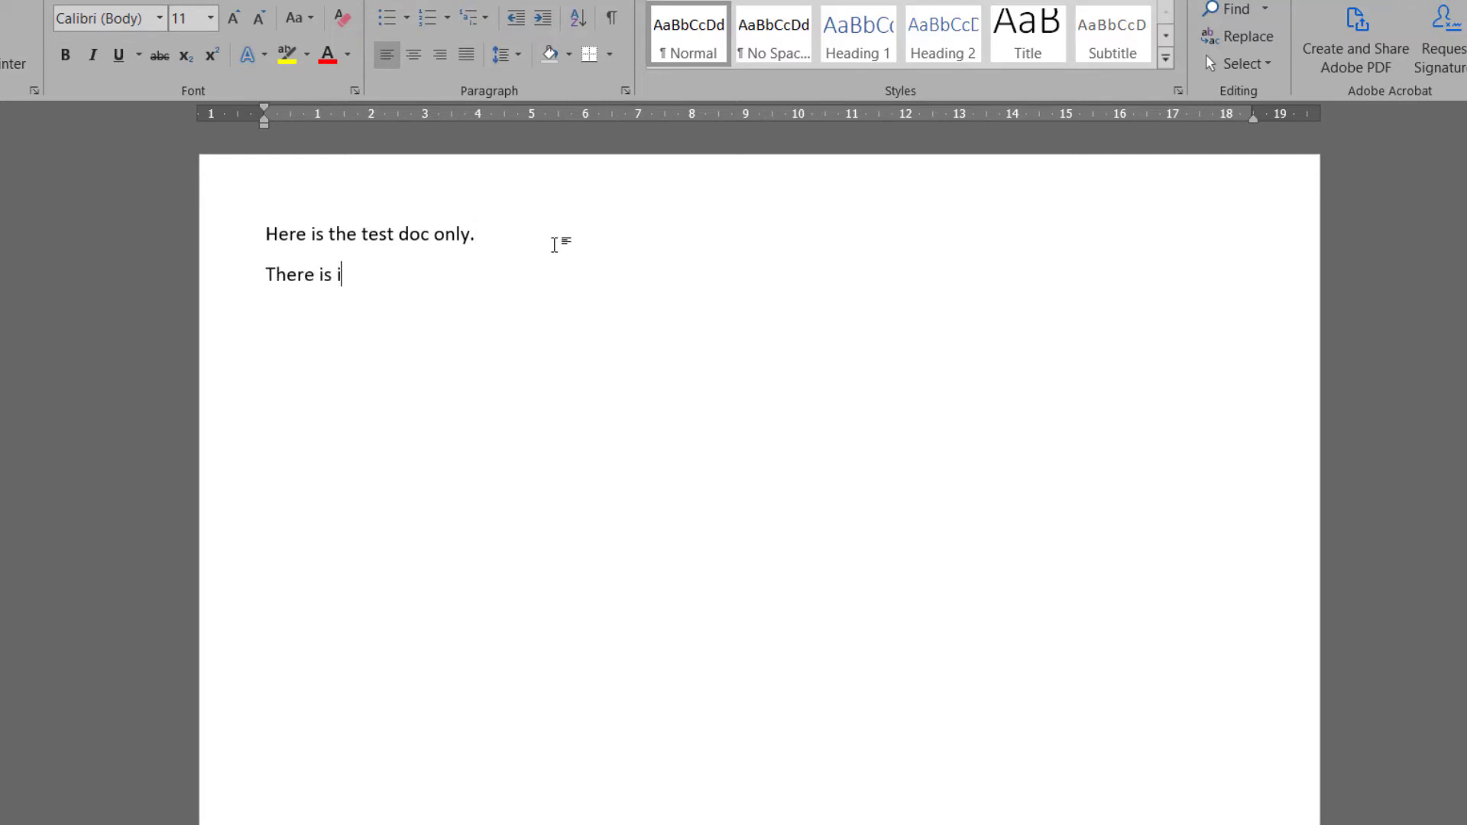
pyautogui.press('BackSpace')
pyautogui.press('BackSpace')
pyautogui.press('BackSpace')
pyautogui.write('t is!')
pyautogui.hotkey('ctrl', 'w')
pyautogui.click(686, 443)
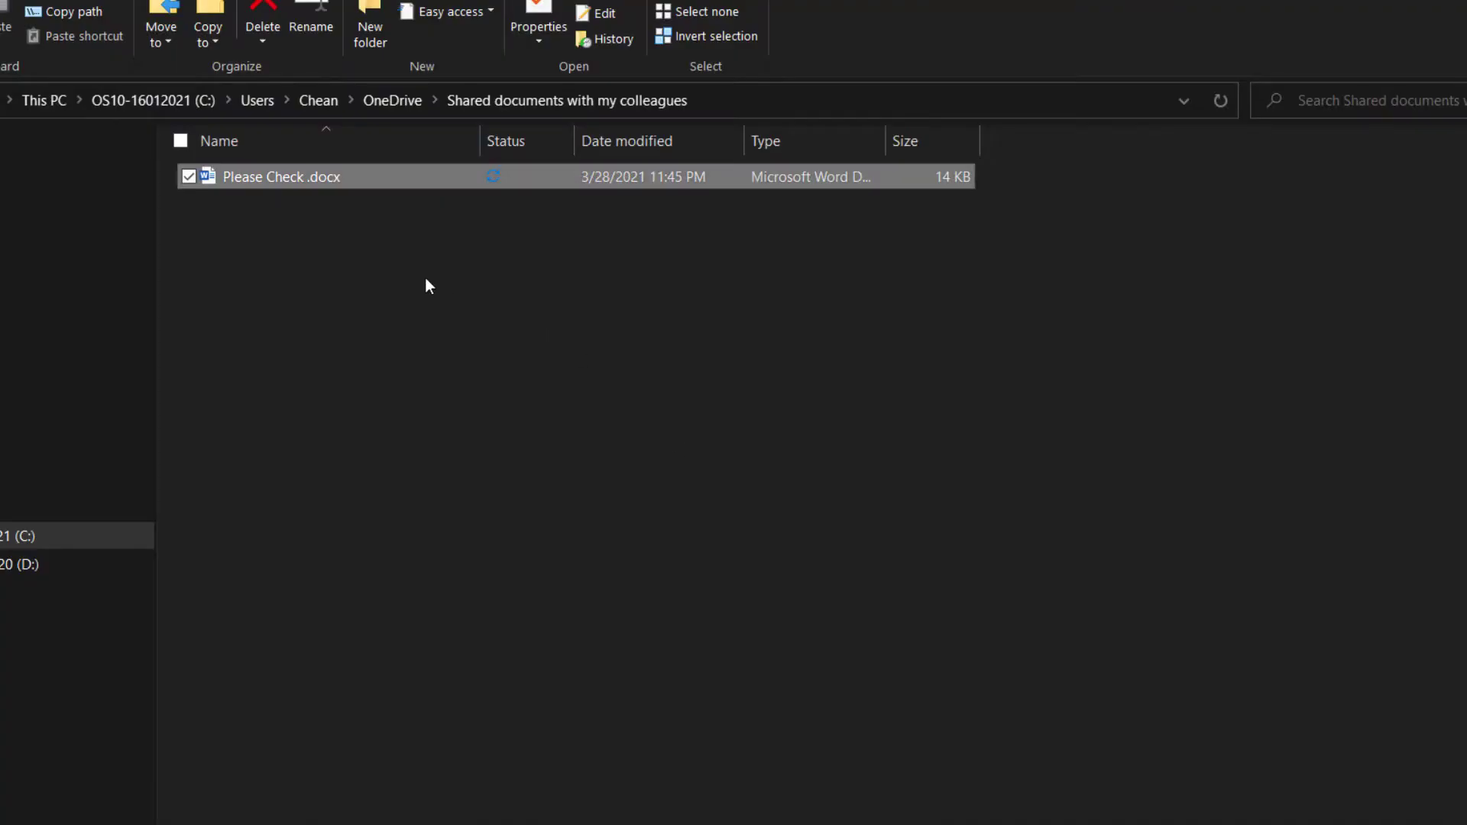
pyautogui.rightClick(426, 282)
pyautogui.click(471, 373)
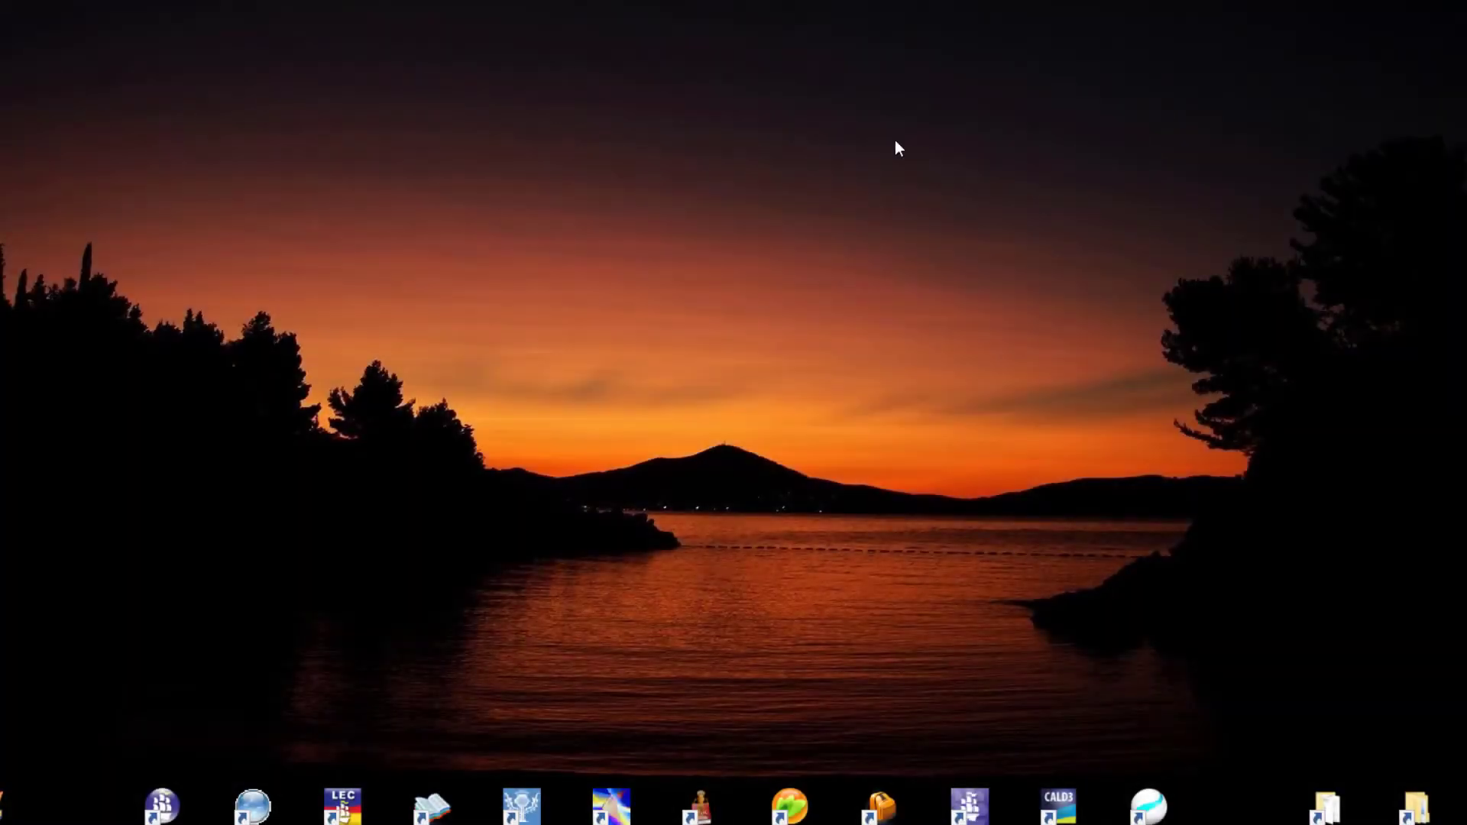